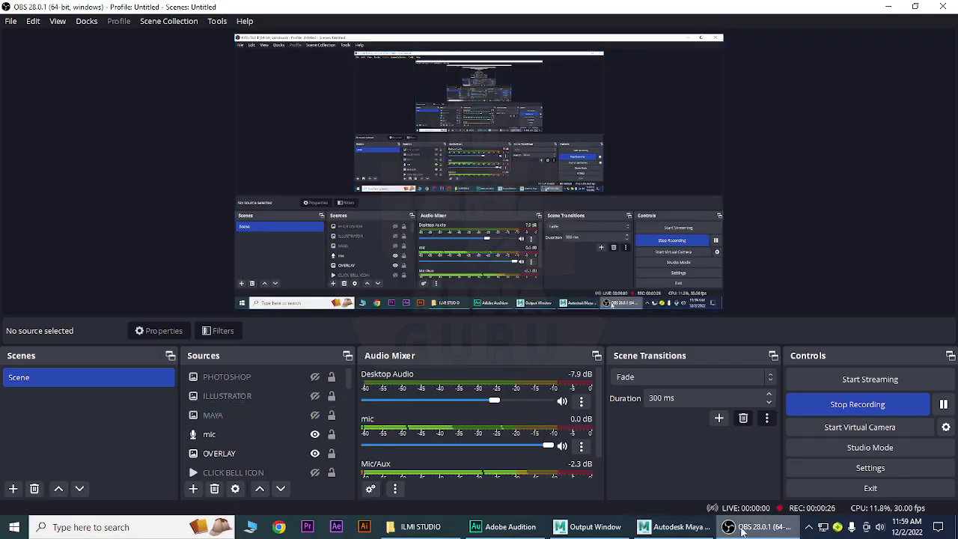
Bring the Maya baby character scene with the eyeball back to the front.
{"action": "left_click", "coordinate": [683, 524]}
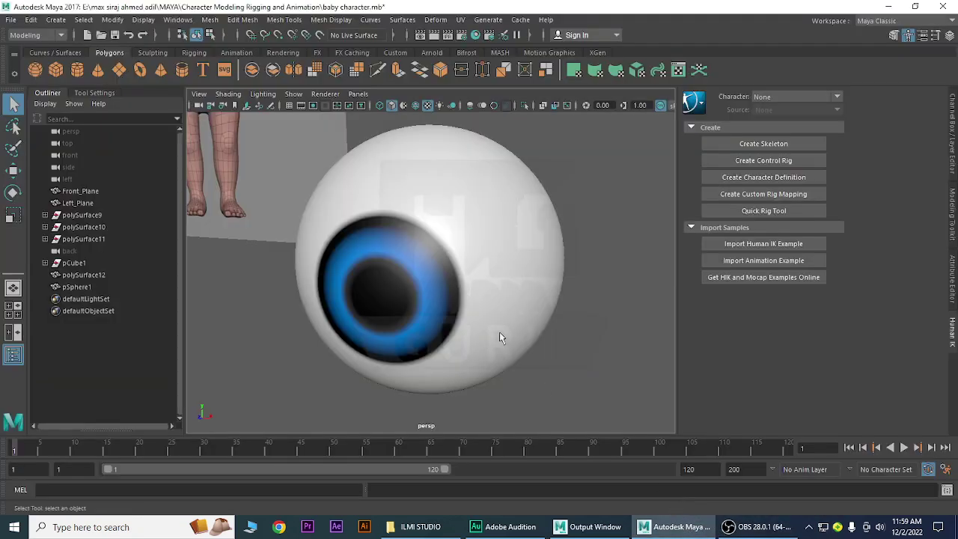
{"action": "mouse_move", "coordinate": [501, 337]}
{"action": "left_mouse_down", "text": "alt"}
{"action": "mouse_move", "coordinate": [438, 328]}
{"action": "mouse_move", "coordinate": [510, 288]}
{"action": "mouse_move", "coordinate": [427, 265]}
{"action": "mouse_move", "coordinate": [423, 275]}
{"action": "mouse_move", "coordinate": [444, 273]}
{"action": "left_mouse_up", "text": "alt"}
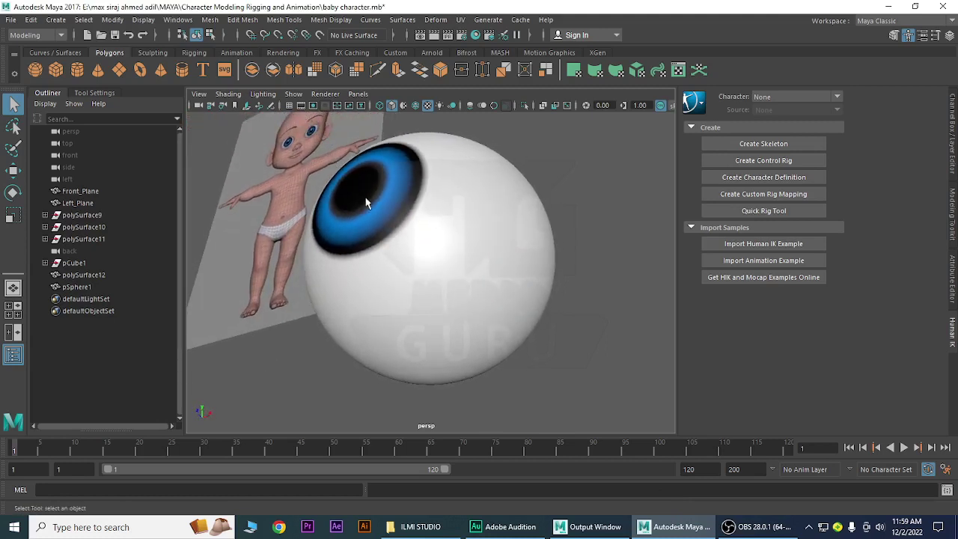
{"action": "left_click", "coordinate": [778, 528]}
{"action": "left_click", "coordinate": [671, 533]}
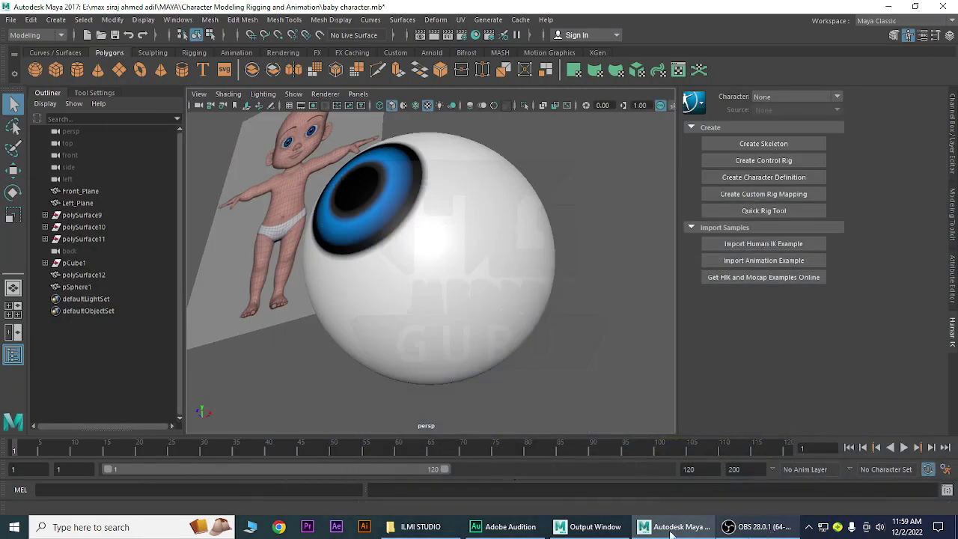
Frame the whole character and select the low-poly body mesh polySurface12.
{"action": "left_click_drag", "start_coordinate": [356, 286], "coordinate": [370, 298], "text": "alt"}
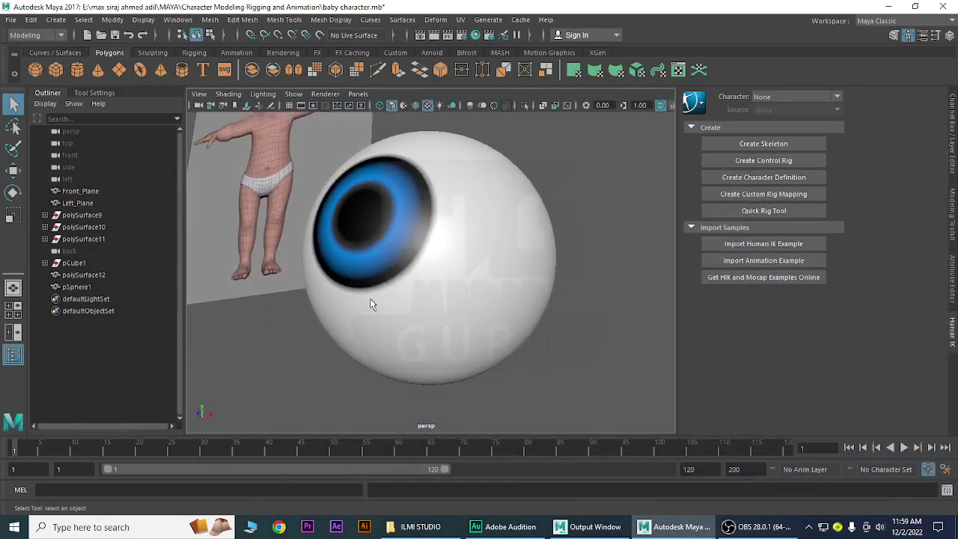
{"action": "right_click_drag", "start_coordinate": [370, 298], "coordinate": [260, 260], "text": "alt"}
{"action": "left_click_drag", "start_coordinate": [260, 260], "coordinate": [409, 342], "text": "alt"}
{"action": "right_click_drag", "start_coordinate": [409, 341], "coordinate": [424, 323], "text": "alt"}
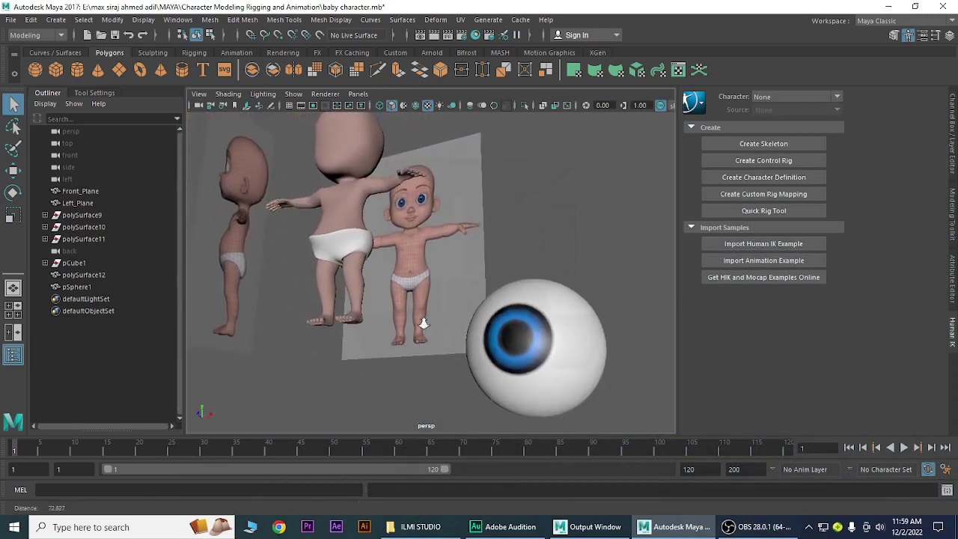
{"action": "mouse_move", "coordinate": [424, 324]}
{"action": "left_mouse_down", "text": "alt"}
{"action": "mouse_move", "coordinate": [383, 316]}
{"action": "mouse_move", "coordinate": [380, 232]}
{"action": "left_mouse_up", "text": "alt"}
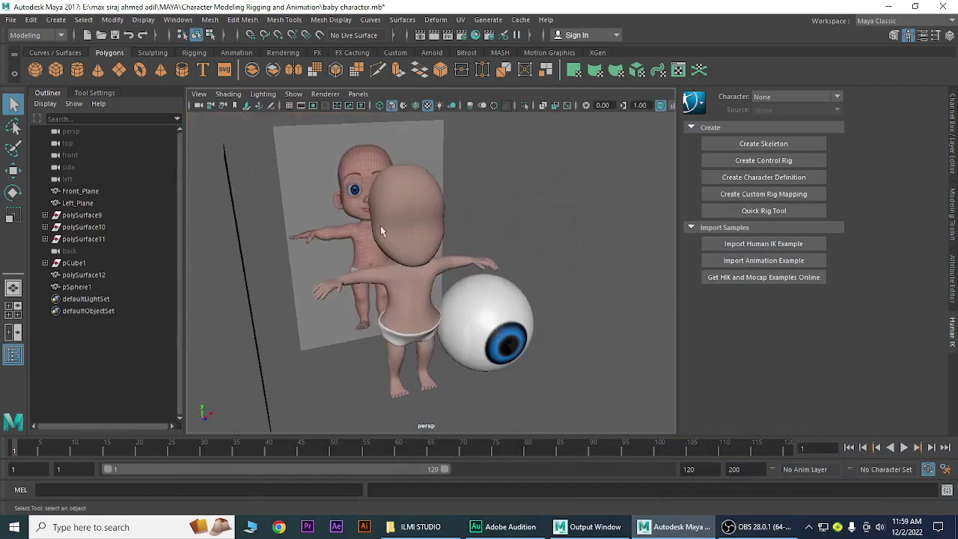
{"action": "left_click", "coordinate": [403, 217]}
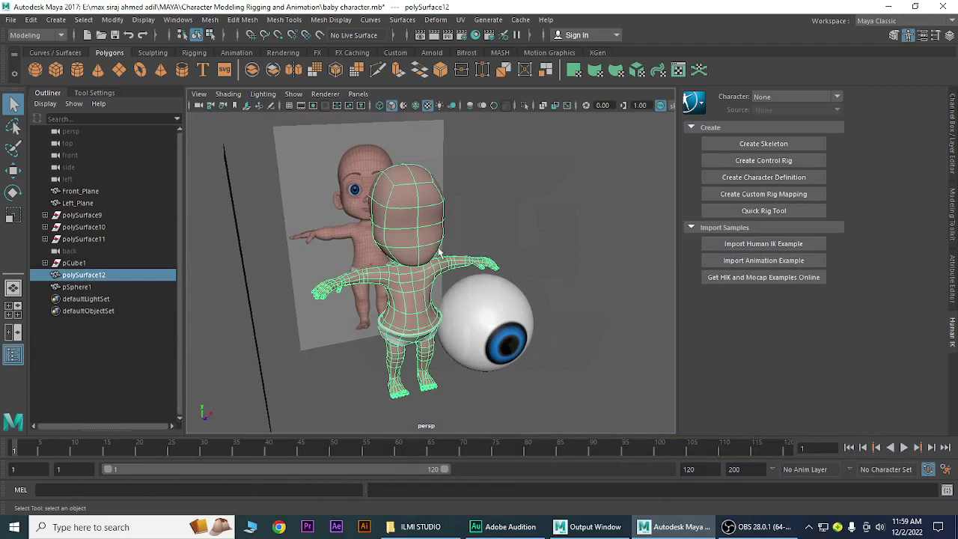
Switch the body mesh to Vertex mode and select the vertices on the head's sides.
{"action": "mouse_move", "coordinate": [441, 255]}
{"action": "left_mouse_down", "text": "alt"}
{"action": "mouse_move", "coordinate": [423, 249]}
{"action": "mouse_move", "coordinate": [449, 241]}
{"action": "left_mouse_up", "text": "alt"}
{"action": "right_click_drag", "start_coordinate": [449, 241], "coordinate": [463, 236], "text": "alt"}
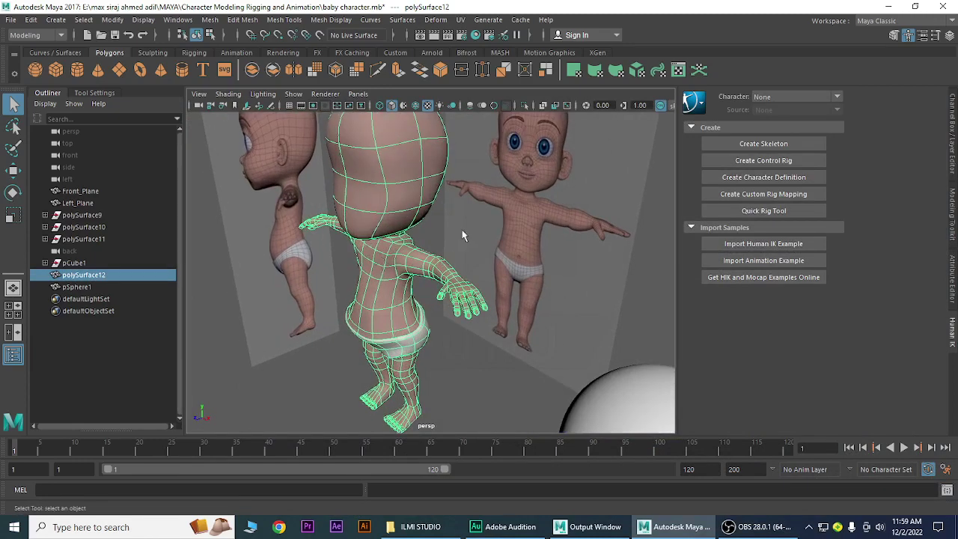
{"action": "mouse_move", "coordinate": [463, 235]}
{"action": "left_mouse_down", "text": "alt"}
{"action": "mouse_move", "coordinate": [482, 289]}
{"action": "mouse_move", "coordinate": [413, 294]}
{"action": "left_mouse_up", "text": "alt"}
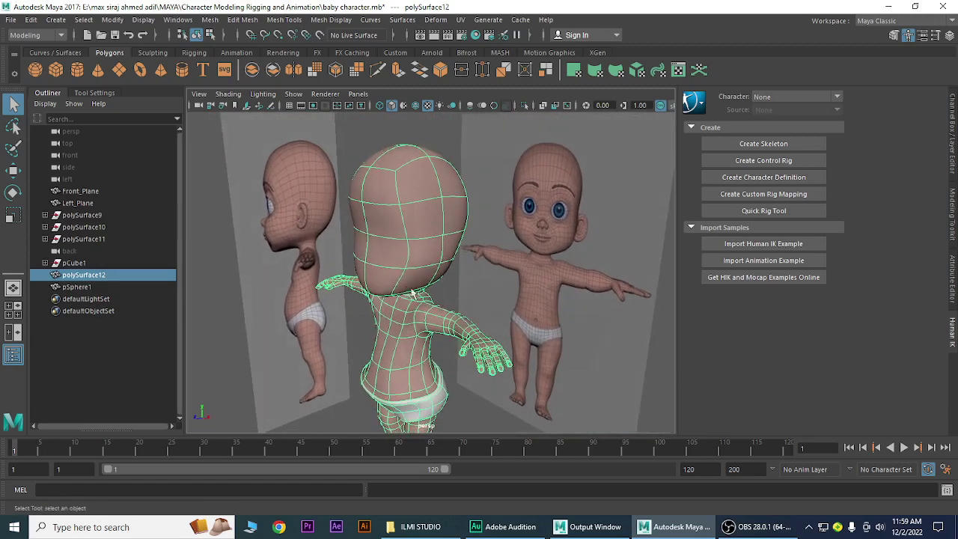
{"action": "right_click_drag", "start_coordinate": [424, 215], "coordinate": [369, 195]}
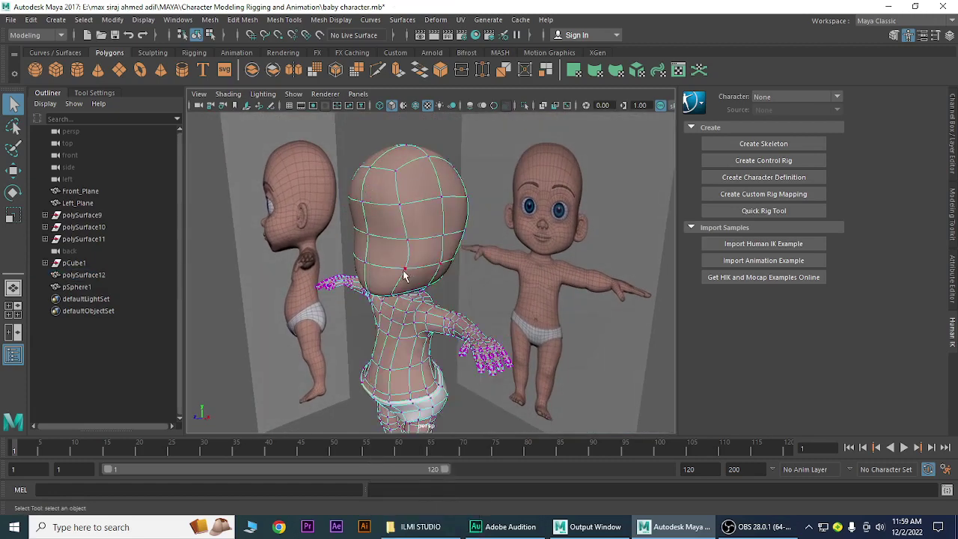
{"action": "left_click", "coordinate": [404, 271]}
{"action": "mouse_move", "coordinate": [404, 276]}
{"action": "left_mouse_down", "text": "alt"}
{"action": "mouse_move", "coordinate": [481, 328]}
{"action": "mouse_move", "coordinate": [465, 310]}
{"action": "mouse_move", "coordinate": [405, 336]}
{"action": "left_mouse_up", "text": "alt"}
{"action": "left_click", "coordinate": [439, 285]}
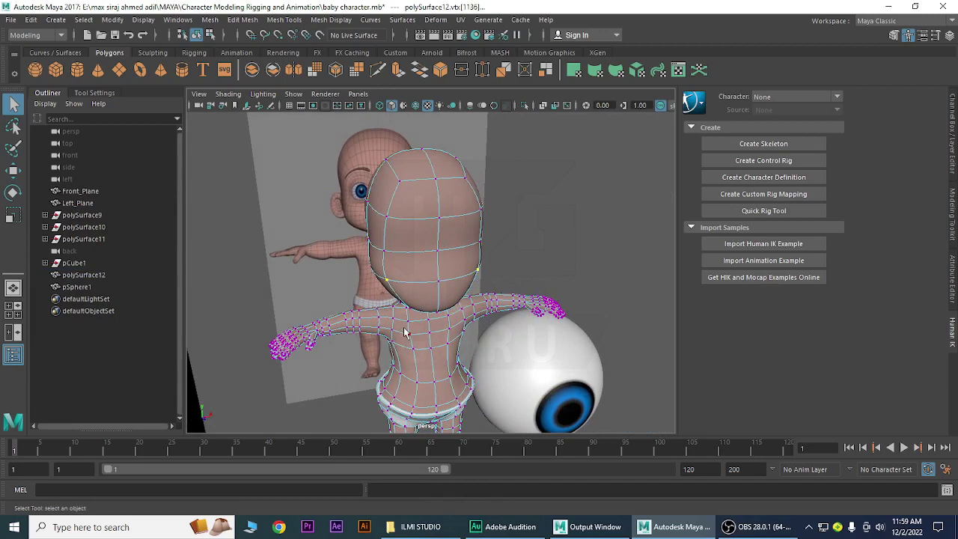
Scale the side vertices to 0.85 in X, nudge them into place, then return to Object Mode.
{"action": "key", "text": "r"}
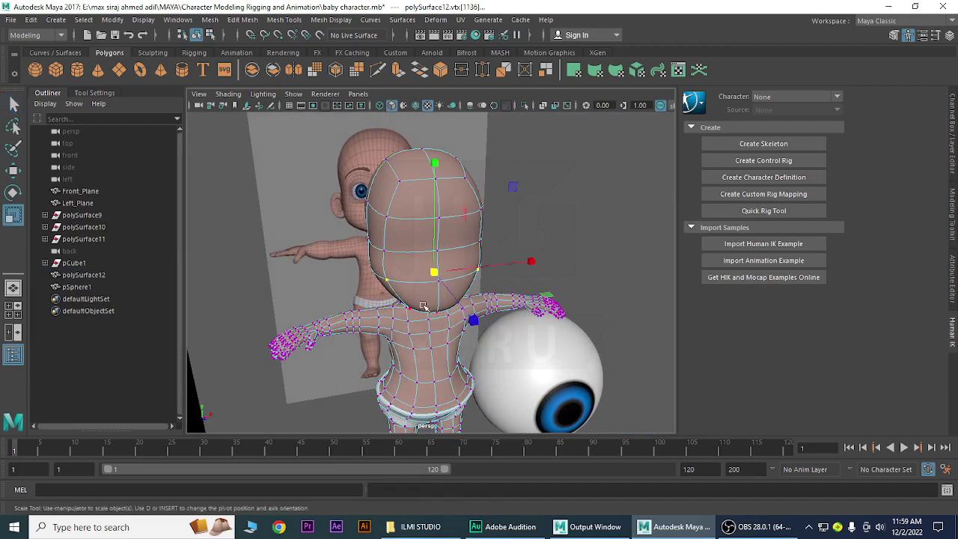
{"action": "left_click_drag", "start_coordinate": [535, 265], "coordinate": [516, 273]}
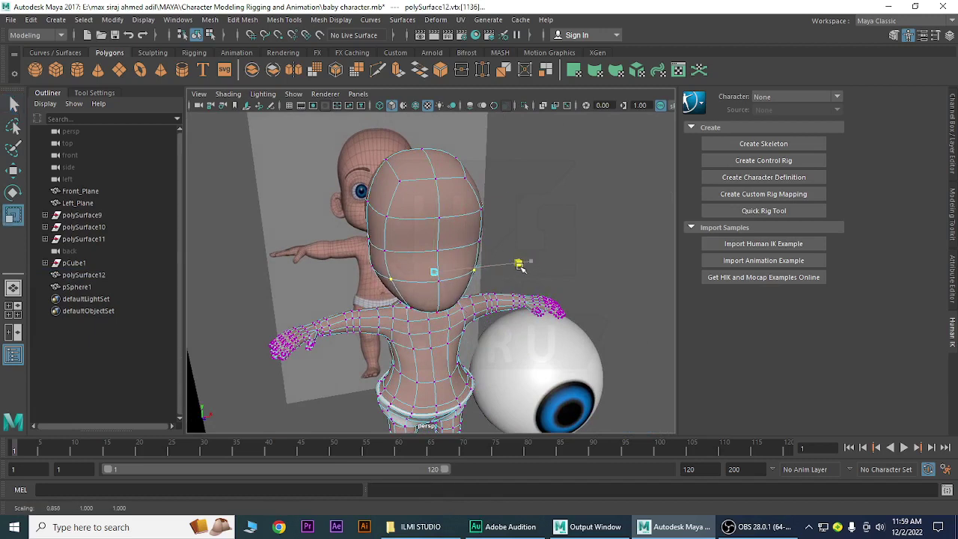
{"action": "key", "text": "w"}
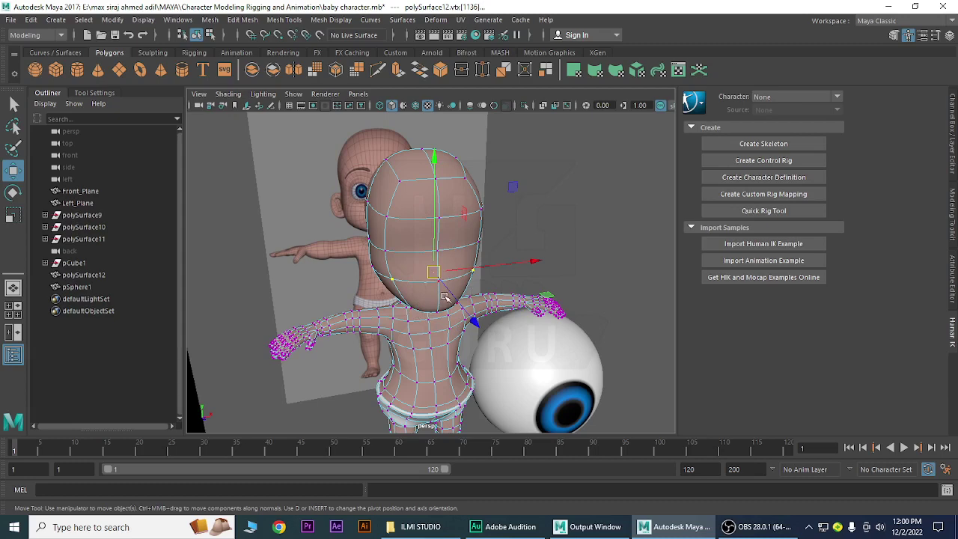
{"action": "mouse_move", "coordinate": [399, 357]}
{"action": "left_mouse_down", "text": "alt"}
{"action": "mouse_move", "coordinate": [418, 350]}
{"action": "mouse_move", "coordinate": [473, 278]}
{"action": "left_mouse_up", "text": "alt"}
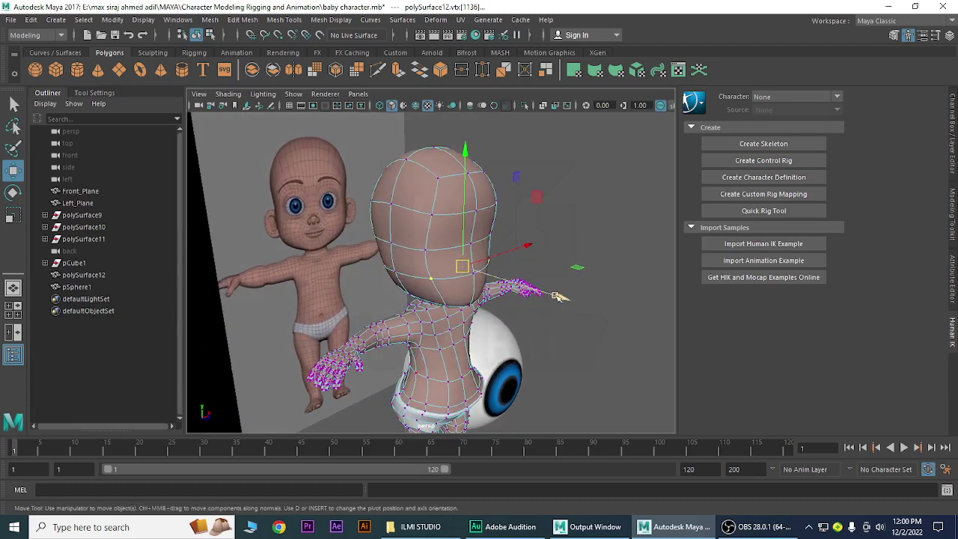
{"action": "middle_click_drag", "start_coordinate": [558, 296], "coordinate": [548, 294]}
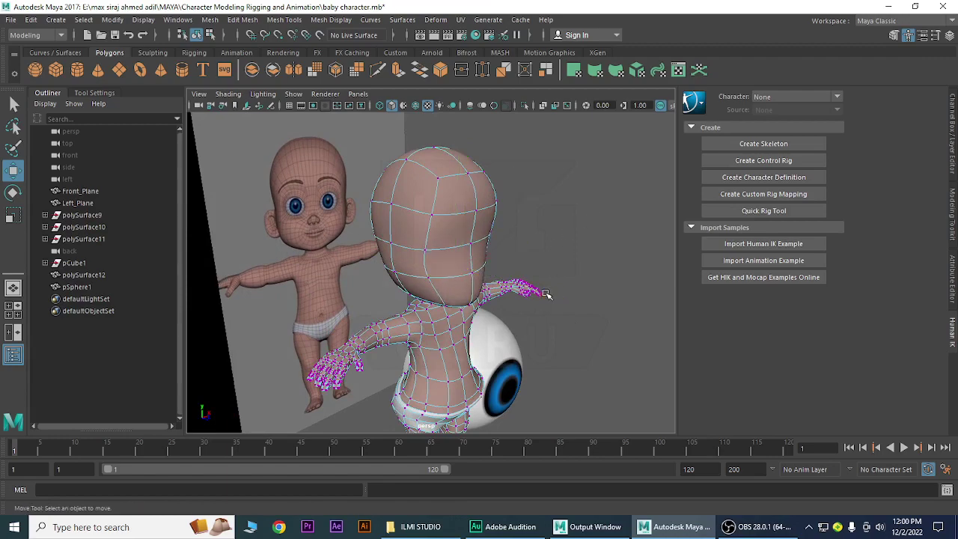
{"action": "mouse_move", "coordinate": [549, 294]}
{"action": "left_mouse_down", "text": "alt"}
{"action": "mouse_move", "coordinate": [431, 268]}
{"action": "mouse_move", "coordinate": [481, 270]}
{"action": "left_mouse_up", "text": "alt"}
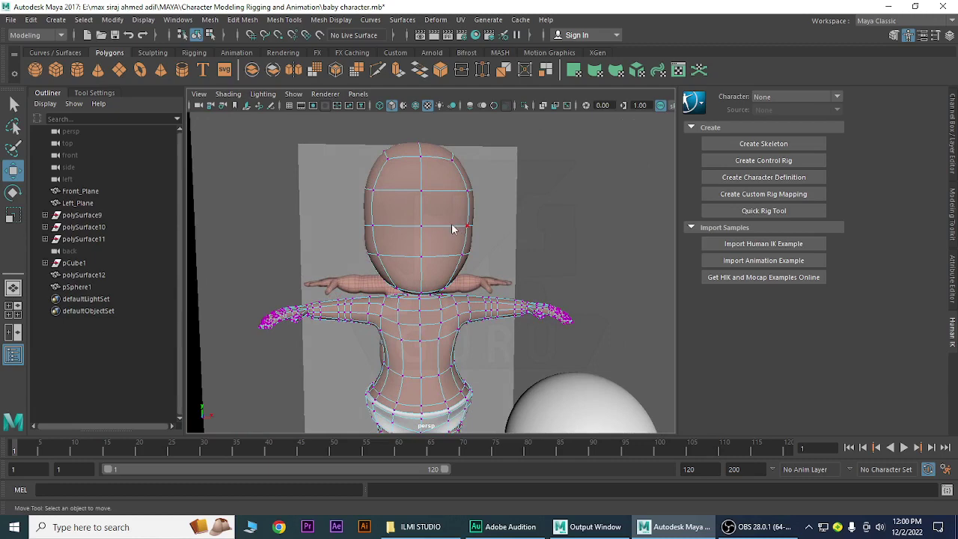
{"action": "right_click_drag", "start_coordinate": [453, 228], "coordinate": [488, 171]}
Select polySurface12 and switch the viewport to Front View.
{"action": "left_click", "coordinate": [572, 223]}
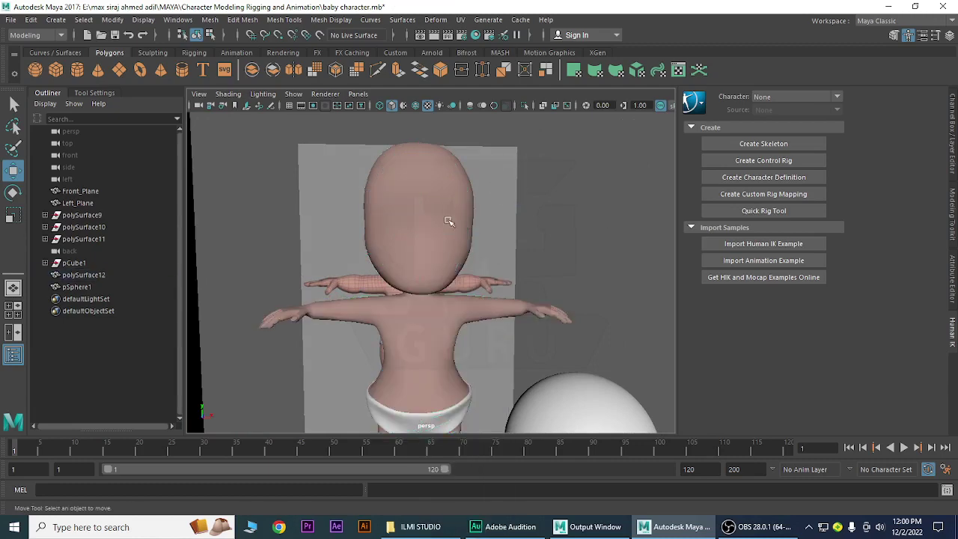
{"action": "left_click", "coordinate": [448, 221]}
{"action": "key", "text": "space"}
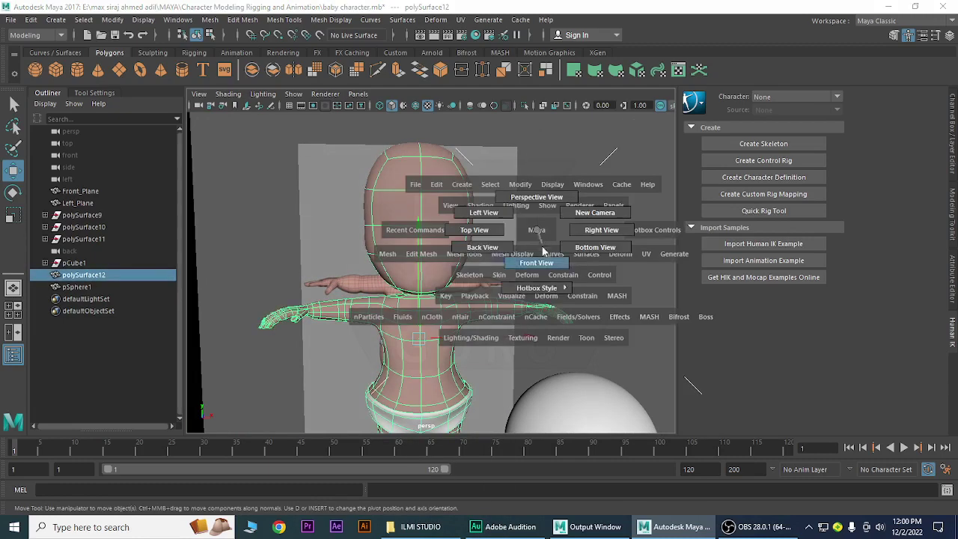
{"action": "left_click_drag", "start_coordinate": [544, 252], "coordinate": [537, 260]}
{"action": "scroll", "coordinate": [538, 352], "scroll_direction": "up", "scroll_amount": 3}
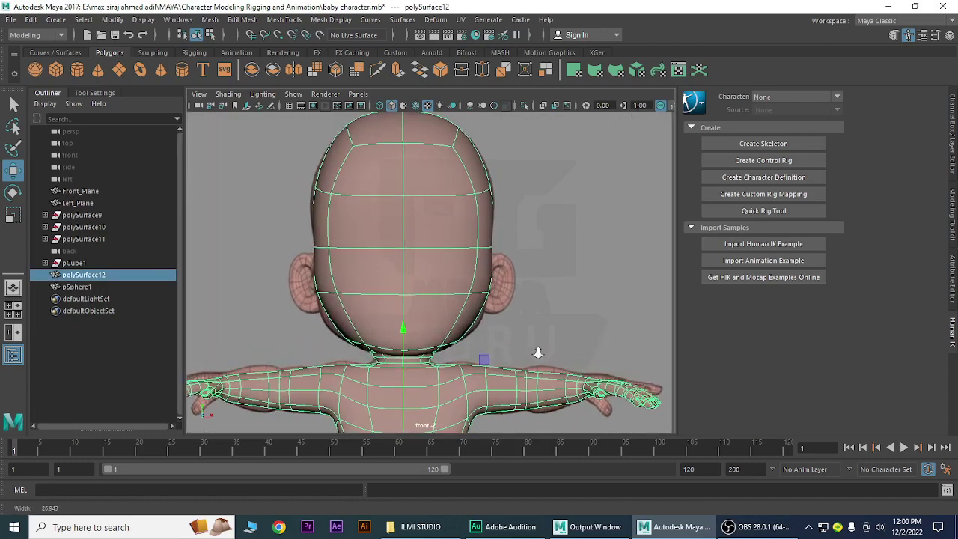
{"action": "scroll", "coordinate": [537, 353], "scroll_direction": "down", "scroll_amount": 1}
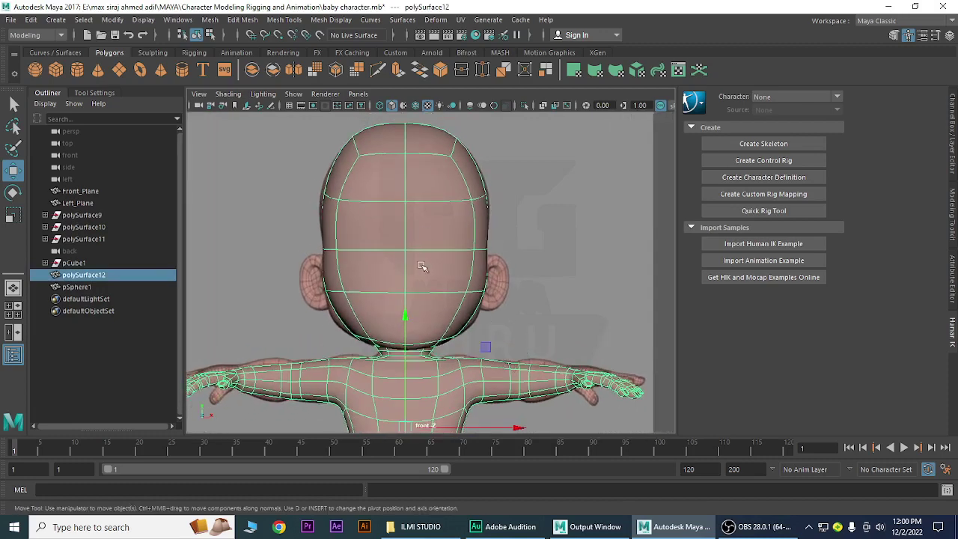
Turn off smooth mesh preview to show the blocky low-poly cage.
{"action": "left_click", "coordinate": [554, 189]}
{"action": "left_click", "coordinate": [416, 209]}
{"action": "key", "text": "1"}
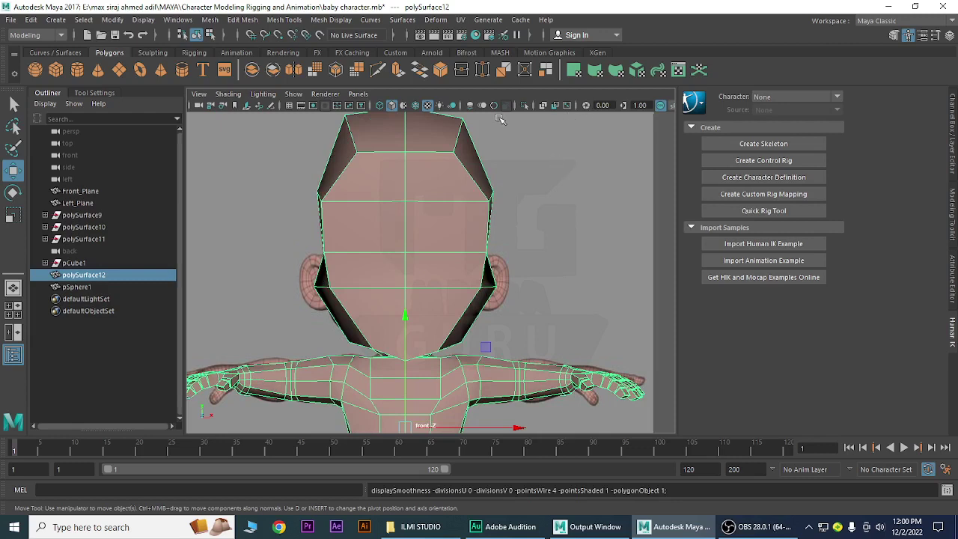
Enable X-Ray so the reference face shows through the head mesh.
{"action": "left_click", "coordinate": [544, 105]}
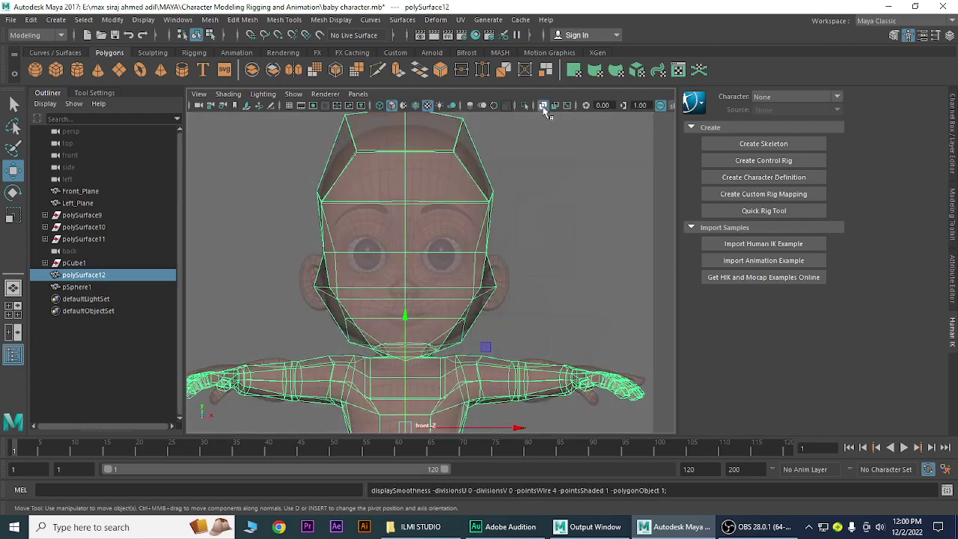
{"action": "left_click", "coordinate": [544, 108]}
{"action": "left_click", "coordinate": [544, 108]}
{"action": "left_click", "coordinate": [545, 108]}
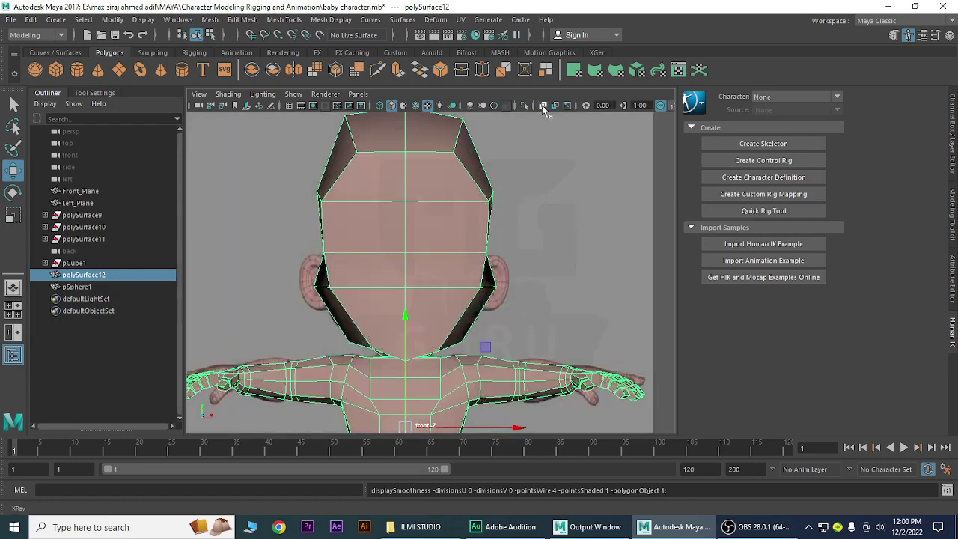
{"action": "left_click", "coordinate": [545, 108]}
{"action": "left_click", "coordinate": [543, 106]}
{"action": "left_click", "coordinate": [543, 106]}
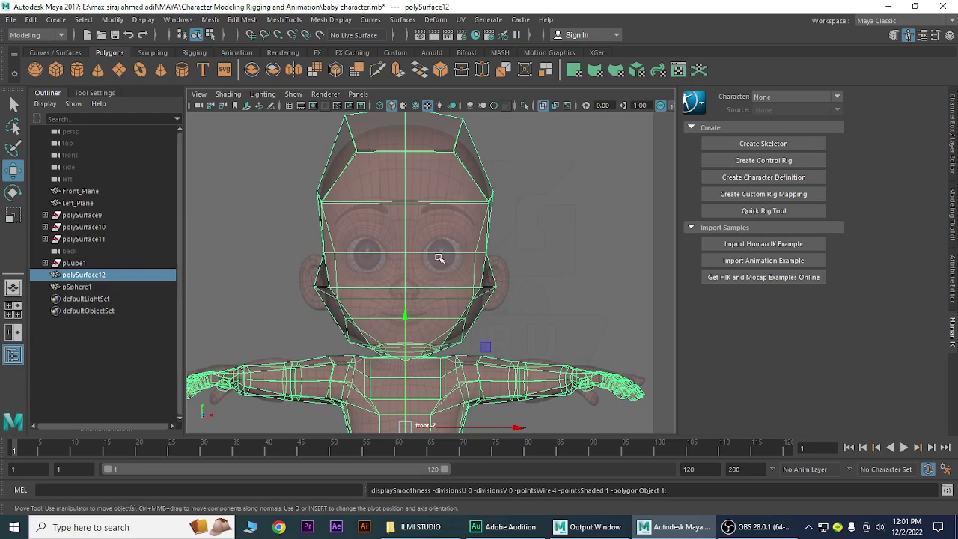
In Face mode, select the upper and lower faces covering the right eye.
{"action": "right_click", "coordinate": [439, 240]}
{"action": "left_click", "coordinate": [439, 216]}
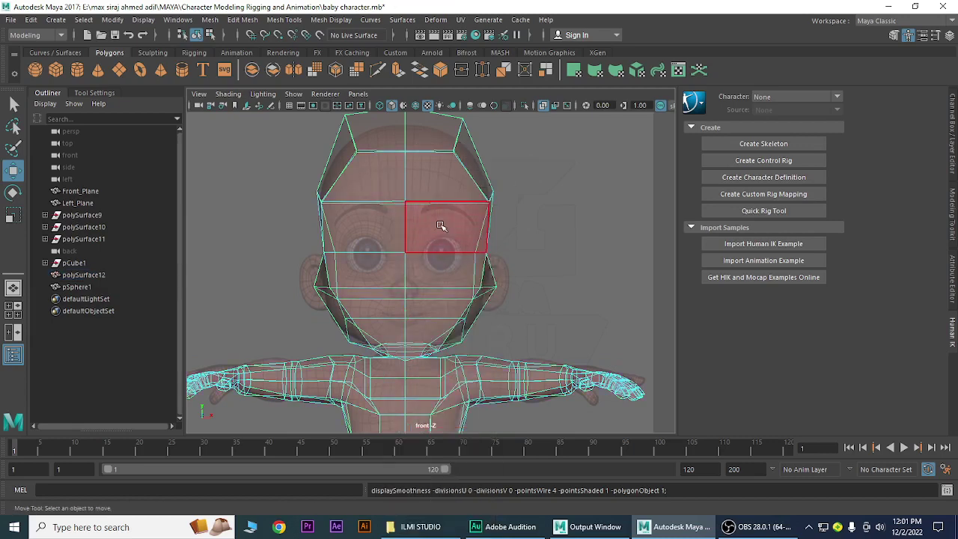
{"action": "left_click", "coordinate": [441, 224]}
{"action": "left_click", "coordinate": [442, 270], "text": "shift"}
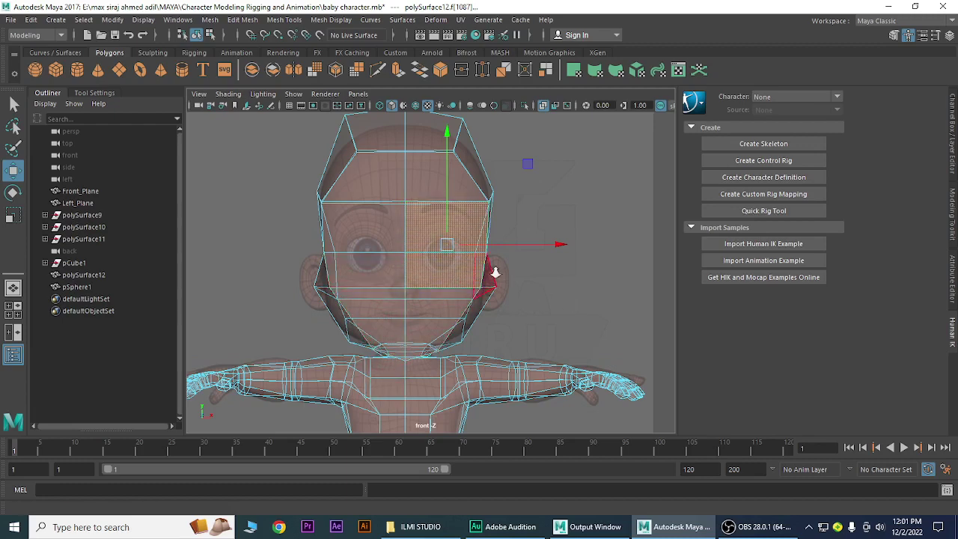
{"action": "scroll", "coordinate": [599, 369], "scroll_direction": "up", "scroll_amount": 3}
{"action": "scroll", "coordinate": [391, 291], "scroll_direction": "up", "scroll_amount": 1}
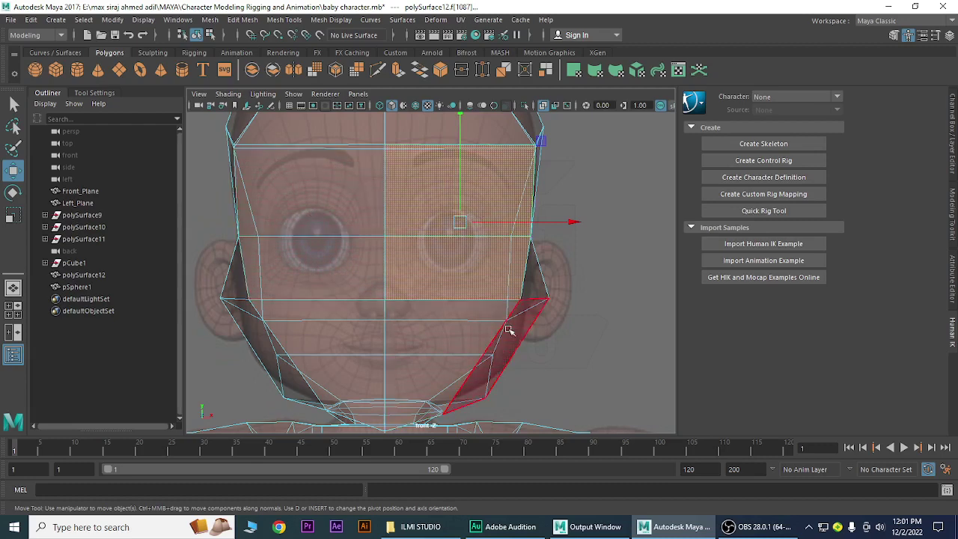
{"action": "scroll", "coordinate": [425, 281], "scroll_direction": "down", "scroll_amount": 4}
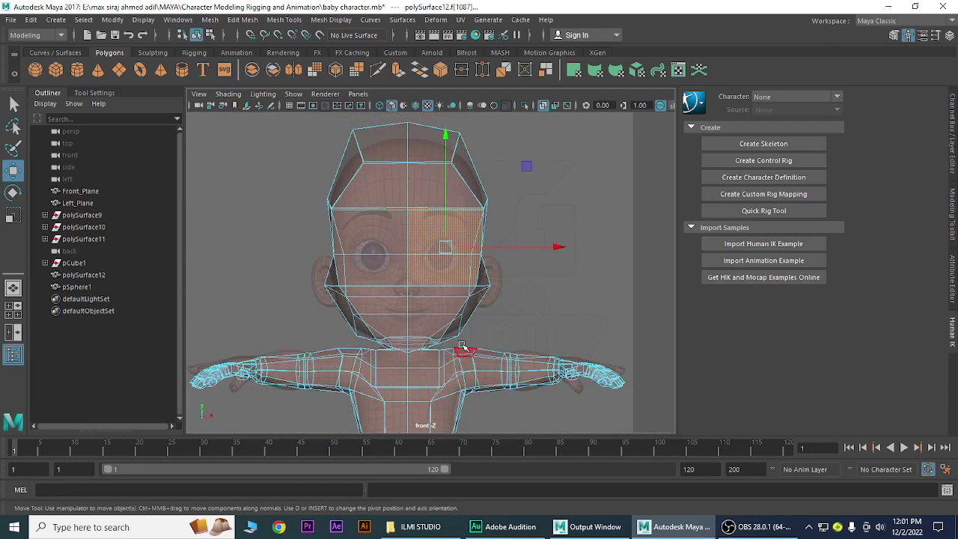
{"action": "scroll", "coordinate": [509, 369], "scroll_direction": "up", "scroll_amount": 2}
{"action": "scroll", "coordinate": [497, 318], "scroll_direction": "up", "scroll_amount": 1}
{"action": "scroll", "coordinate": [497, 314], "scroll_direction": "up", "scroll_amount": 1}
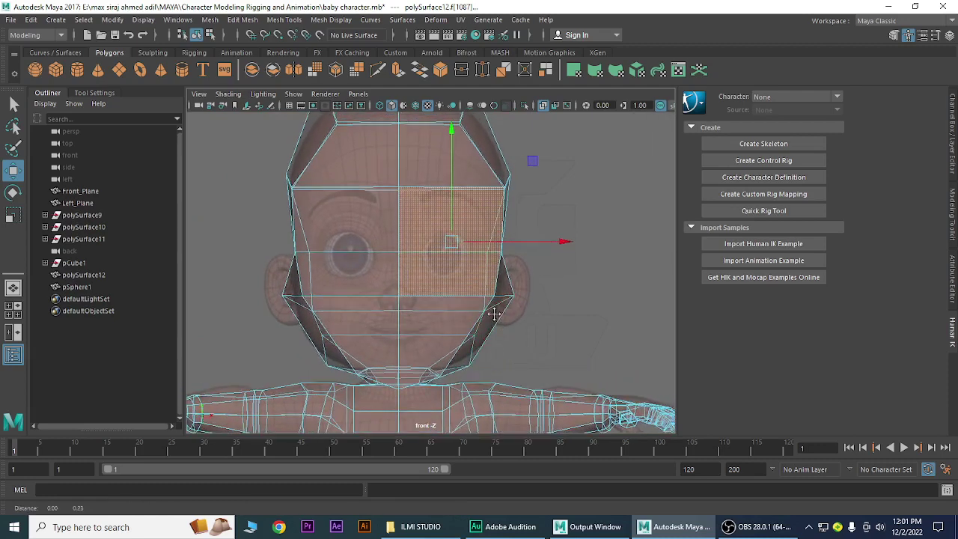
{"action": "scroll", "coordinate": [524, 345], "scroll_direction": "up", "scroll_amount": 2}
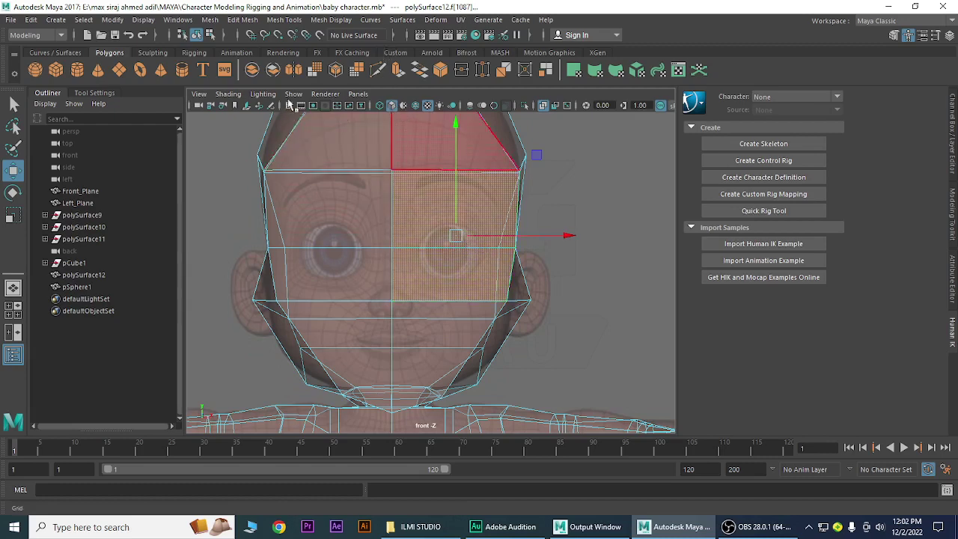
Extrude the right-eye faces and scale the new face inward into a square inset.
{"action": "left_click", "coordinate": [398, 71]}
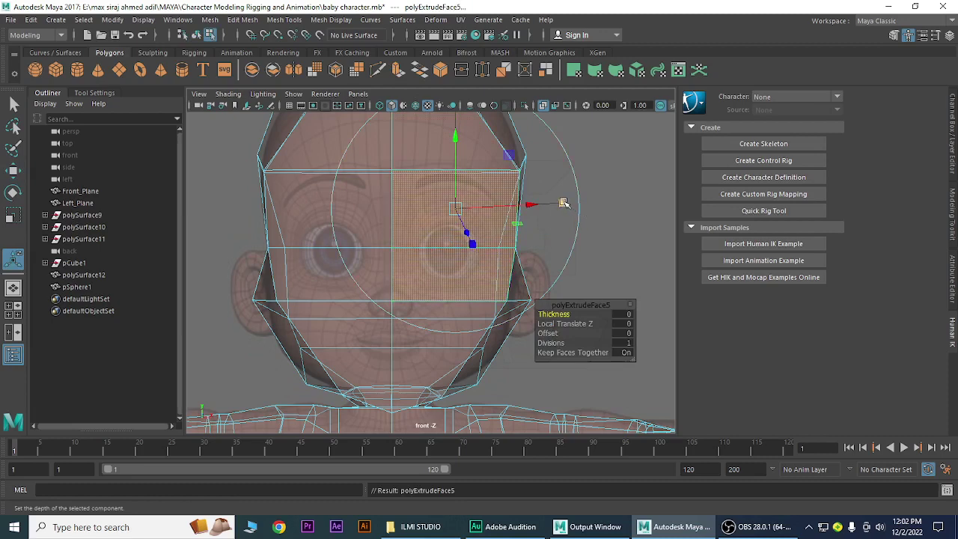
{"action": "left_click", "coordinate": [473, 244]}
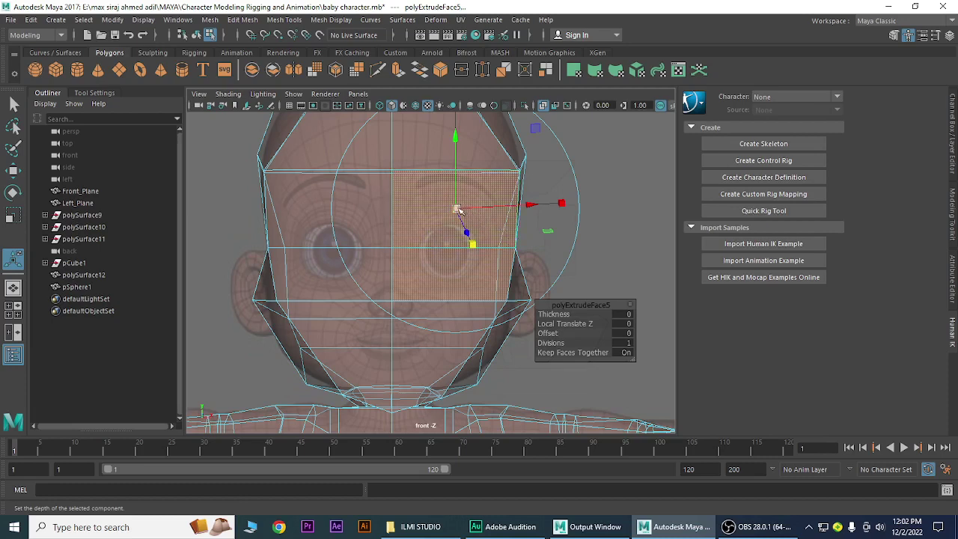
{"action": "mouse_move", "coordinate": [457, 209]}
{"action": "left_mouse_down"}
{"action": "mouse_move", "coordinate": [445, 235]}
{"action": "mouse_move", "coordinate": [458, 231]}
{"action": "left_mouse_up"}
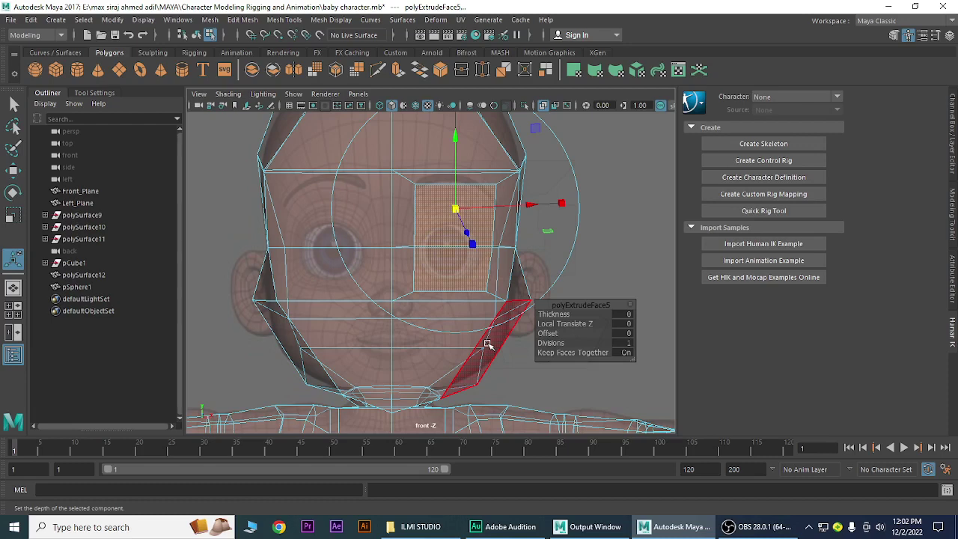
{"action": "left_click_drag", "start_coordinate": [456, 210], "coordinate": [458, 209]}
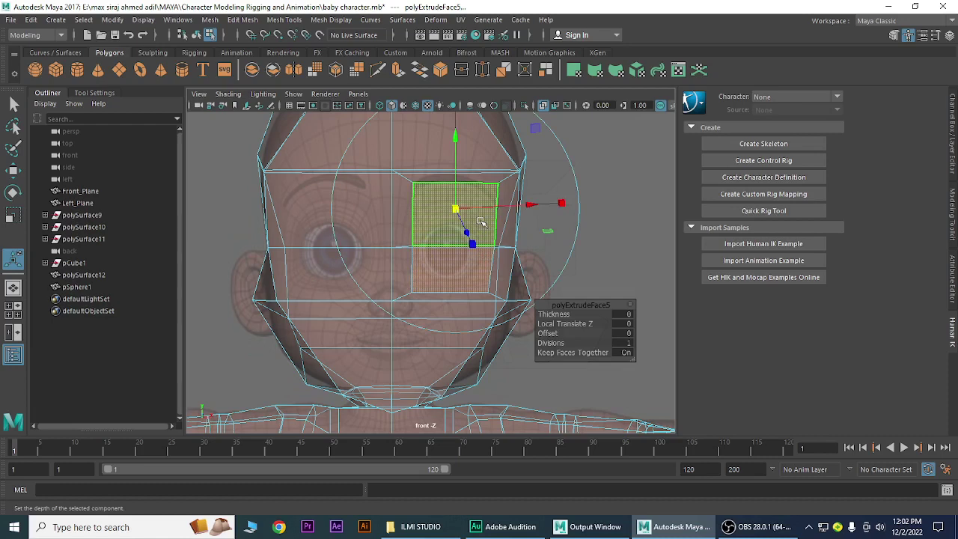
Put the head mesh in Vertex mode and turn X-Ray off.
{"action": "right_click", "coordinate": [482, 222]}
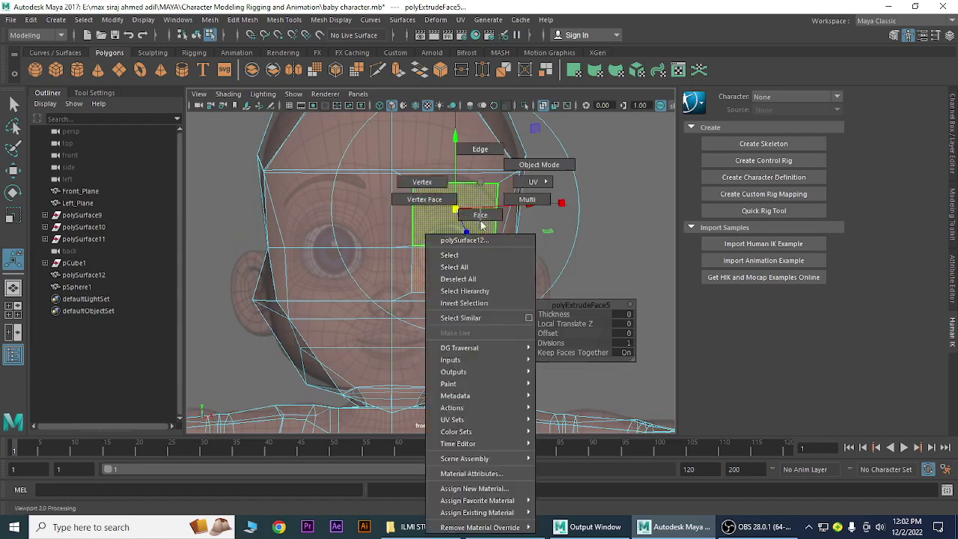
{"action": "left_click", "coordinate": [423, 182]}
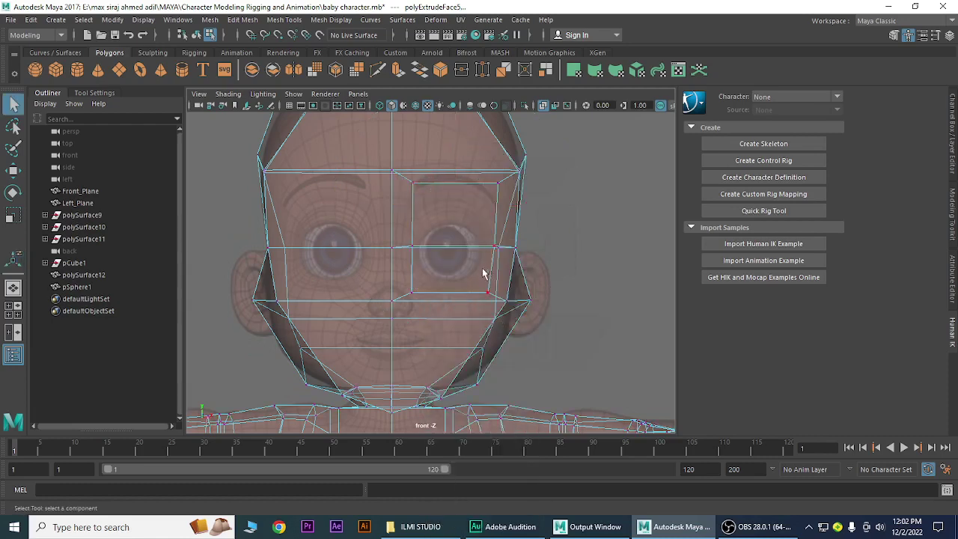
{"action": "scroll", "coordinate": [485, 284], "scroll_direction": "up", "scroll_amount": 2}
{"action": "scroll", "coordinate": [490, 277], "scroll_direction": "up", "scroll_amount": 2}
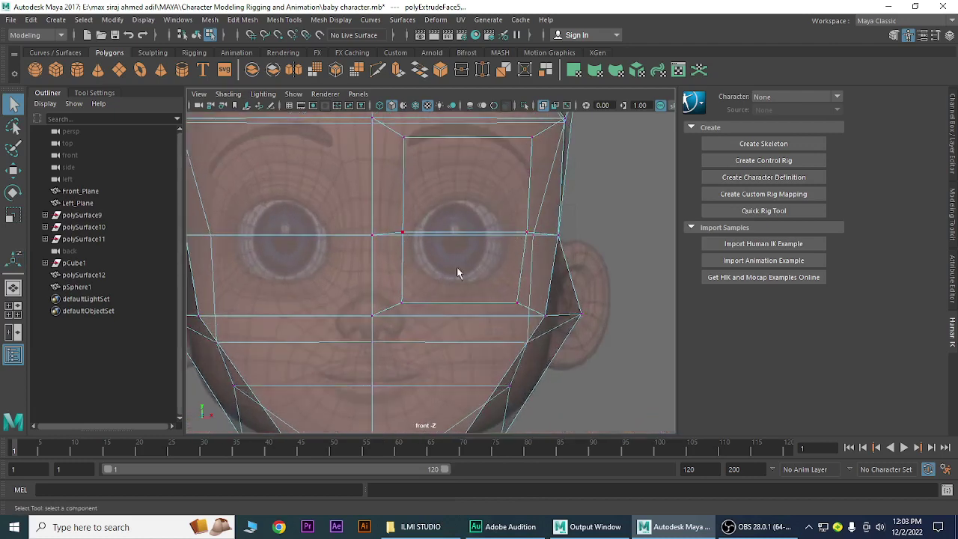
{"action": "key", "text": "space"}
{"action": "mouse_move", "coordinate": [485, 264]}
{"action": "left_mouse_down"}
{"action": "mouse_move", "coordinate": [449, 258]}
{"action": "mouse_move", "coordinate": [473, 241]}
{"action": "mouse_move", "coordinate": [469, 274]}
{"action": "mouse_move", "coordinate": [416, 284]}
{"action": "left_mouse_up"}
{"action": "left_click", "coordinate": [545, 106]}
Move the eye socket's edge vertices to follow the contour of the face.
{"action": "right_click_drag", "start_coordinate": [416, 284], "coordinate": [459, 310], "text": "alt"}
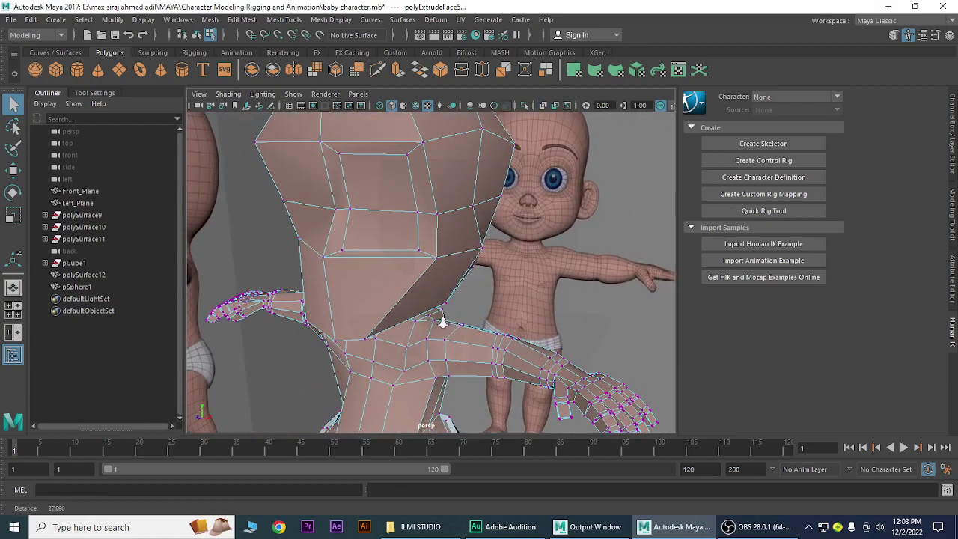
{"action": "left_click_drag", "start_coordinate": [458, 310], "coordinate": [435, 333], "text": "alt"}
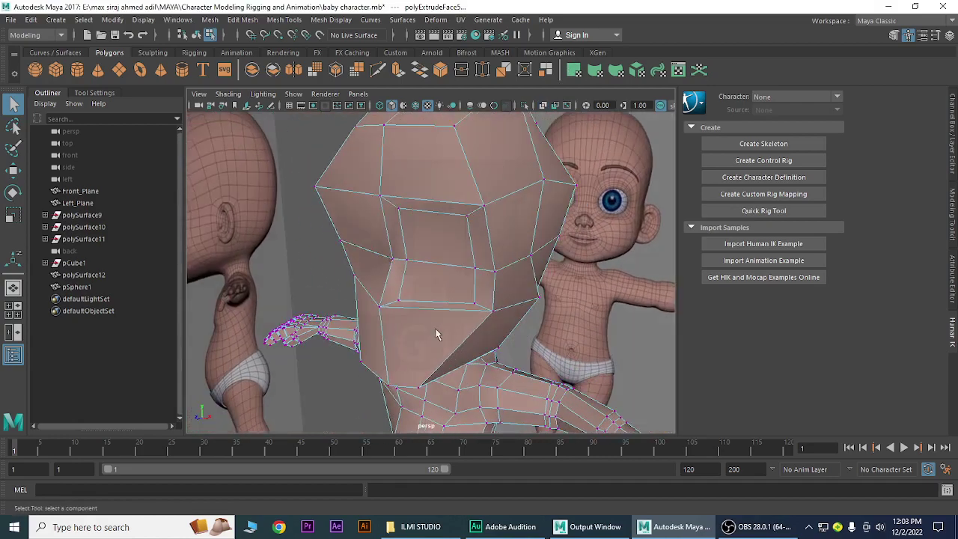
{"action": "left_click", "coordinate": [407, 262]}
{"action": "key", "text": "w"}
{"action": "mouse_move", "coordinate": [507, 286]}
{"action": "middle_mouse_down"}
{"action": "mouse_move", "coordinate": [496, 278]}
{"action": "mouse_move", "coordinate": [588, 293]}
{"action": "middle_mouse_up"}
{"action": "left_click", "coordinate": [475, 268]}
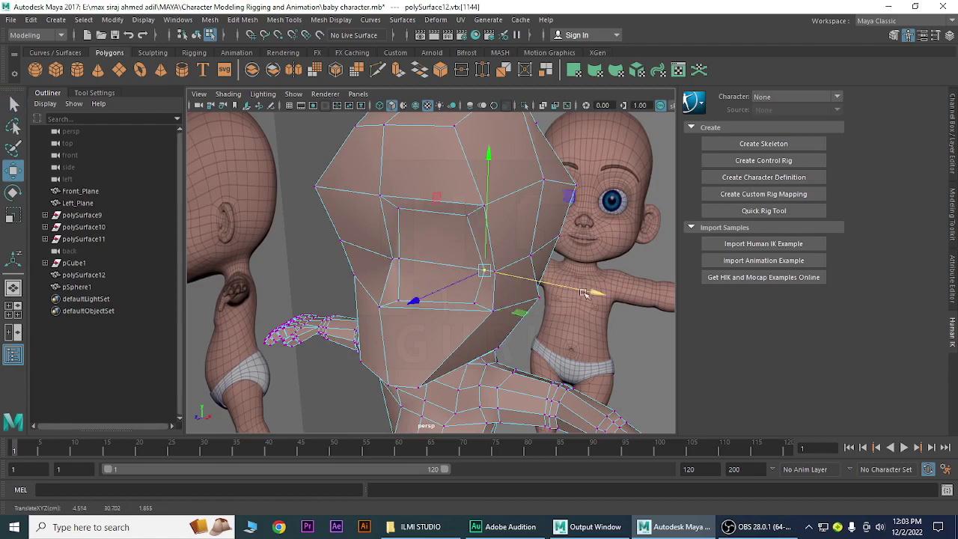
{"action": "scroll", "coordinate": [588, 293], "scroll_direction": "down", "scroll_amount": 5}
Clear the vertex selection and return the head mesh to Object Mode.
{"action": "left_click", "coordinate": [405, 131]}
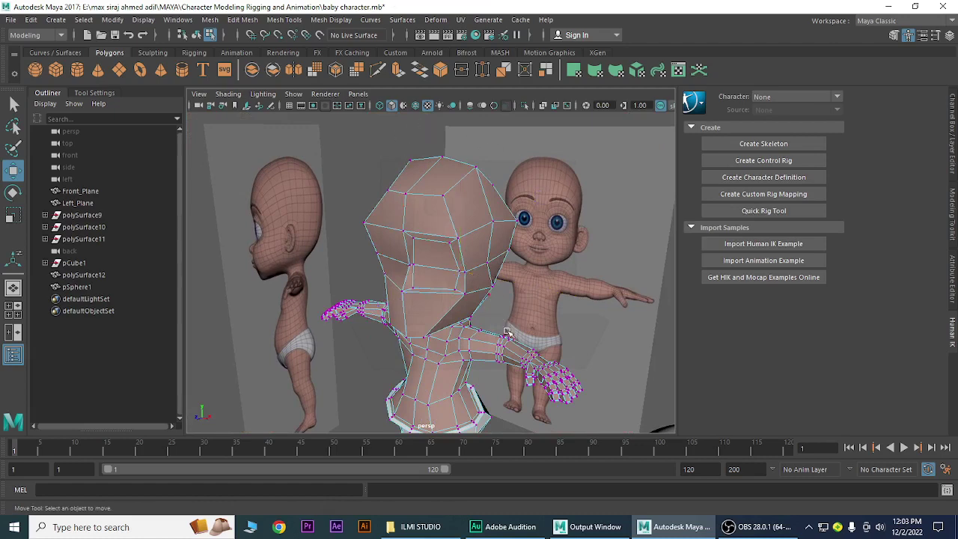
{"action": "left_click_drag", "start_coordinate": [507, 332], "coordinate": [505, 355], "text": "alt"}
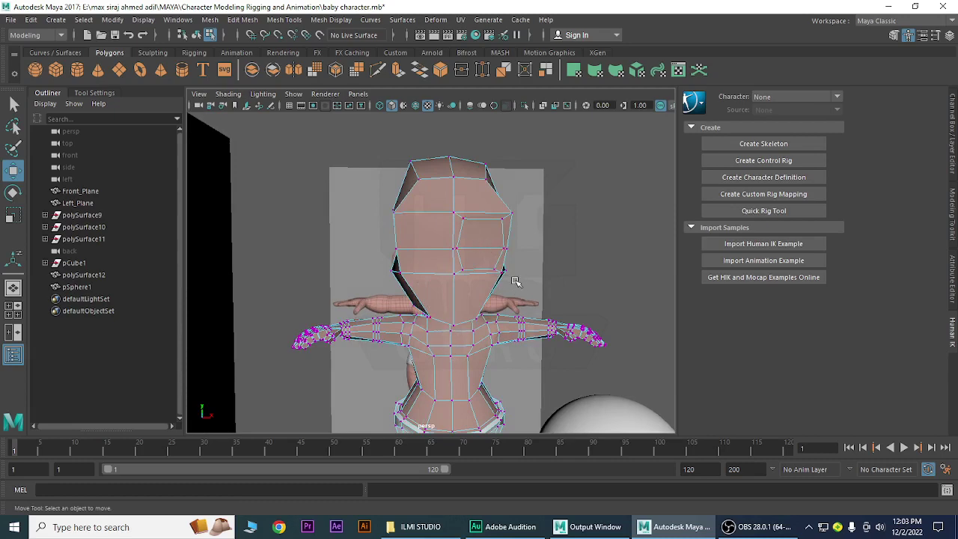
{"action": "left_click_drag", "start_coordinate": [517, 280], "coordinate": [466, 295], "text": "alt"}
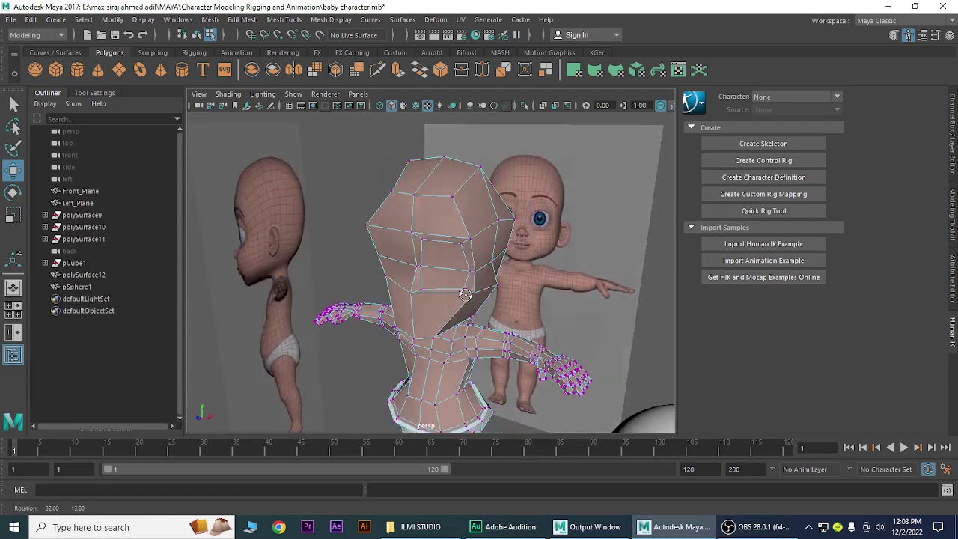
{"action": "right_click", "coordinate": [460, 238]}
{"action": "right_click_drag", "start_coordinate": [461, 238], "coordinate": [519, 164]}
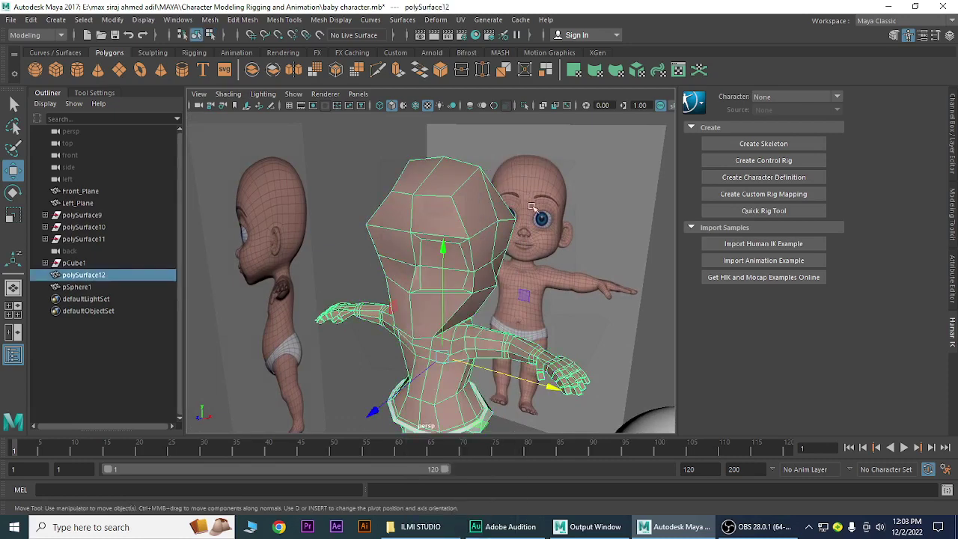
Insert a vertical edge loop down the head and torso, then turn smooth preview on.
{"action": "left_click", "coordinate": [289, 20]}
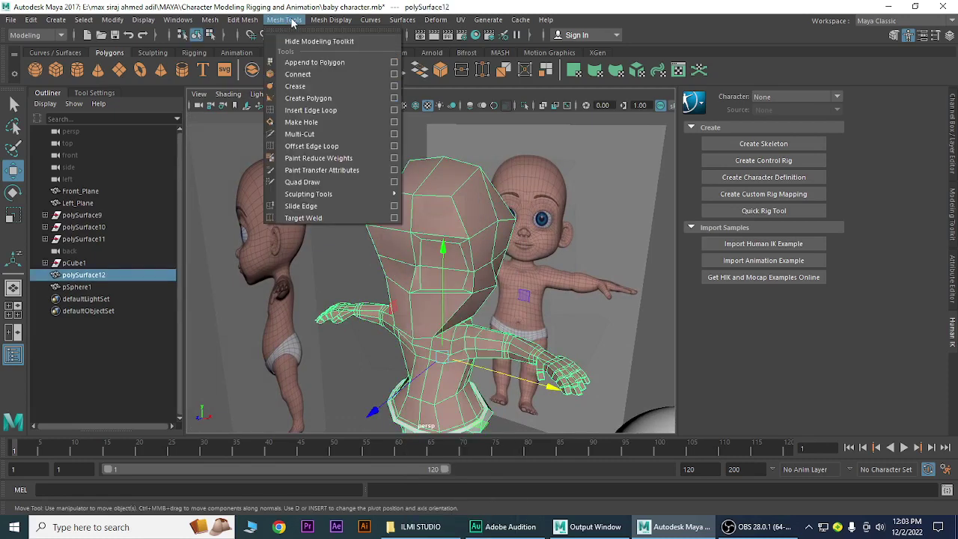
{"action": "left_click", "coordinate": [303, 111]}
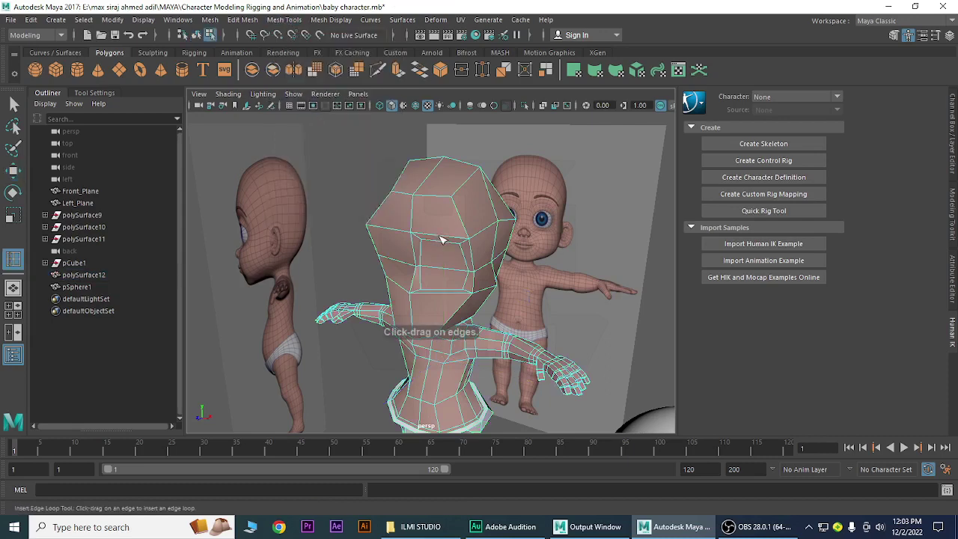
{"action": "mouse_move", "coordinate": [452, 241]}
{"action": "left_mouse_down"}
{"action": "mouse_move", "coordinate": [462, 247]}
{"action": "mouse_move", "coordinate": [440, 253]}
{"action": "left_mouse_up"}
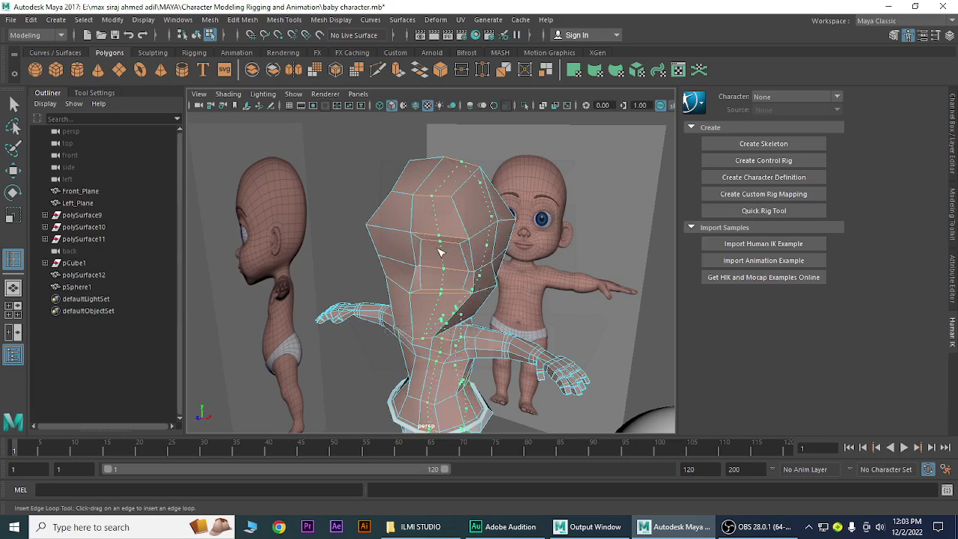
{"action": "left_click_drag", "start_coordinate": [440, 252], "coordinate": [442, 253]}
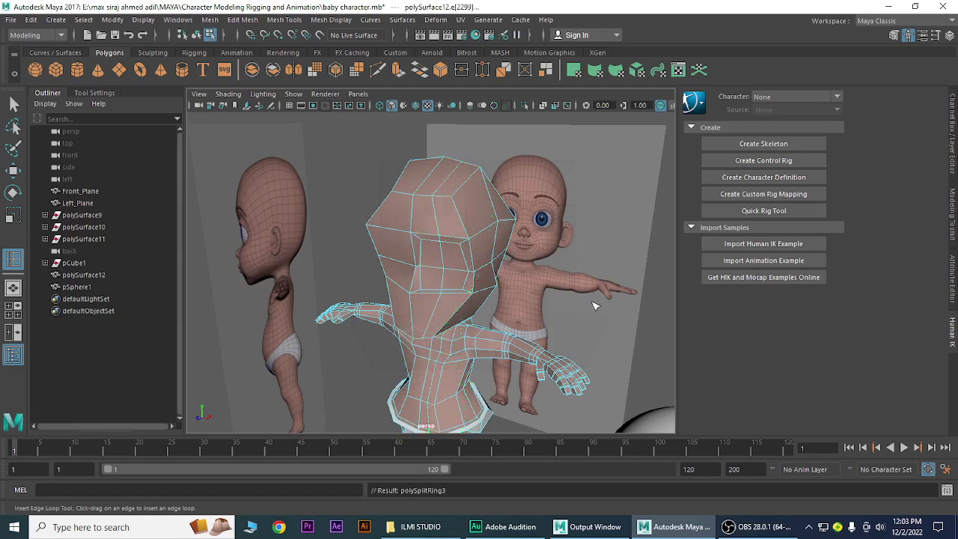
{"action": "key", "text": "3"}
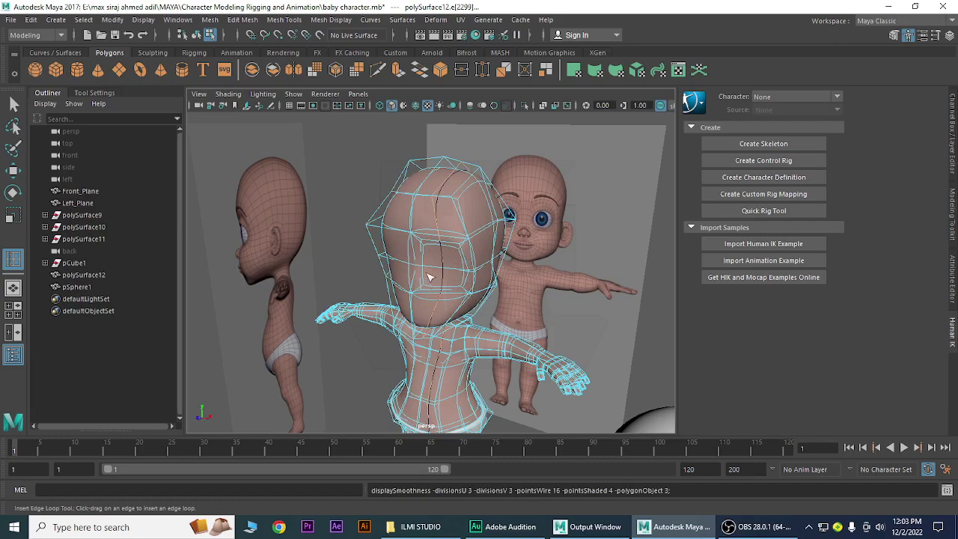
Turn smooth preview off, return to Object Mode, and enable Wireframe on Shaded.
{"action": "mouse_move", "coordinate": [473, 322]}
{"action": "left_mouse_down", "text": "alt"}
{"action": "mouse_move", "coordinate": [513, 265]}
{"action": "mouse_move", "coordinate": [491, 339]}
{"action": "left_mouse_up", "text": "alt"}
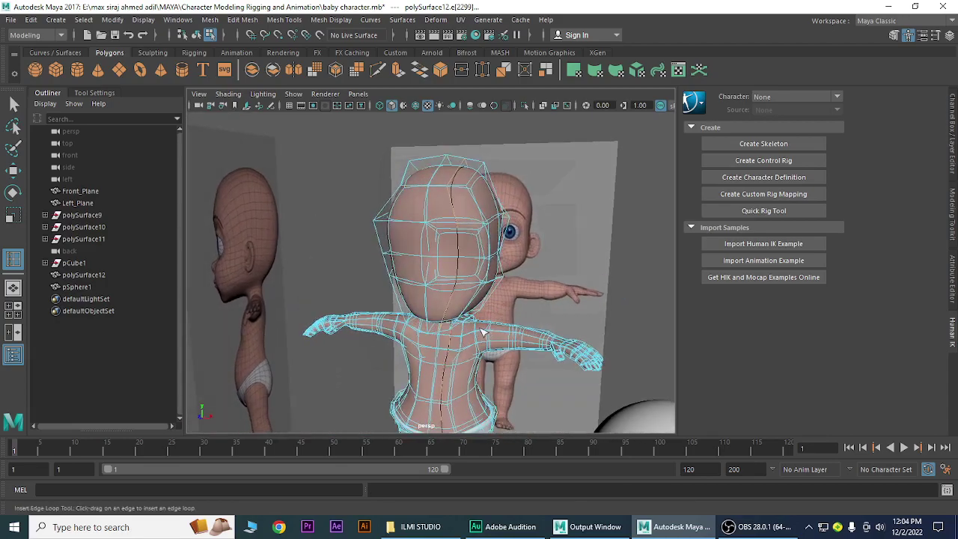
{"action": "scroll", "coordinate": [483, 334], "scroll_direction": "up", "scroll_amount": 2}
{"action": "scroll", "coordinate": [485, 334], "scroll_direction": "up", "scroll_amount": 2}
{"action": "scroll", "coordinate": [487, 337], "scroll_direction": "up", "scroll_amount": 2}
{"action": "scroll", "coordinate": [488, 338], "scroll_direction": "up", "scroll_amount": 2}
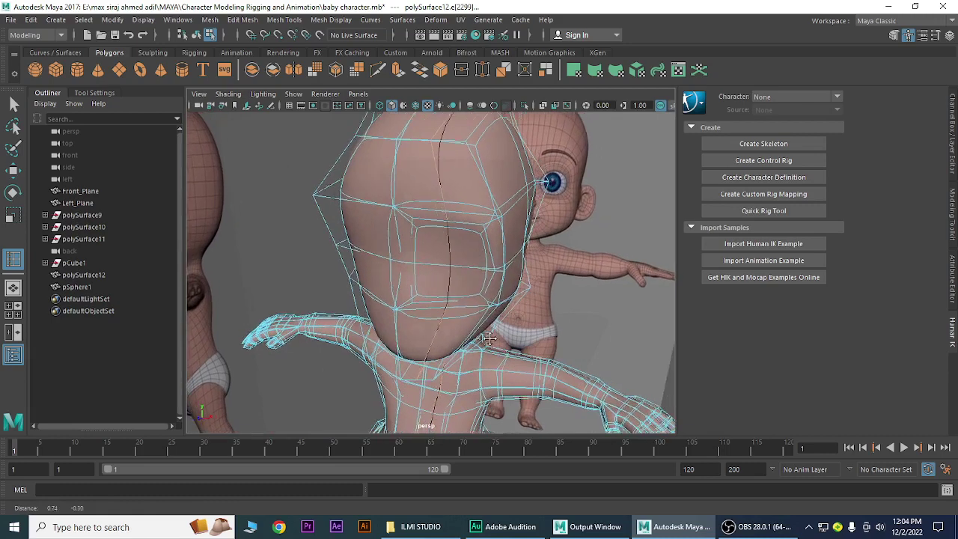
{"action": "left_click_drag", "start_coordinate": [488, 339], "coordinate": [483, 352], "text": "alt"}
{"action": "key", "text": "1"}
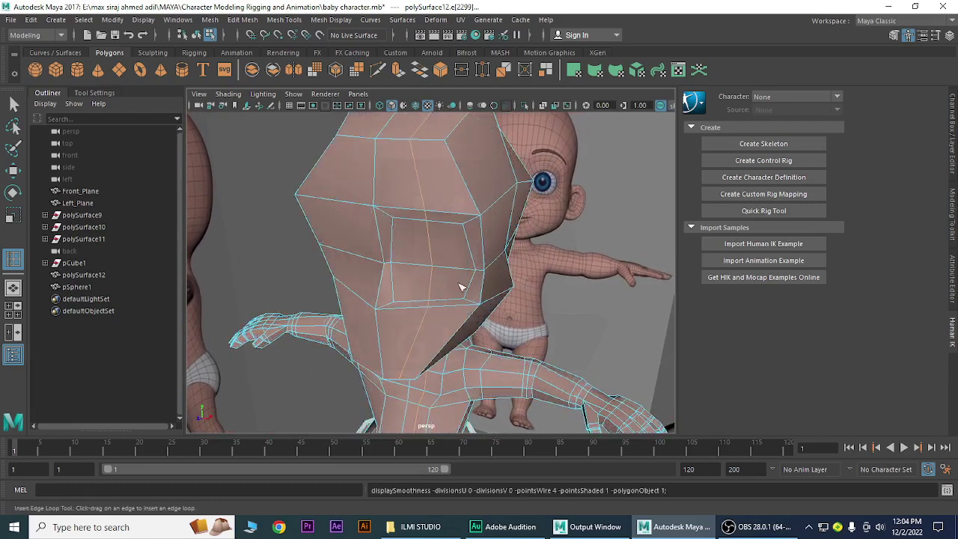
{"action": "right_click_drag", "start_coordinate": [454, 251], "coordinate": [509, 164]}
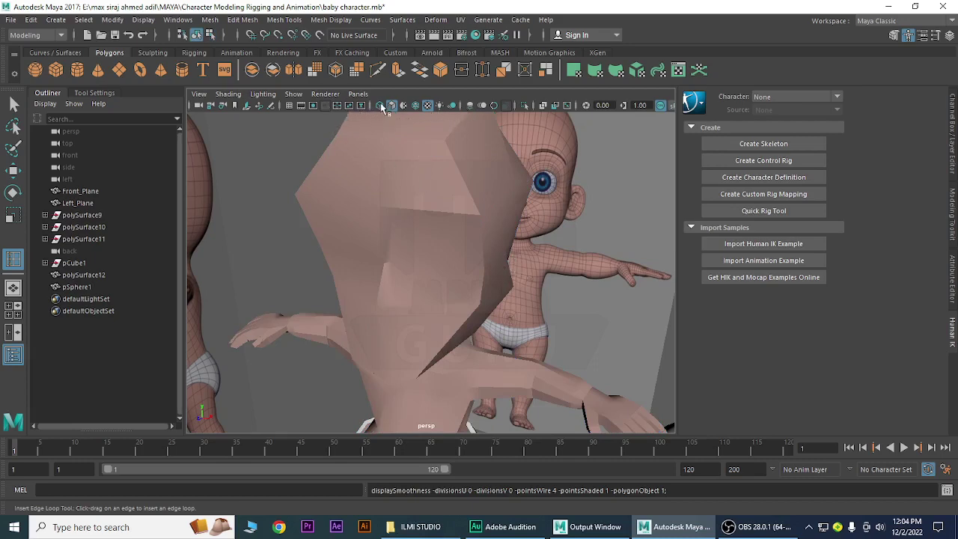
{"action": "left_click", "coordinate": [417, 107]}
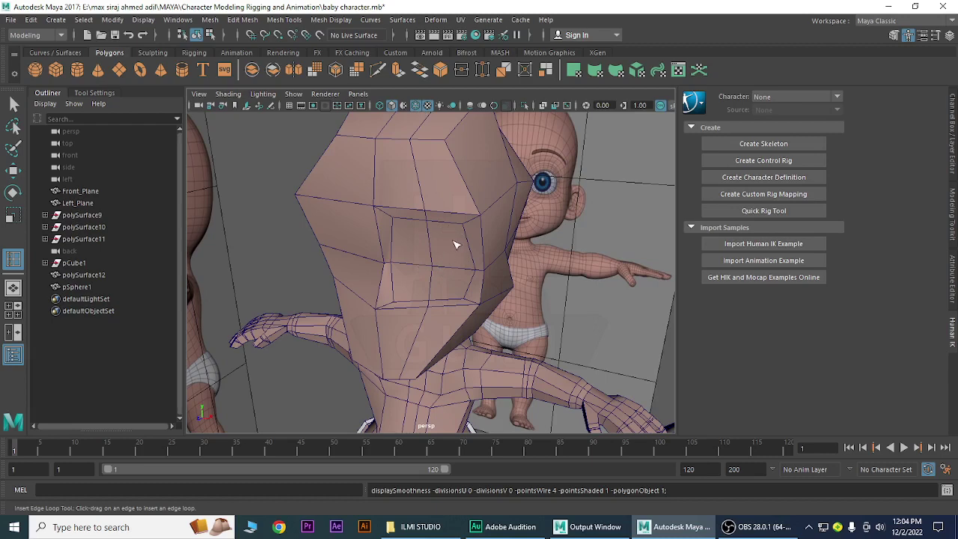
Switch the head to vertex editing and nudge a vertex below the eye socket slightly down.
{"action": "key", "text": "q"}
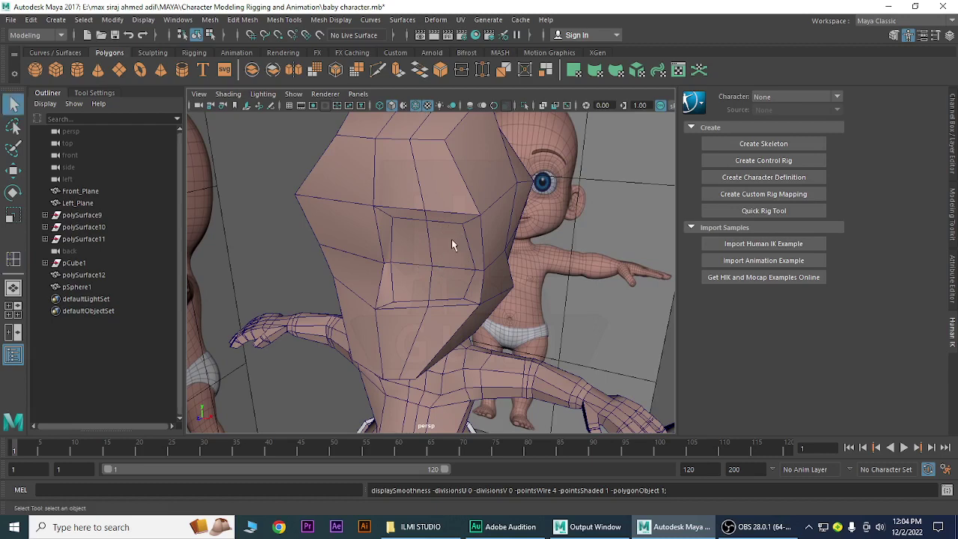
{"action": "mouse_move", "coordinate": [451, 259]}
{"action": "left_mouse_down", "text": "alt"}
{"action": "mouse_move", "coordinate": [455, 242]}
{"action": "mouse_move", "coordinate": [442, 233]}
{"action": "mouse_move", "coordinate": [456, 233]}
{"action": "mouse_move", "coordinate": [468, 268]}
{"action": "left_mouse_up", "text": "alt"}
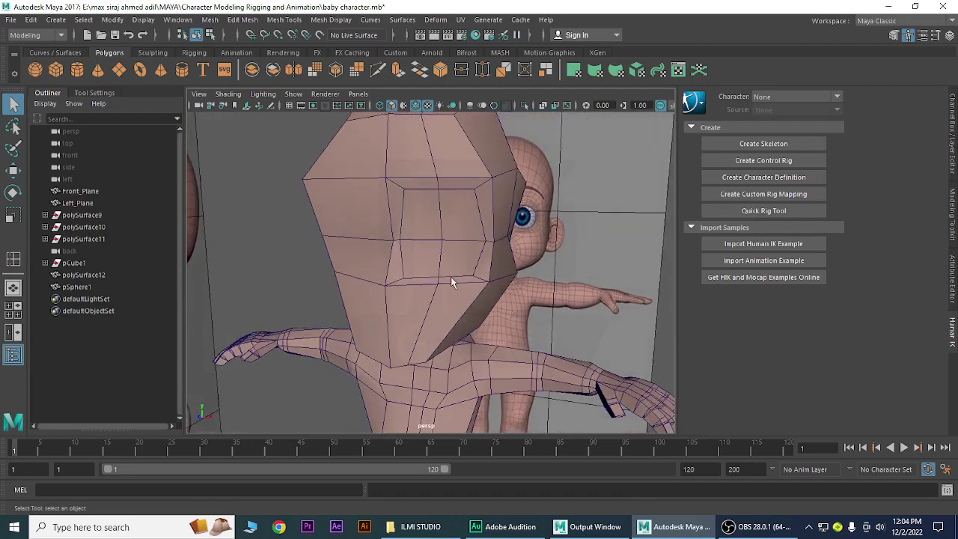
{"action": "right_click_drag", "start_coordinate": [452, 277], "coordinate": [394, 186]}
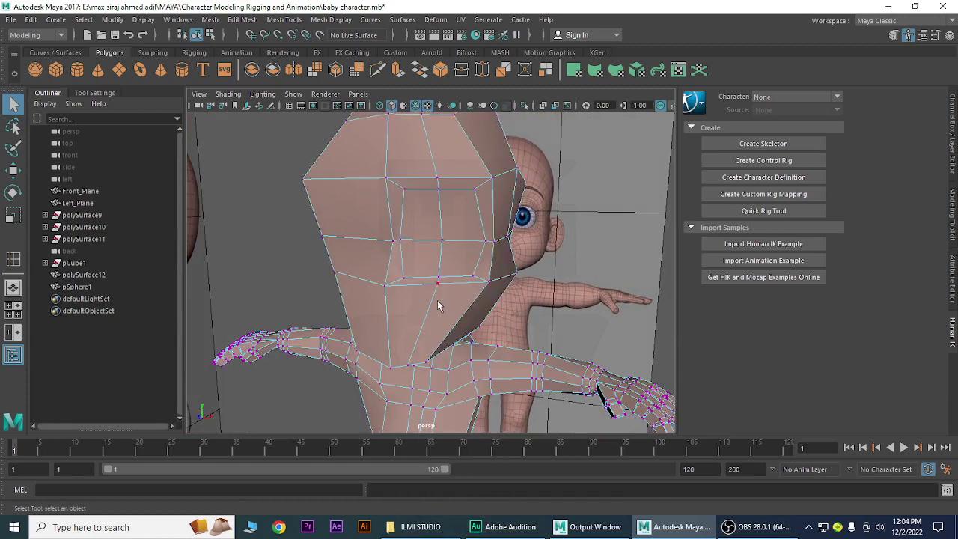
{"action": "left_click", "coordinate": [438, 284]}
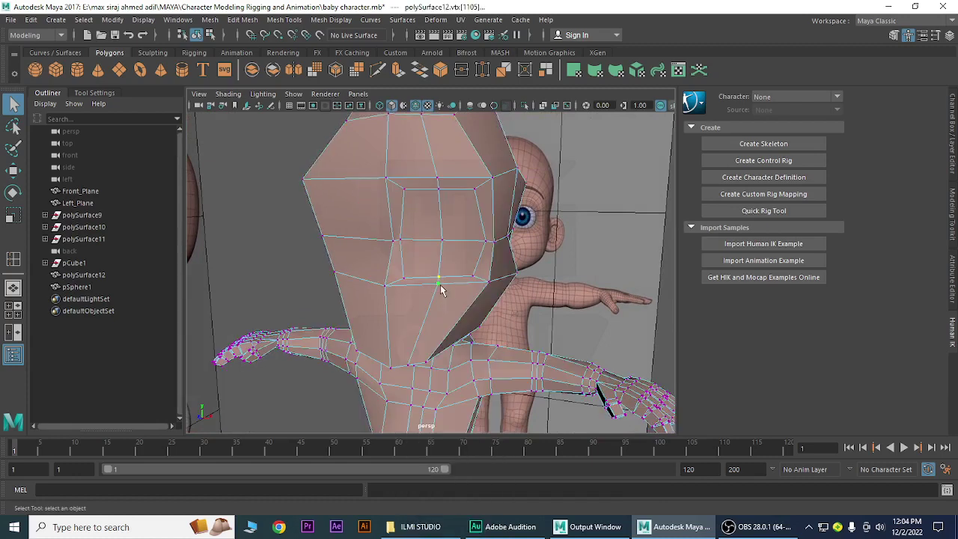
{"action": "key", "text": "w"}
{"action": "left_click_drag", "start_coordinate": [444, 192], "coordinate": [441, 202]}
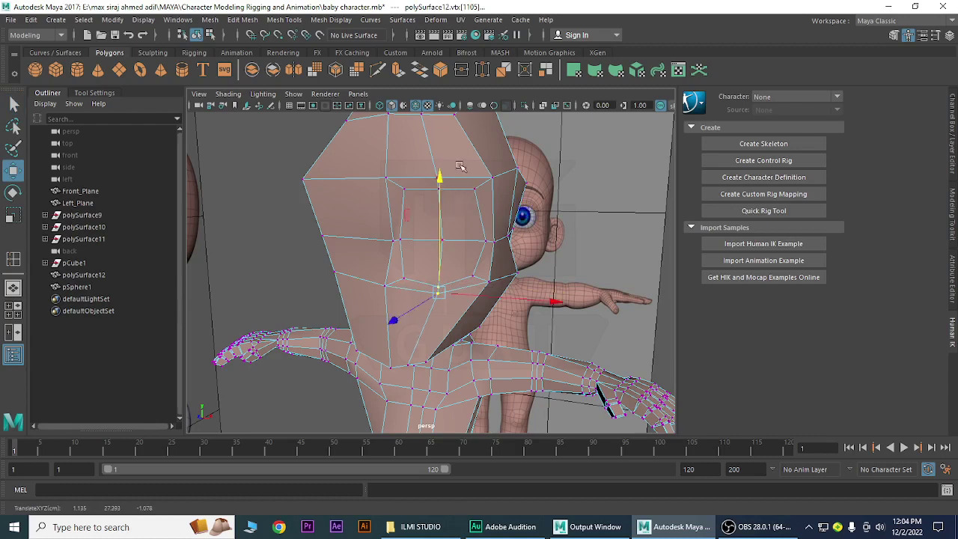
Raise the top-of-head vertices, then check the head in smooth mesh preview.
{"action": "left_click", "coordinate": [438, 177]}
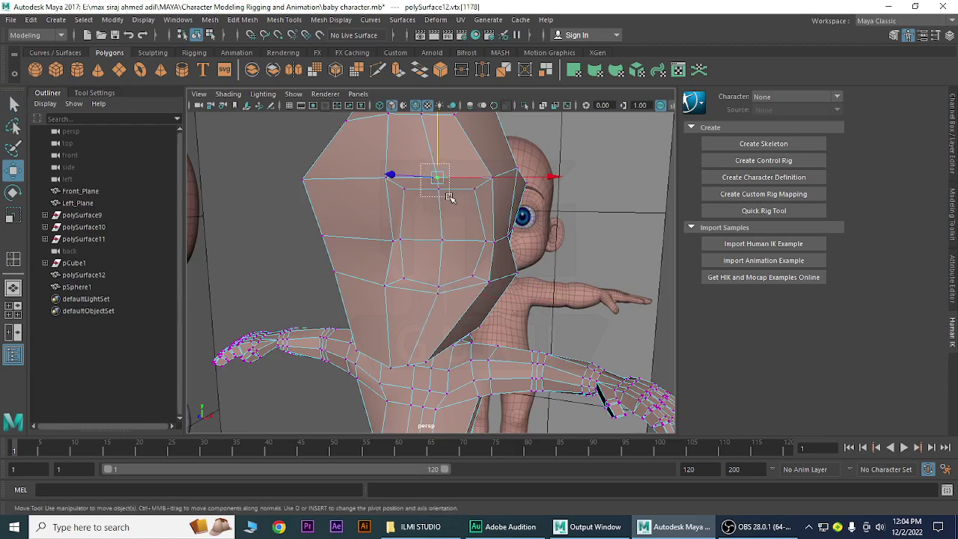
{"action": "left_click_drag", "start_coordinate": [422, 165], "coordinate": [448, 192]}
{"action": "left_click_drag", "start_coordinate": [438, 142], "coordinate": [439, 137]}
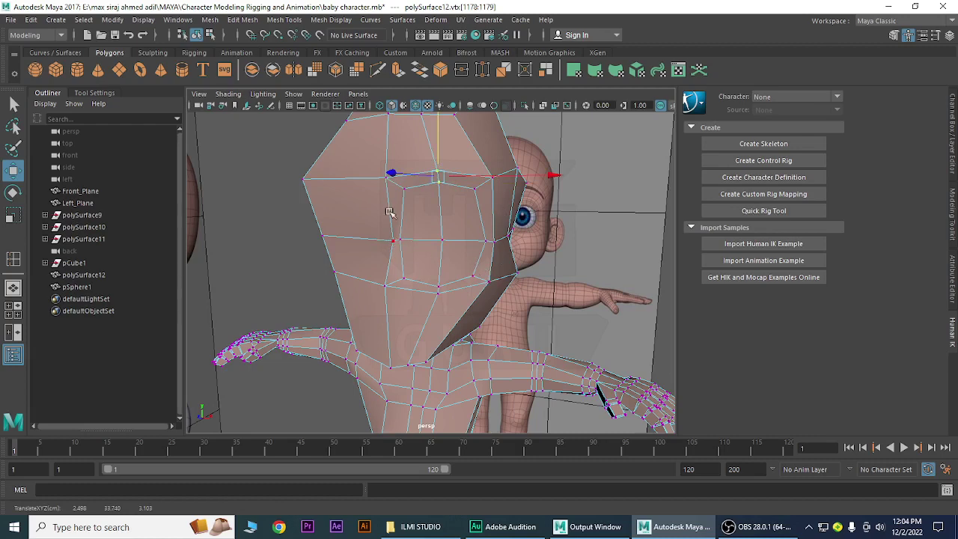
{"action": "left_click_drag", "start_coordinate": [449, 311], "coordinate": [484, 313], "text": "alt"}
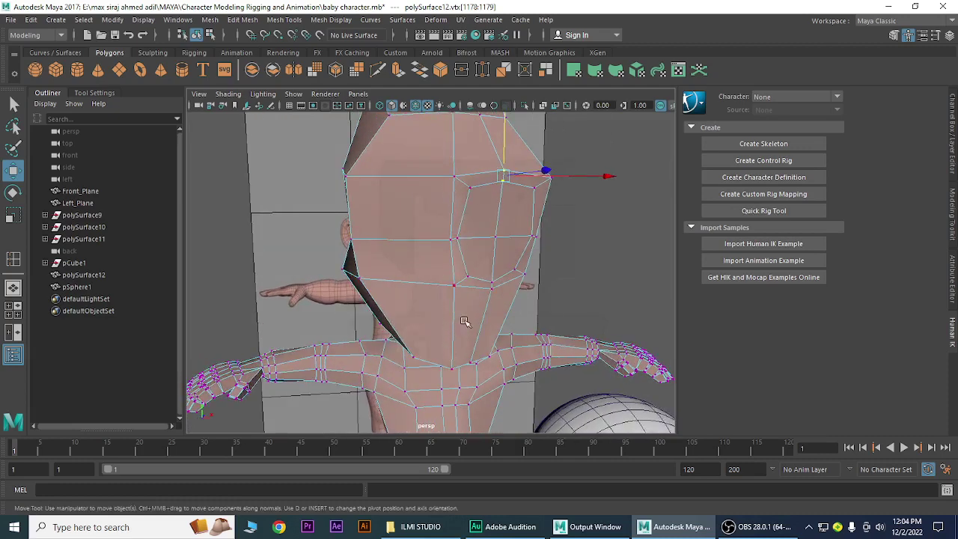
{"action": "mouse_move", "coordinate": [482, 313]}
{"action": "left_mouse_down", "text": "alt"}
{"action": "mouse_move", "coordinate": [460, 276]}
{"action": "mouse_move", "coordinate": [417, 285]}
{"action": "mouse_move", "coordinate": [420, 278]}
{"action": "left_mouse_up", "text": "alt"}
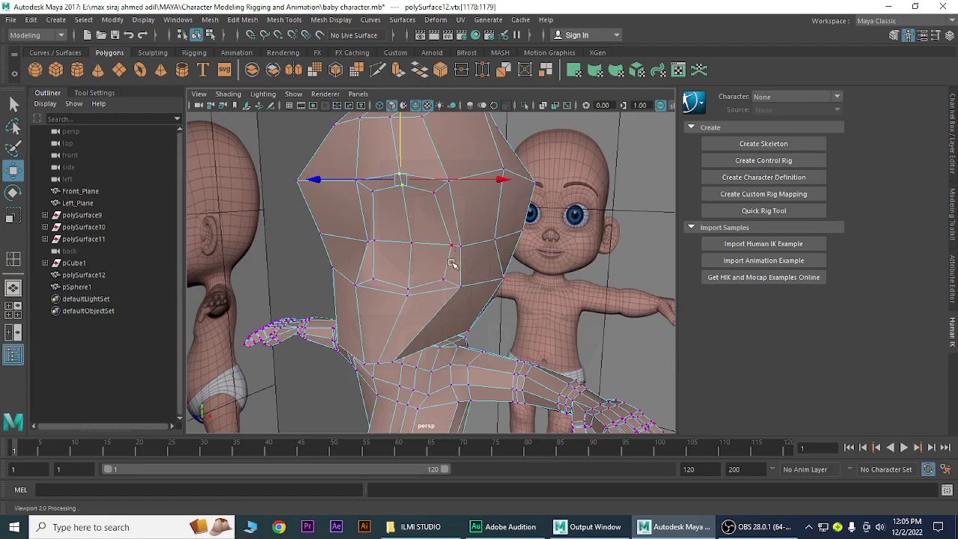
{"action": "key", "text": "3"}
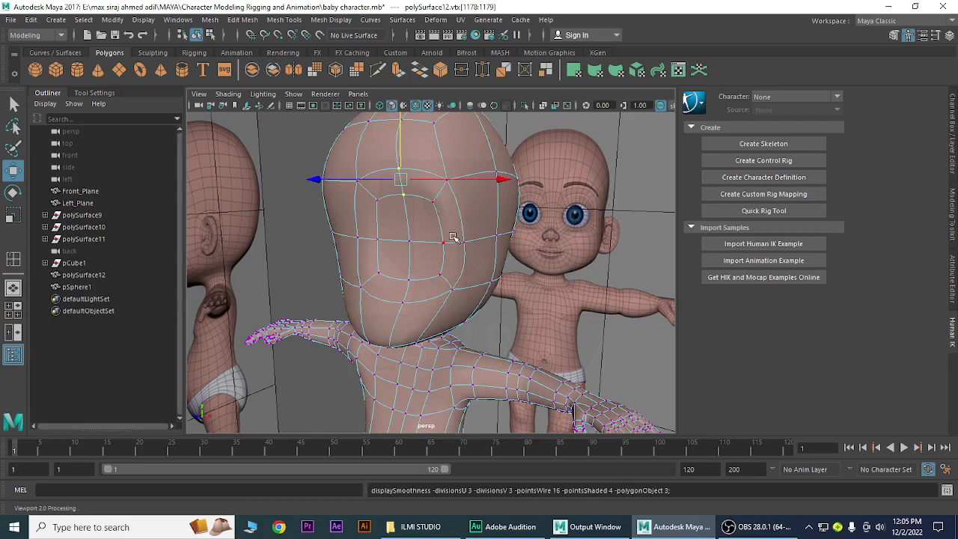
Return to the low-poly cage and select the faces over the eye area.
{"action": "key", "text": "1"}
{"action": "right_click", "coordinate": [418, 238]}
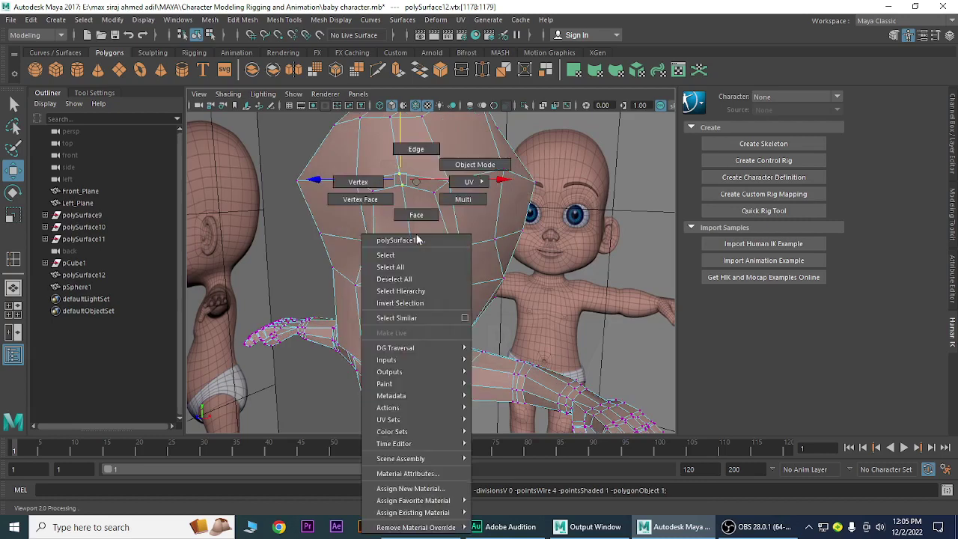
{"action": "left_click", "coordinate": [416, 215]}
{"action": "left_click", "coordinate": [425, 225]}
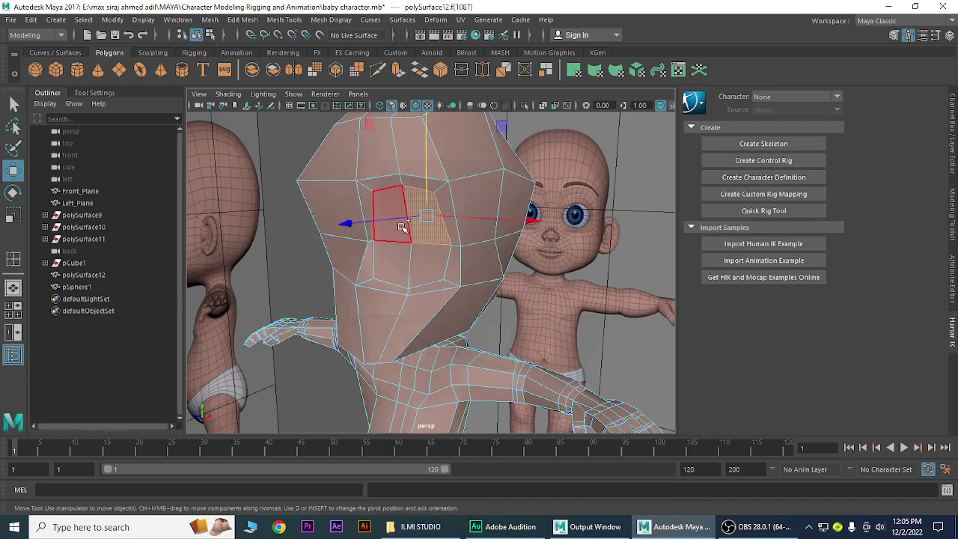
{"action": "left_click", "coordinate": [397, 228], "text": "shift"}
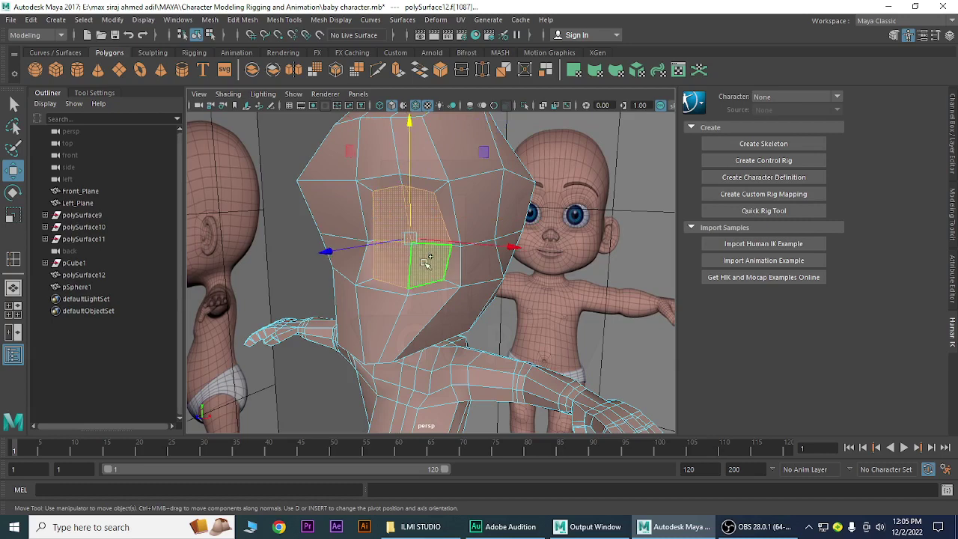
View the head straight from the front with X-Ray on, centred over the reference.
{"action": "key", "text": "space"}
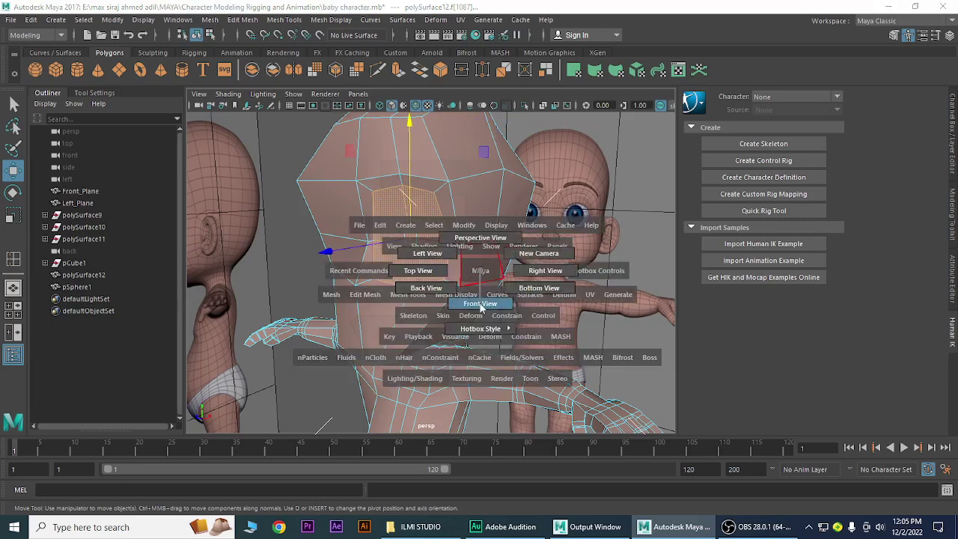
{"action": "left_click_drag", "start_coordinate": [481, 274], "coordinate": [472, 303]}
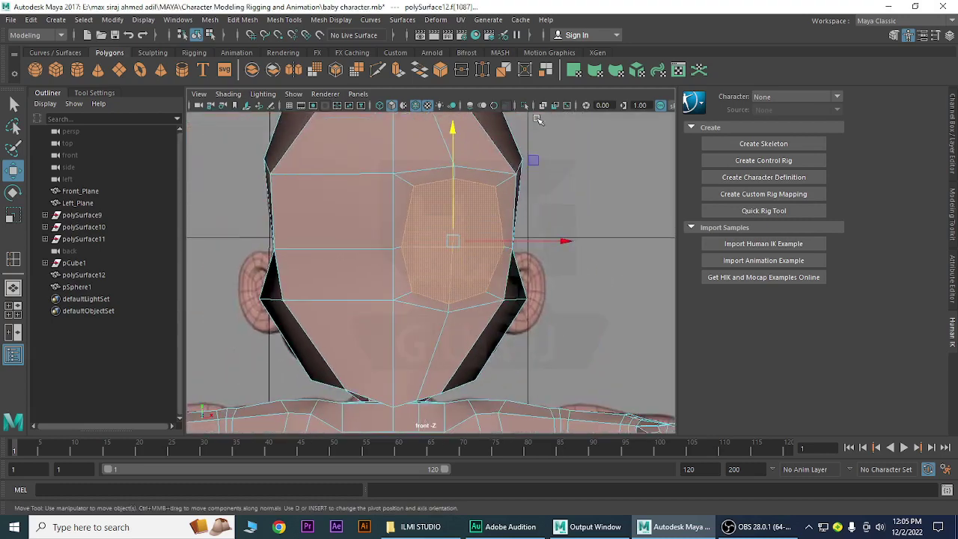
{"action": "left_click", "coordinate": [545, 109]}
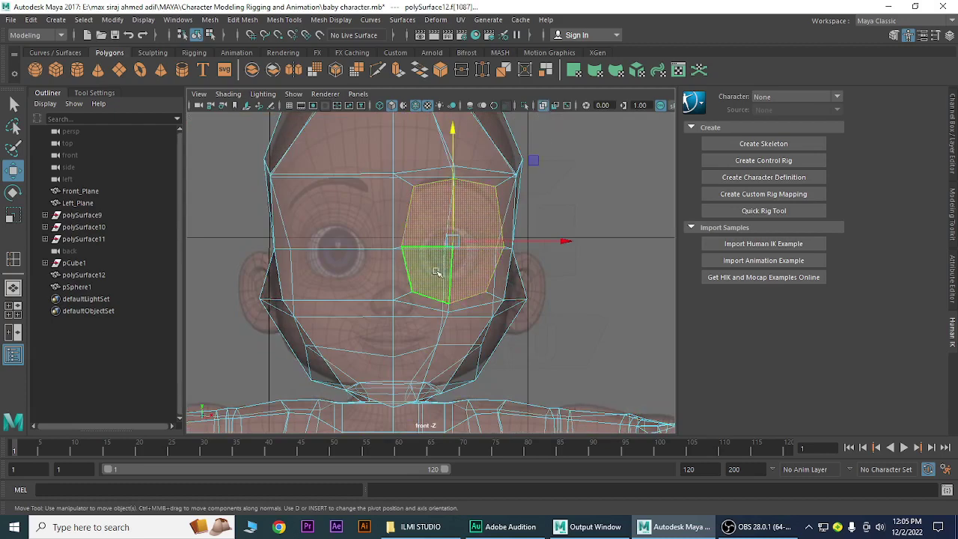
{"action": "scroll", "coordinate": [571, 317], "scroll_direction": "up", "scroll_amount": 1}
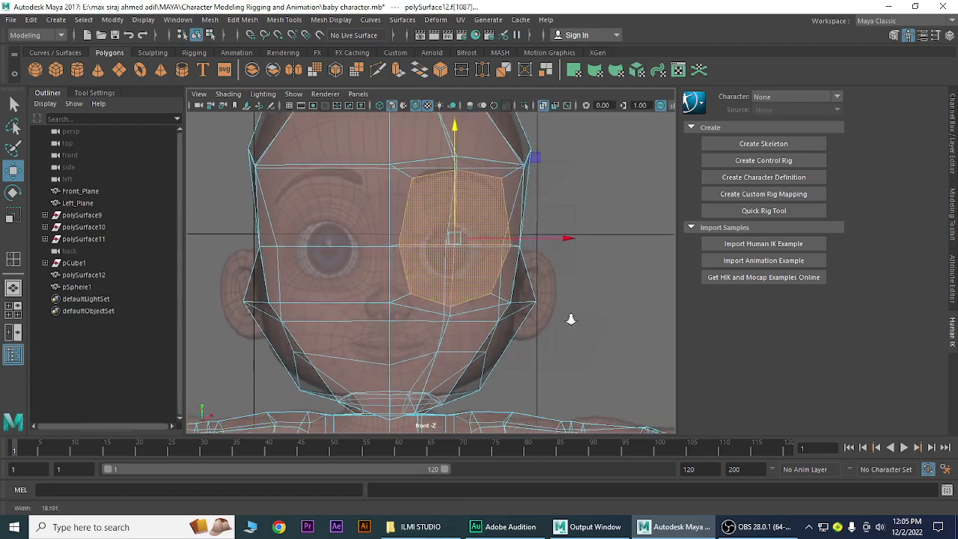
{"action": "scroll", "coordinate": [580, 328], "scroll_direction": "up", "scroll_amount": 1}
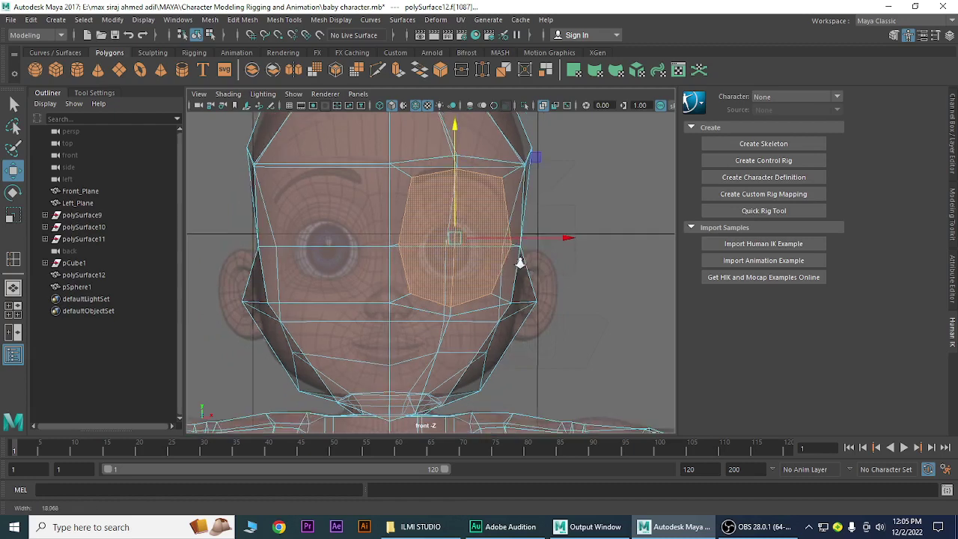
{"action": "mouse_move", "coordinate": [533, 267]}
{"action": "middle_mouse_down", "text": "alt"}
{"action": "mouse_move", "coordinate": [519, 268]}
{"action": "mouse_move", "coordinate": [537, 298]}
{"action": "middle_mouse_up", "text": "alt"}
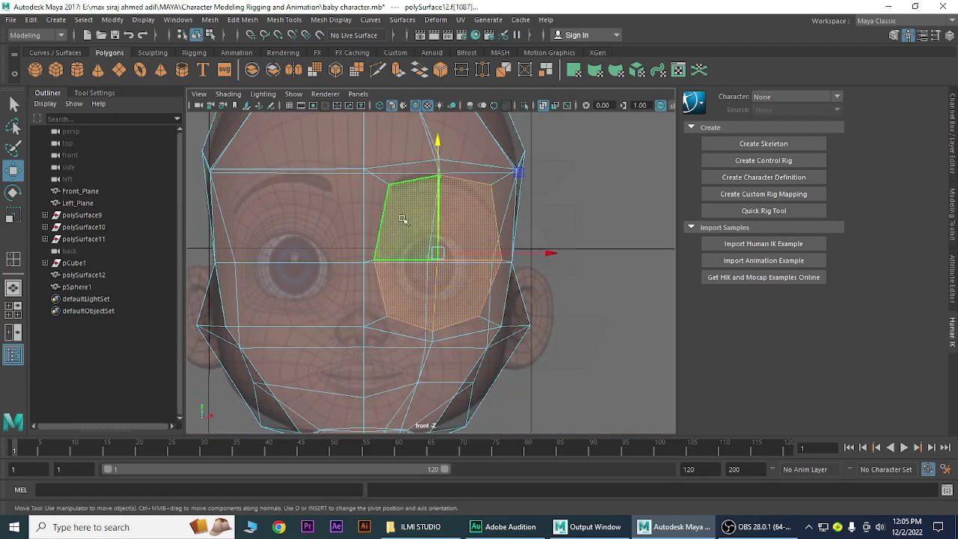
Extrude the eye-area faces and scale the extrusion inward to about 0.5.
{"action": "left_click", "coordinate": [397, 71]}
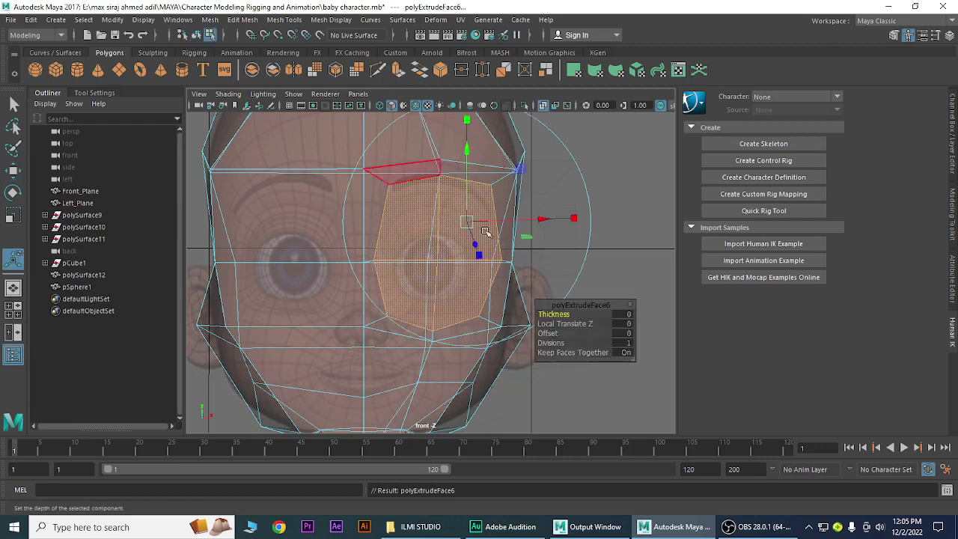
{"action": "left_click", "coordinate": [576, 218]}
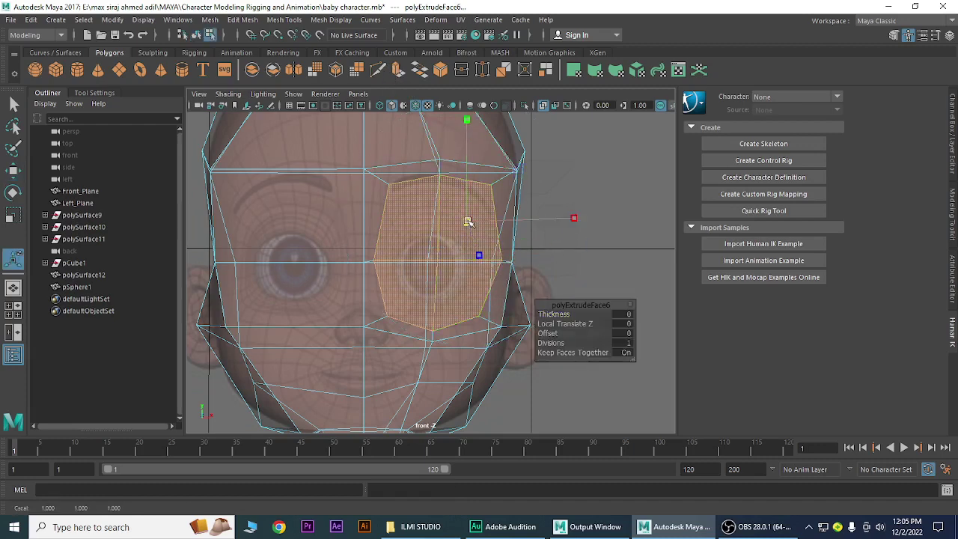
{"action": "left_click_drag", "start_coordinate": [468, 222], "coordinate": [449, 242]}
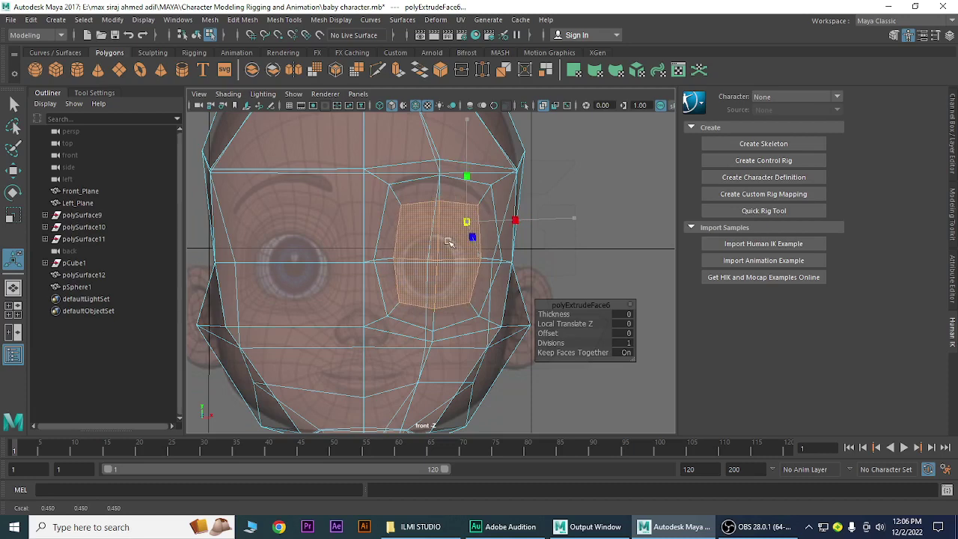
{"action": "left_click", "coordinate": [472, 238]}
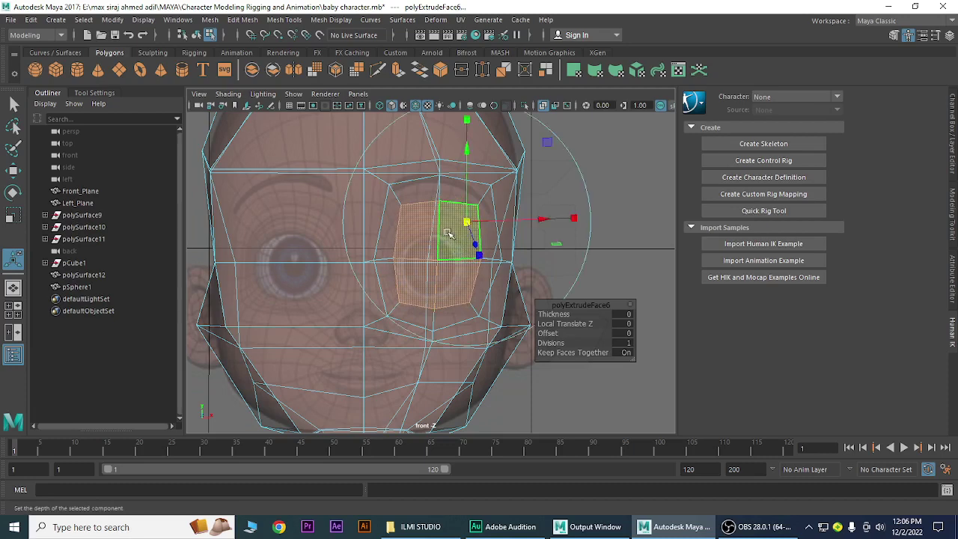
{"action": "right_click_drag", "start_coordinate": [448, 234], "coordinate": [385, 187]}
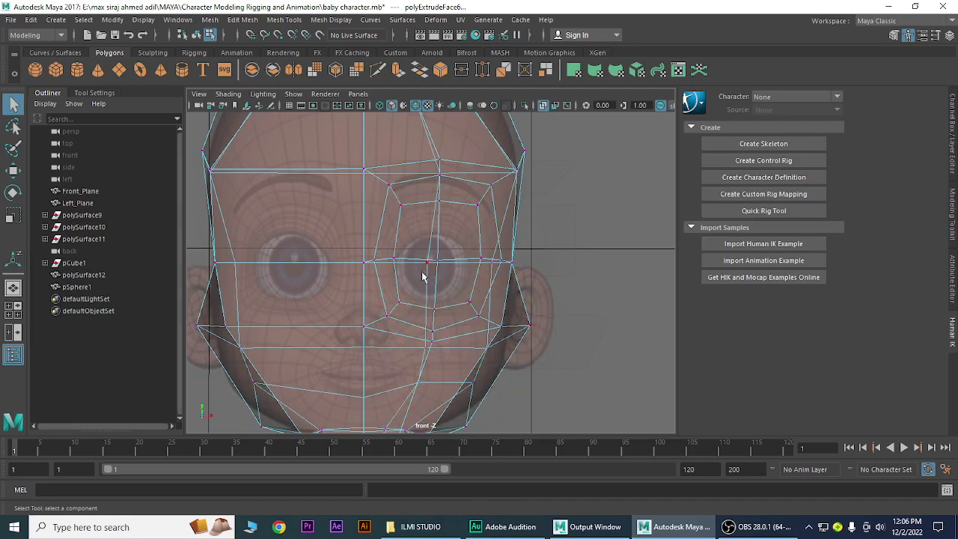
Turn off X-Ray and move the socket loop's left and right-corner vertices to round it.
{"action": "key", "text": "space"}
{"action": "left_click", "coordinate": [545, 106]}
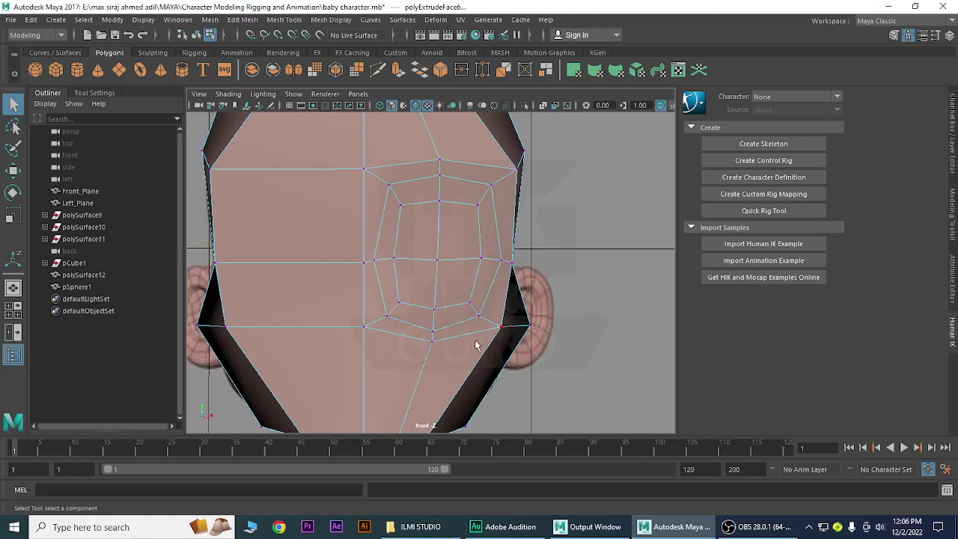
{"action": "left_click", "coordinate": [395, 262]}
{"action": "key", "text": "w"}
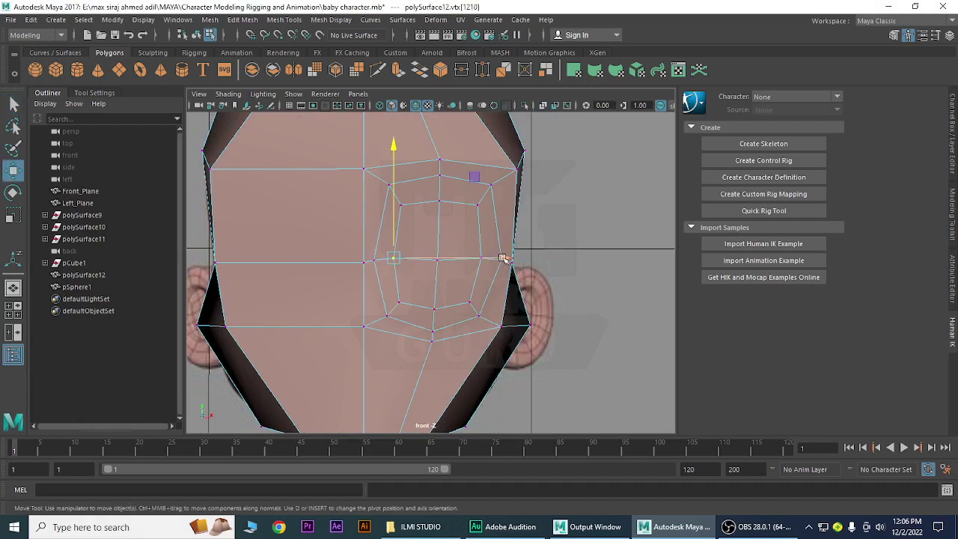
{"action": "left_click_drag", "start_coordinate": [503, 258], "coordinate": [496, 264]}
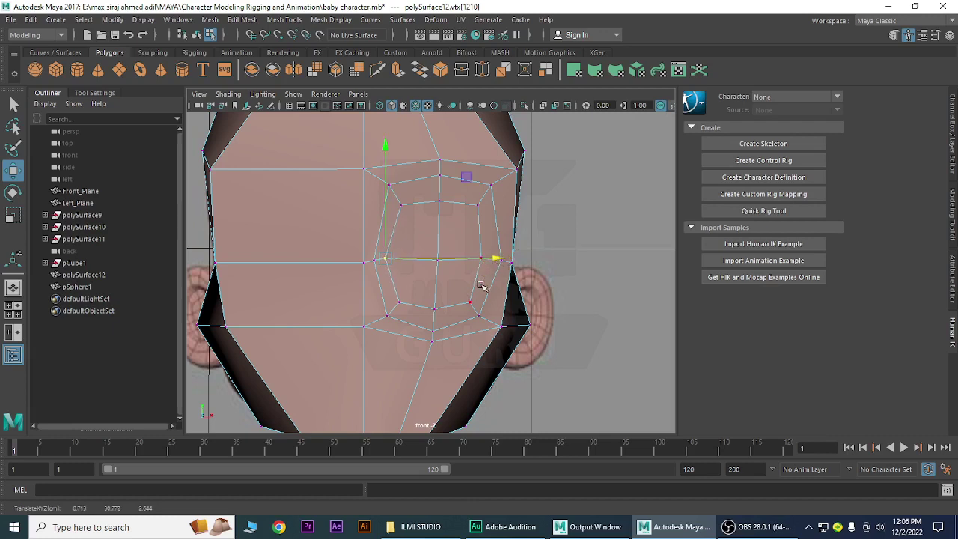
{"action": "left_click", "coordinate": [479, 261]}
{"action": "left_click", "coordinate": [481, 259]}
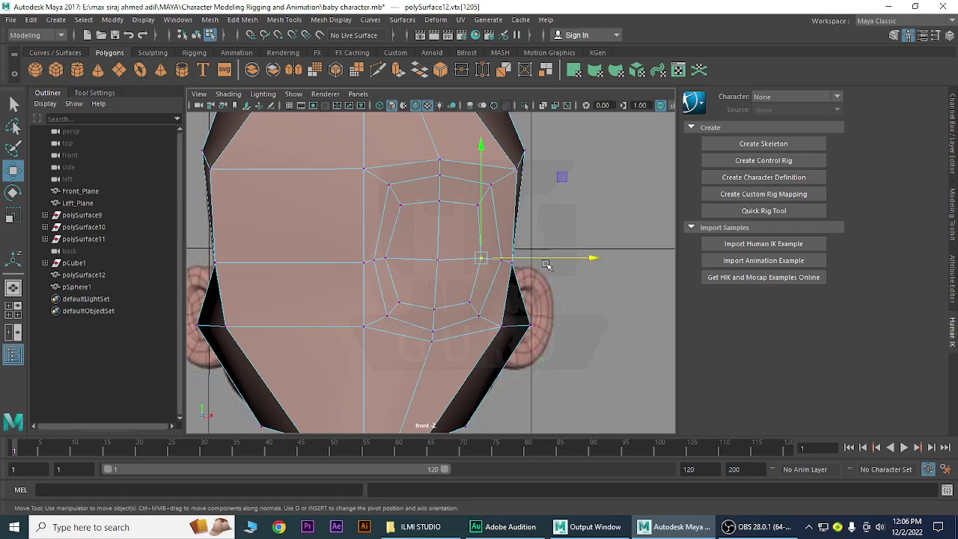
{"action": "left_click_drag", "start_coordinate": [548, 260], "coordinate": [556, 258]}
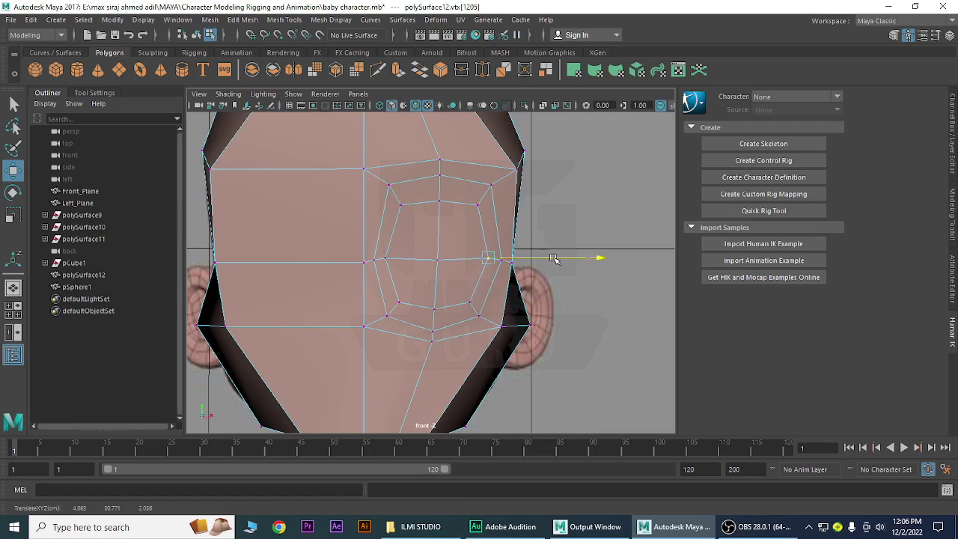
Lower the bottom socket vertex slightly and lift the top socket vertex slightly.
{"action": "left_click", "coordinate": [434, 310]}
{"action": "left_click_drag", "start_coordinate": [435, 228], "coordinate": [435, 236]}
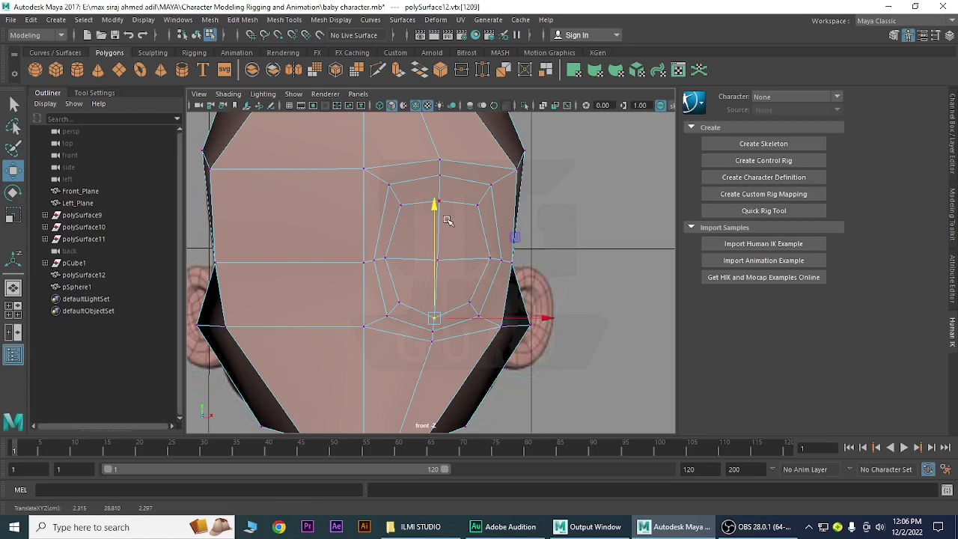
{"action": "left_click", "coordinate": [498, 198]}
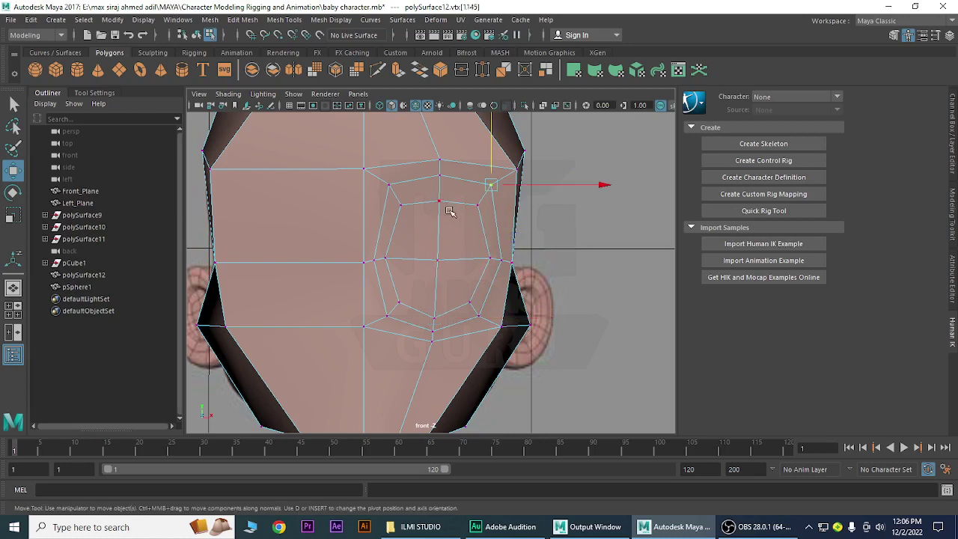
{"action": "left_click", "coordinate": [439, 202]}
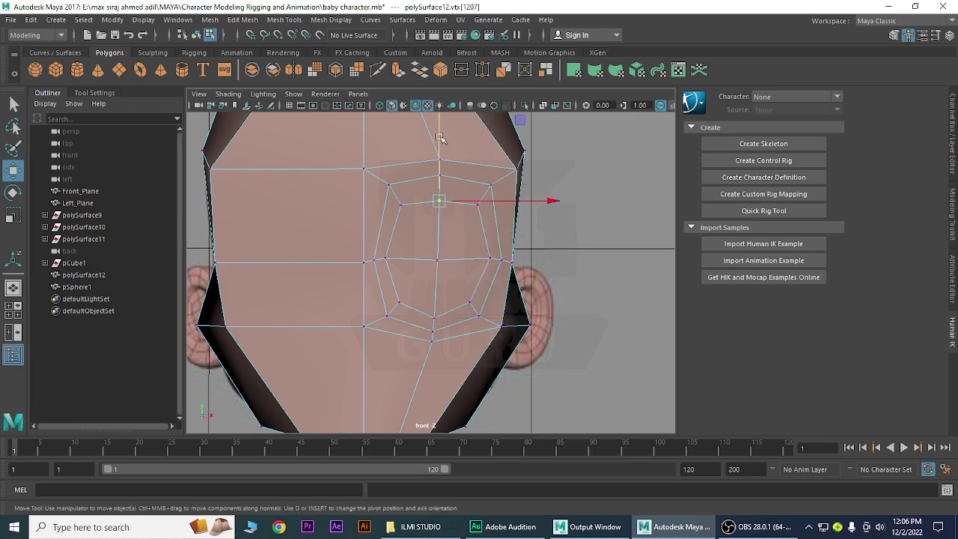
{"action": "left_click_drag", "start_coordinate": [440, 140], "coordinate": [441, 131]}
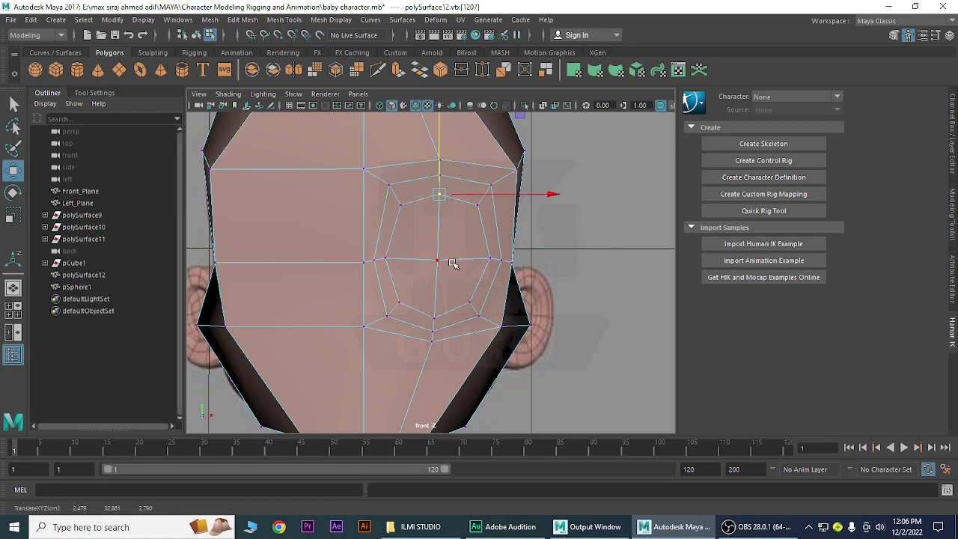
{"action": "right_click_drag", "start_coordinate": [457, 249], "coordinate": [475, 215]}
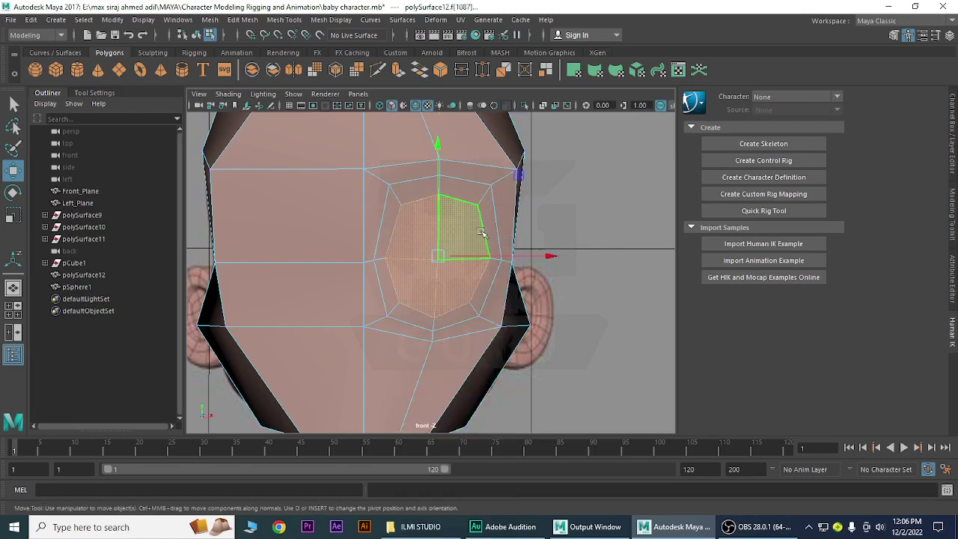
In a wireframe side view, nudge the eye-socket faces slightly in depth, then return to perspective.
{"action": "key", "text": "space"}
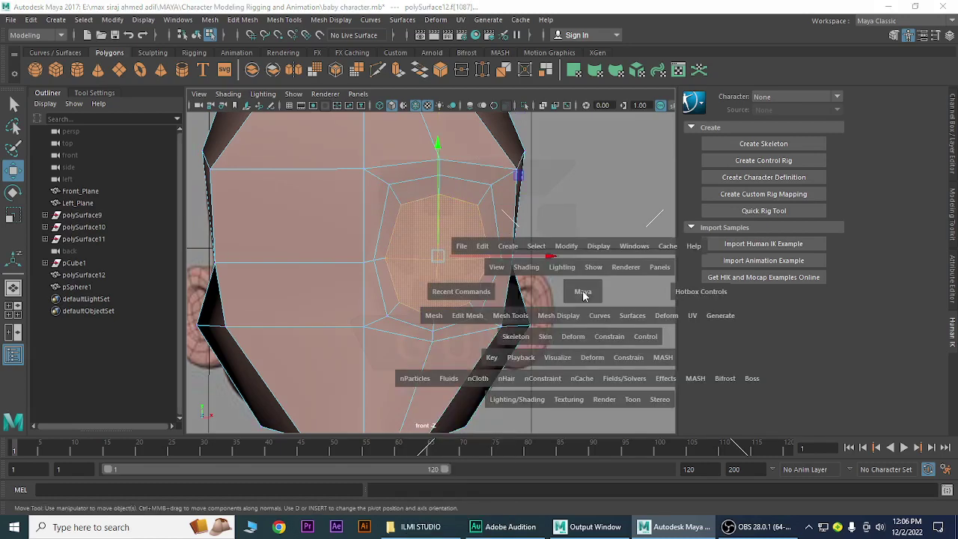
{"action": "mouse_move", "coordinate": [582, 291]}
{"action": "left_mouse_down"}
{"action": "mouse_move", "coordinate": [596, 298]}
{"action": "mouse_move", "coordinate": [530, 275]}
{"action": "left_mouse_up"}
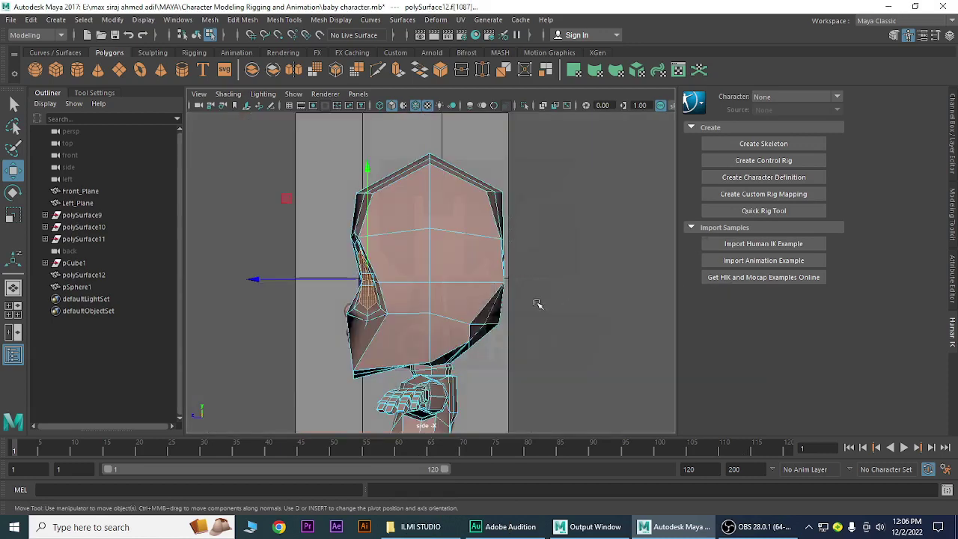
{"action": "middle_click_drag", "start_coordinate": [417, 319], "coordinate": [517, 297], "text": "alt"}
{"action": "scroll", "coordinate": [467, 327], "scroll_direction": "up", "scroll_amount": 1}
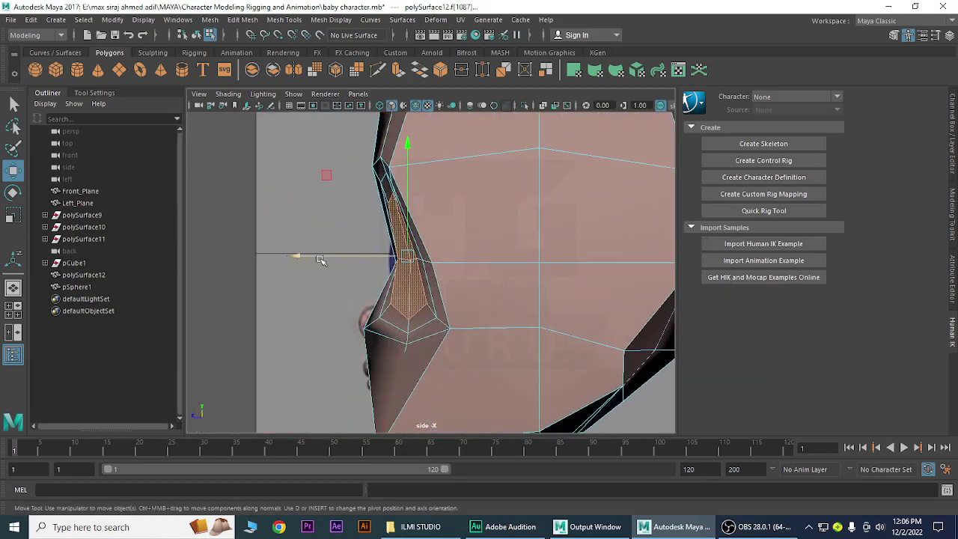
{"action": "key", "text": "4"}
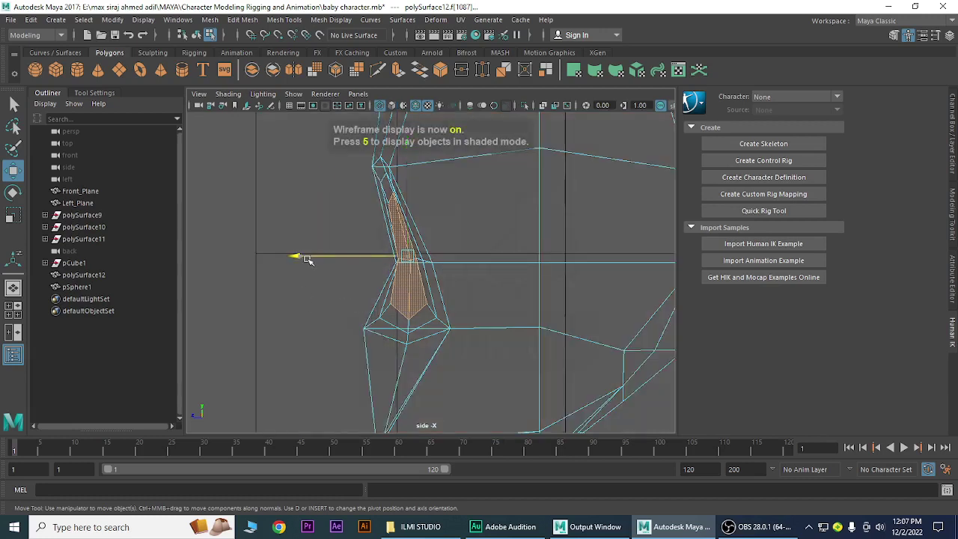
{"action": "left_click_drag", "start_coordinate": [307, 259], "coordinate": [314, 263]}
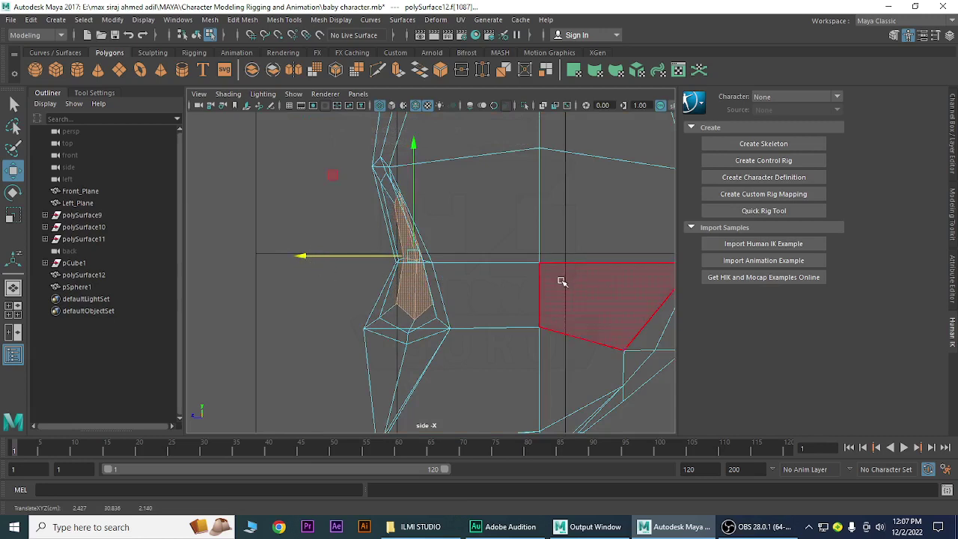
{"action": "key", "text": "6"}
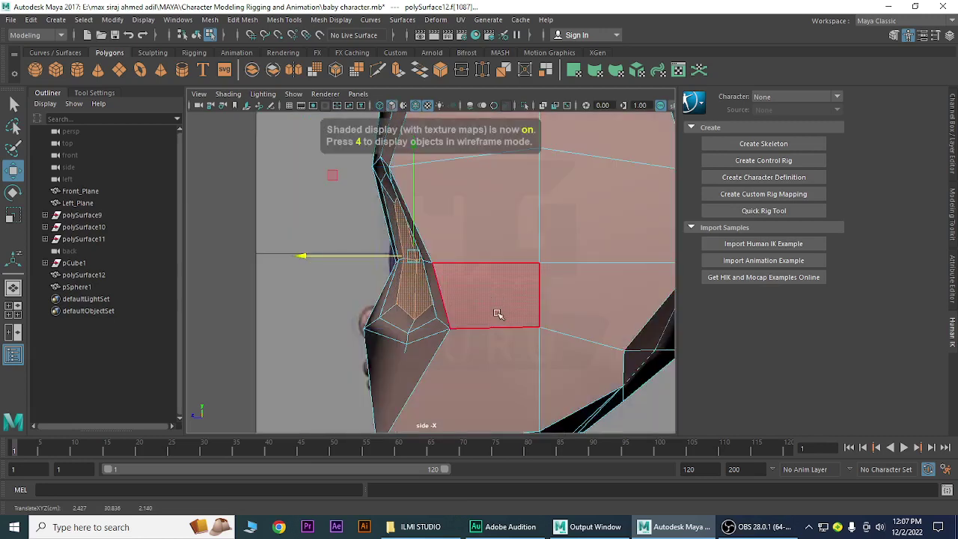
{"action": "key", "text": "space"}
{"action": "mouse_move", "coordinate": [488, 310]}
{"action": "left_mouse_down"}
{"action": "mouse_move", "coordinate": [488, 279]}
{"action": "mouse_move", "coordinate": [496, 332]}
{"action": "mouse_move", "coordinate": [461, 294]}
{"action": "left_mouse_up"}
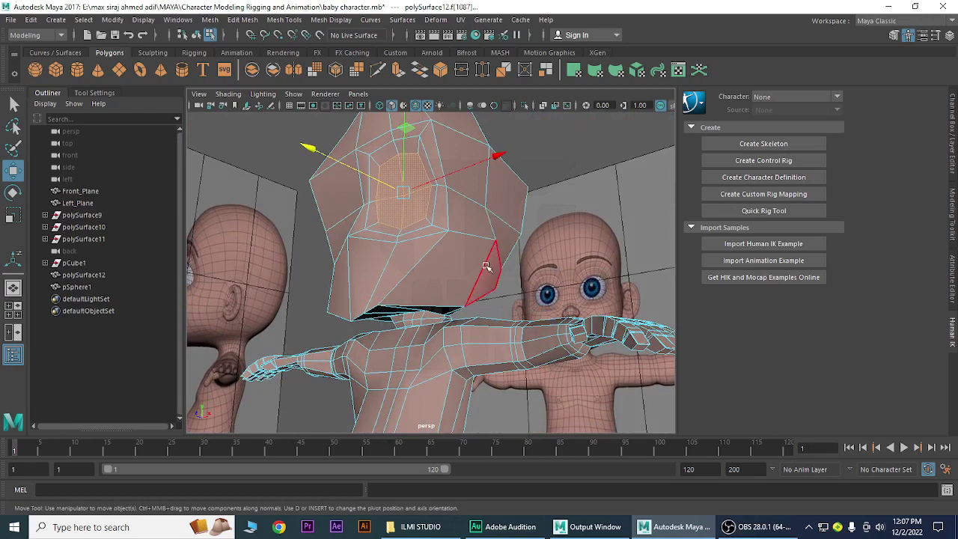
Show the head smoothed and orbit to a more frontal angle.
{"action": "key", "text": "3"}
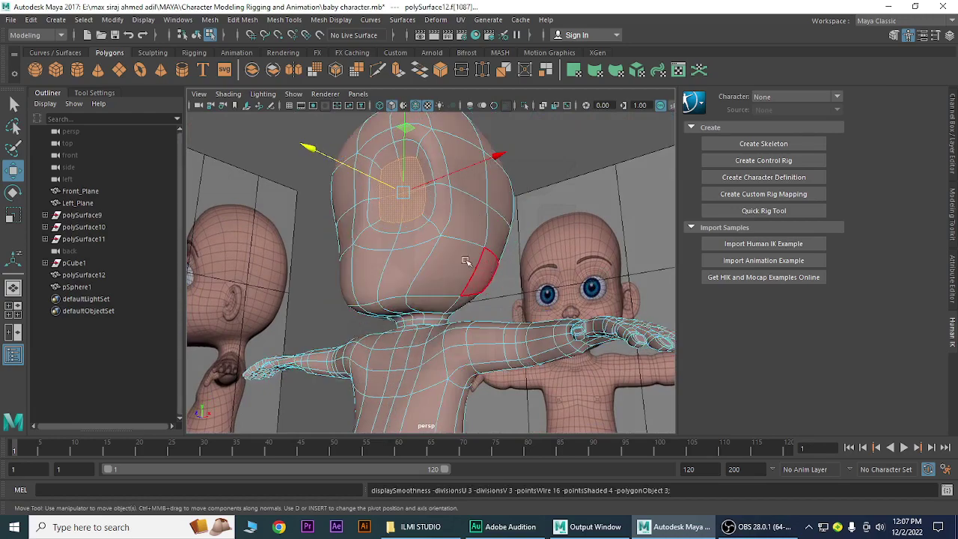
{"action": "mouse_move", "coordinate": [442, 309]}
{"action": "left_mouse_down", "text": "alt"}
{"action": "mouse_move", "coordinate": [428, 314]}
{"action": "mouse_move", "coordinate": [436, 333]}
{"action": "mouse_move", "coordinate": [429, 327]}
{"action": "mouse_move", "coordinate": [454, 298]}
{"action": "left_mouse_up", "text": "alt"}
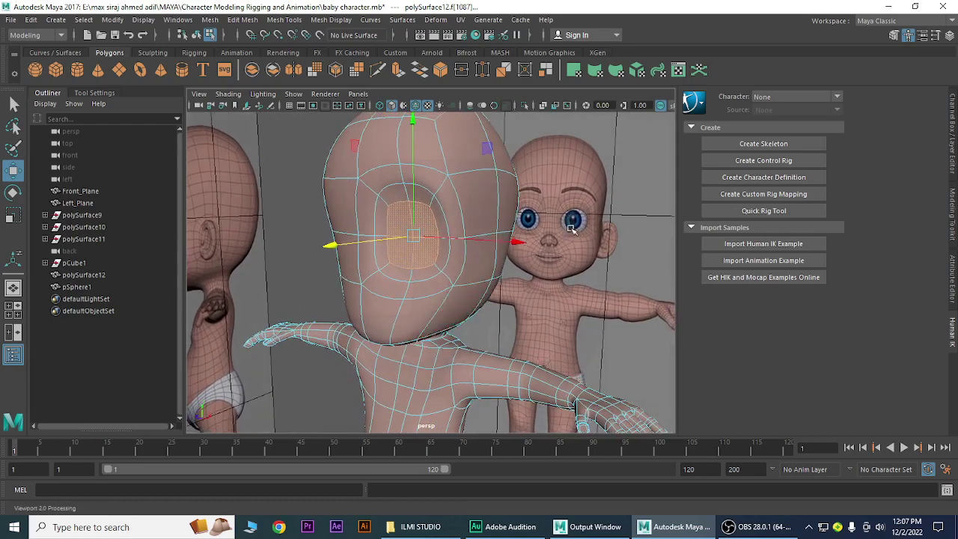
View the head from the front with X-Ray on, zoomed in on the eye area.
{"action": "key", "text": "space"}
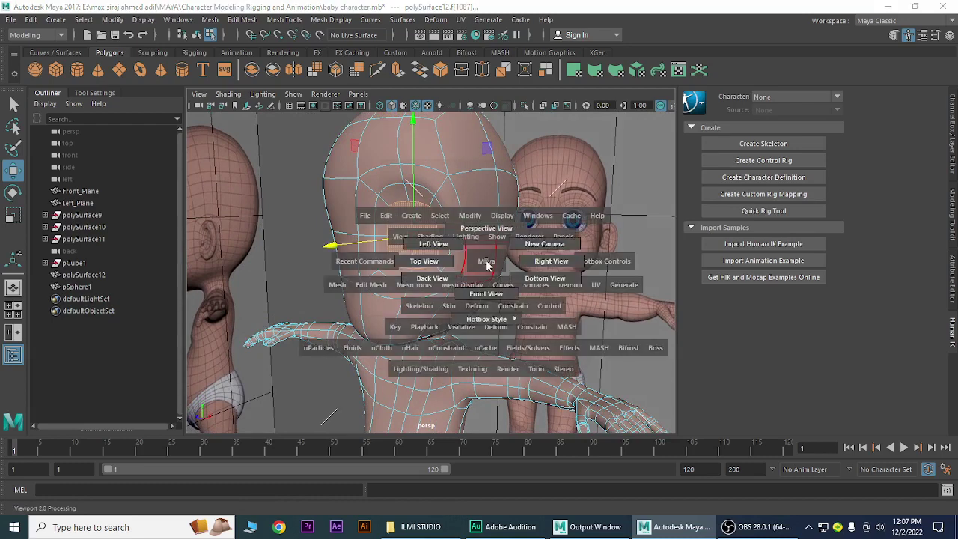
{"action": "left_click_drag", "start_coordinate": [492, 273], "coordinate": [497, 299]}
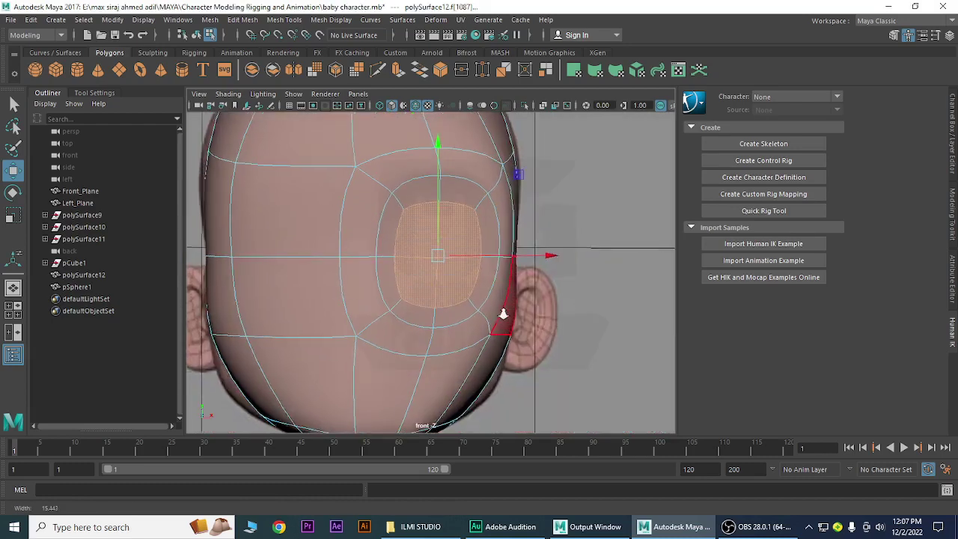
{"action": "left_click", "coordinate": [543, 105]}
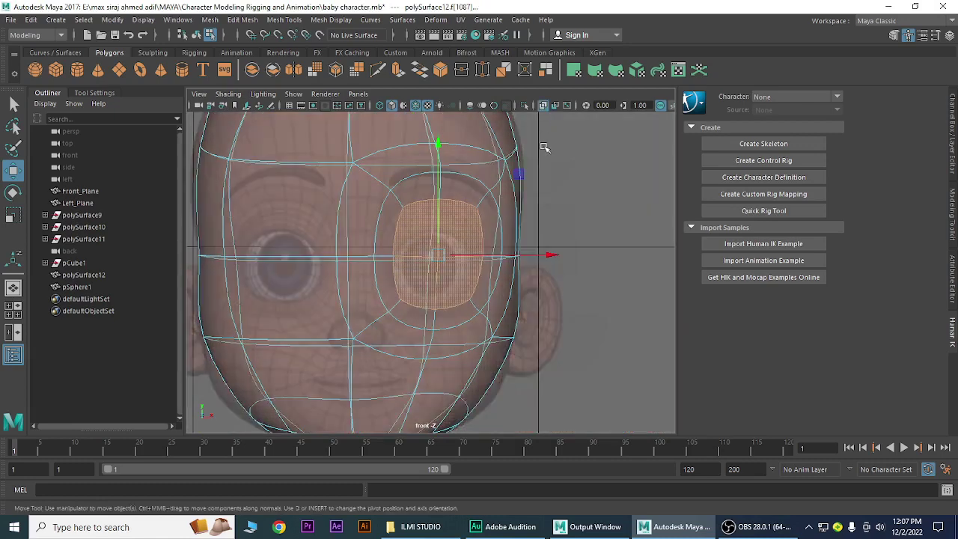
{"action": "scroll", "coordinate": [510, 302], "scroll_direction": "up", "scroll_amount": 2}
{"action": "middle_click_drag", "start_coordinate": [551, 329], "coordinate": [551, 292], "text": "alt"}
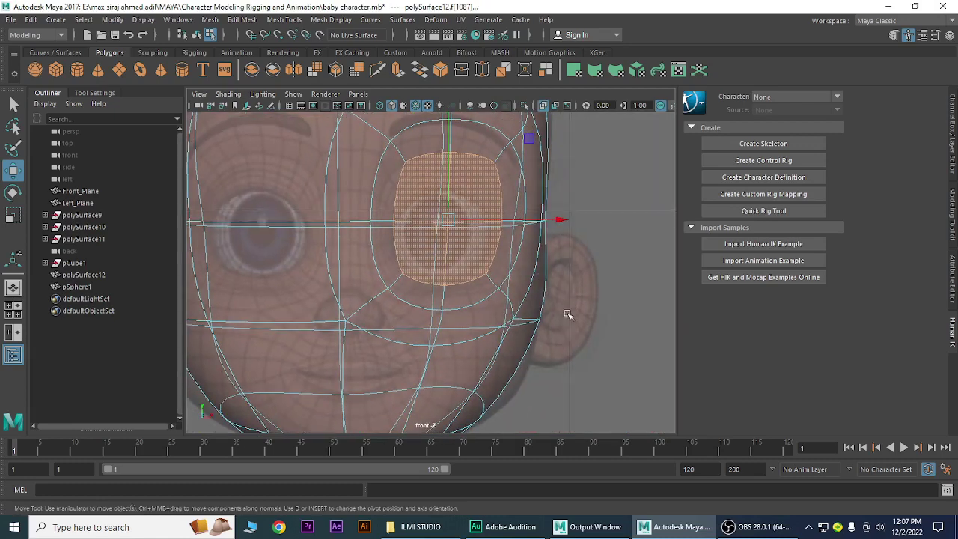
Scale the eye-socket faces to 1.022 in X and move them slightly down.
{"action": "key", "text": "r"}
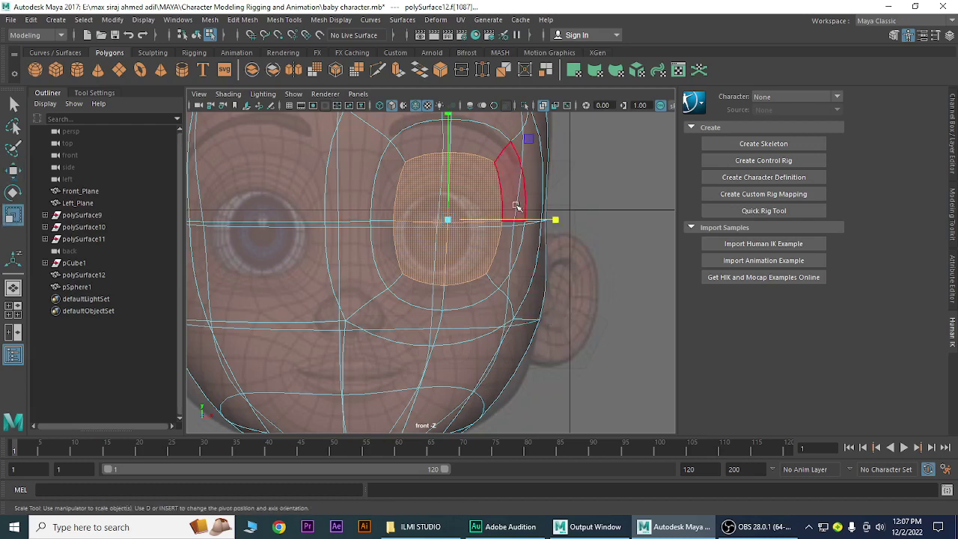
{"action": "left_click_drag", "start_coordinate": [557, 220], "coordinate": [570, 228]}
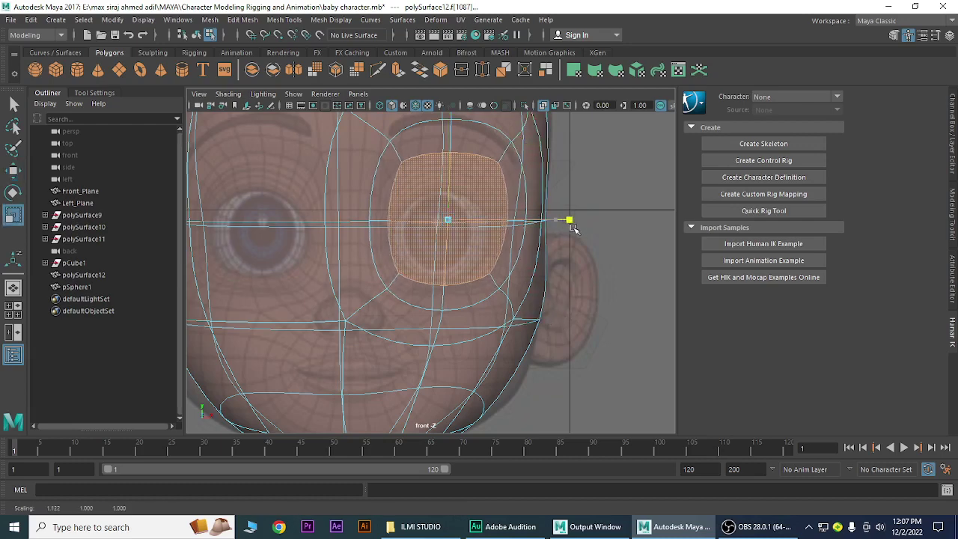
{"action": "key", "text": "w"}
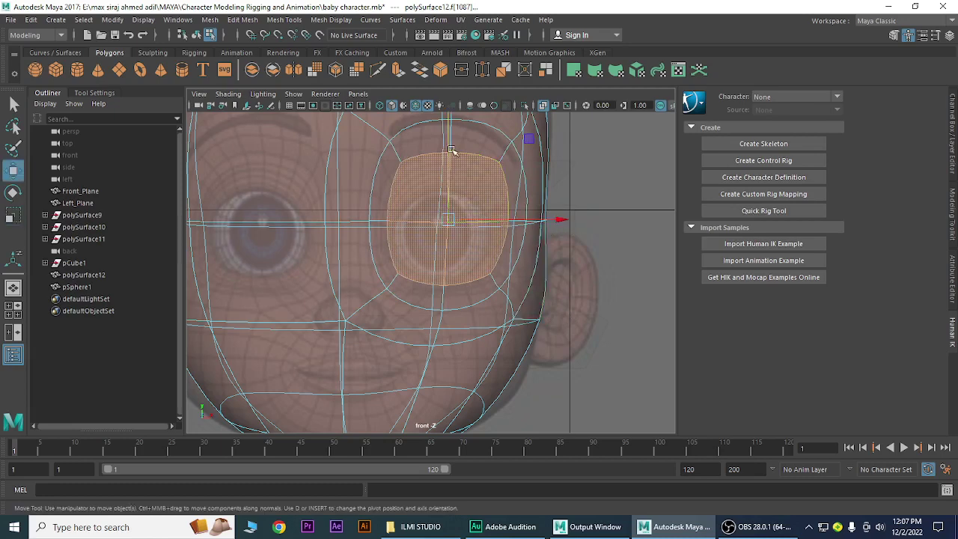
{"action": "left_click_drag", "start_coordinate": [449, 140], "coordinate": [447, 154]}
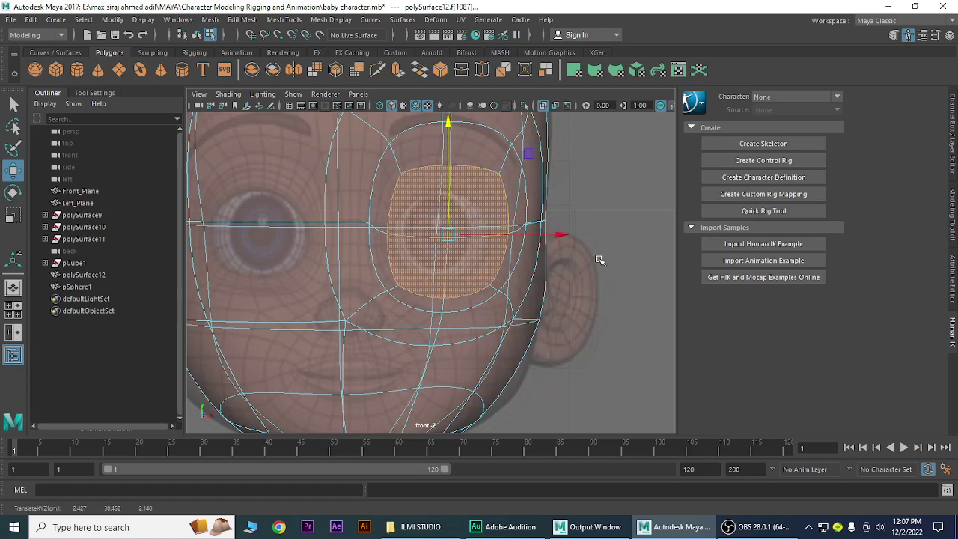
{"action": "key", "text": "1"}
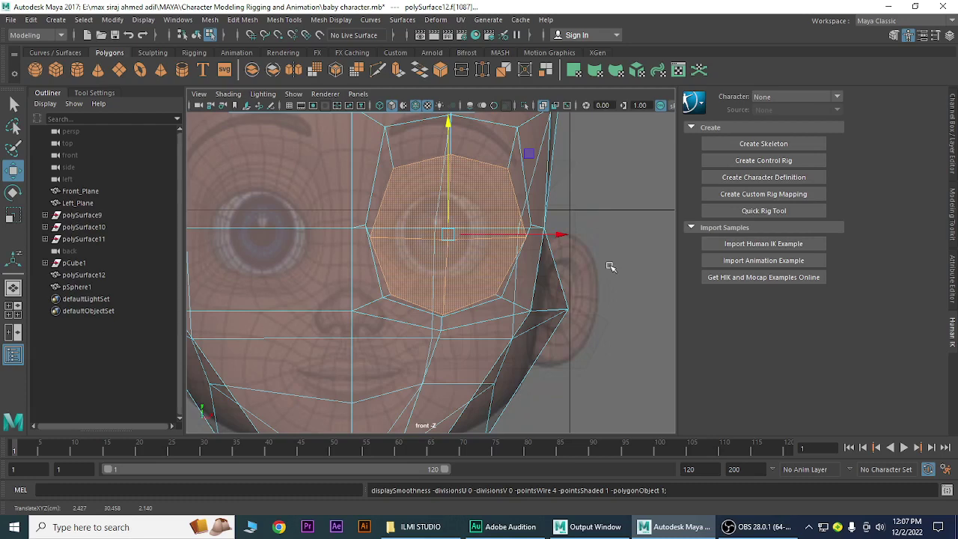
{"action": "key", "text": "3"}
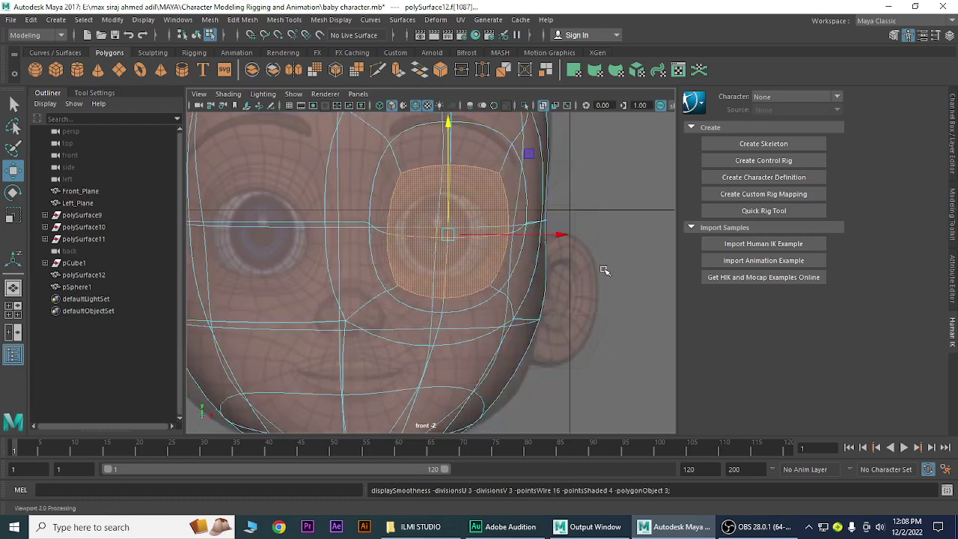
{"action": "key", "text": "1"}
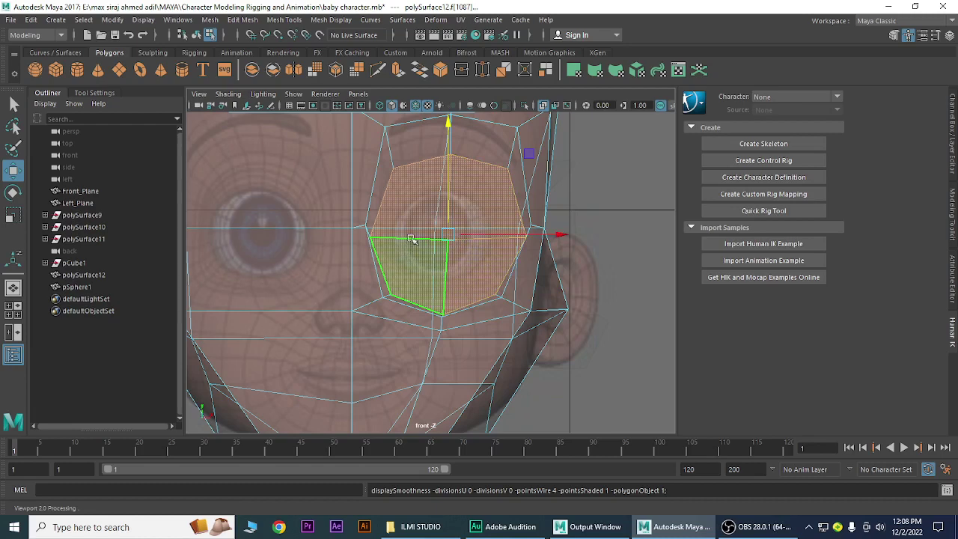
Add the upper-right face and extrude the eye-socket faces, scaling the loop inward to 0.717.
{"action": "left_click", "coordinate": [499, 223], "text": "shift"}
{"action": "left_click", "coordinate": [398, 69]}
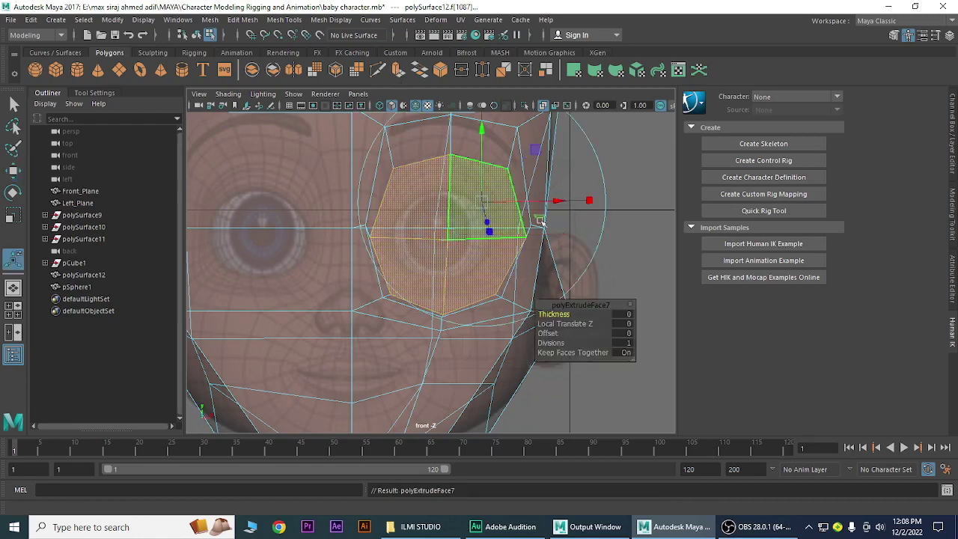
{"action": "left_click", "coordinate": [589, 200]}
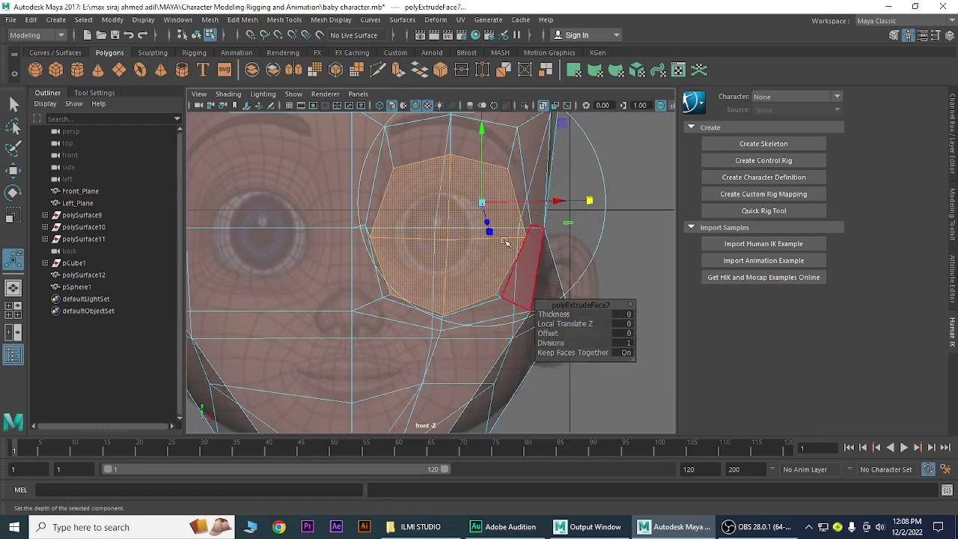
{"action": "left_click_drag", "start_coordinate": [483, 208], "coordinate": [472, 228]}
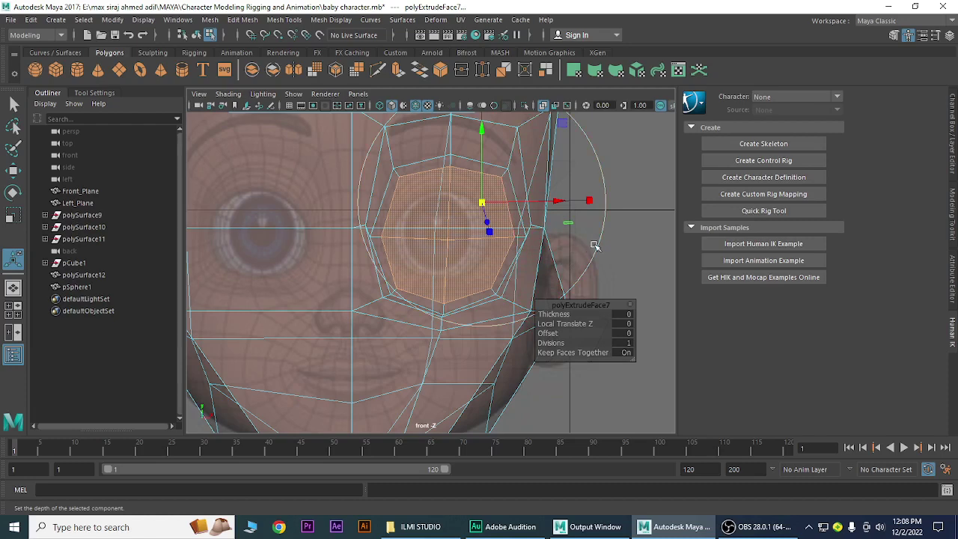
From the Right View, slightly adjust the extruded faces' local scale.
{"action": "key", "text": "space"}
{"action": "left_click_drag", "start_coordinate": [594, 245], "coordinate": [644, 244]}
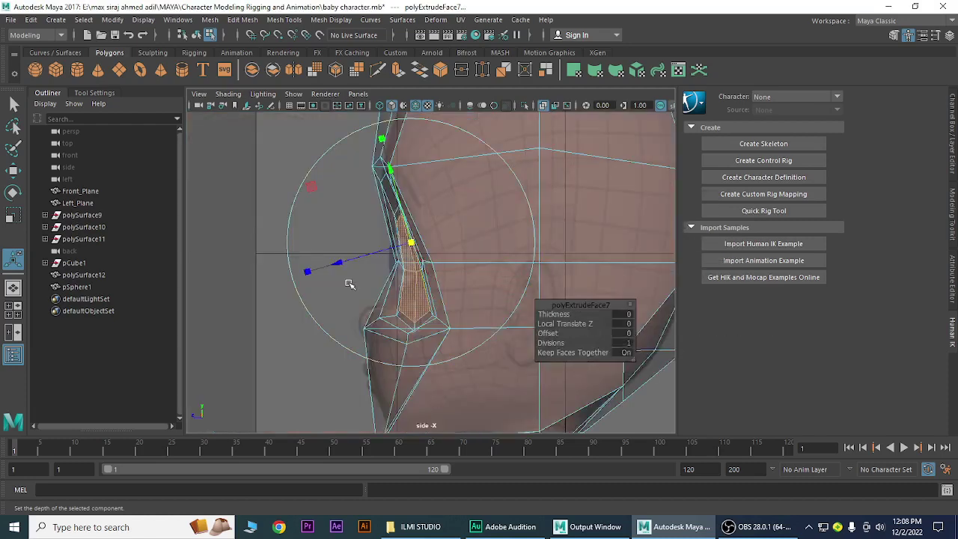
{"action": "left_click_drag", "start_coordinate": [311, 188], "coordinate": [305, 185]}
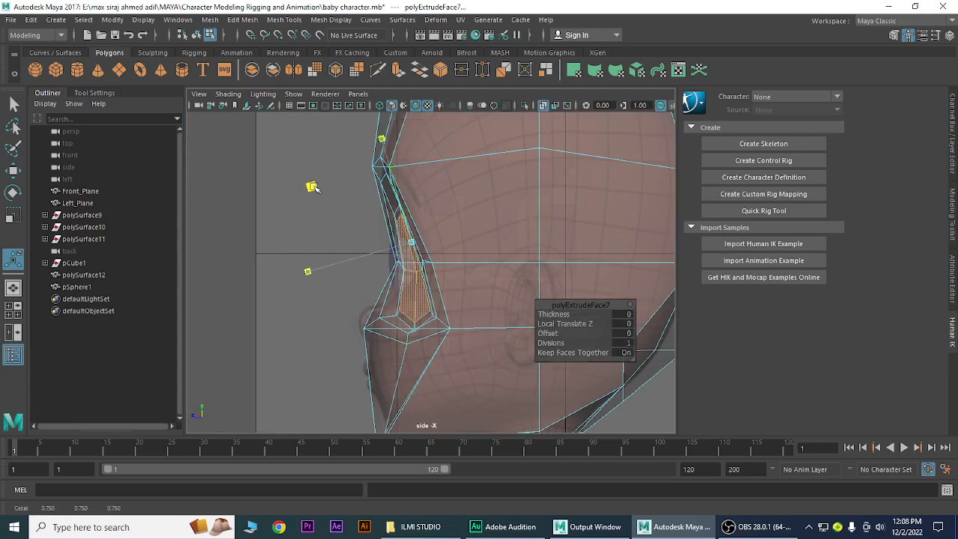
{"action": "left_click", "coordinate": [292, 176]}
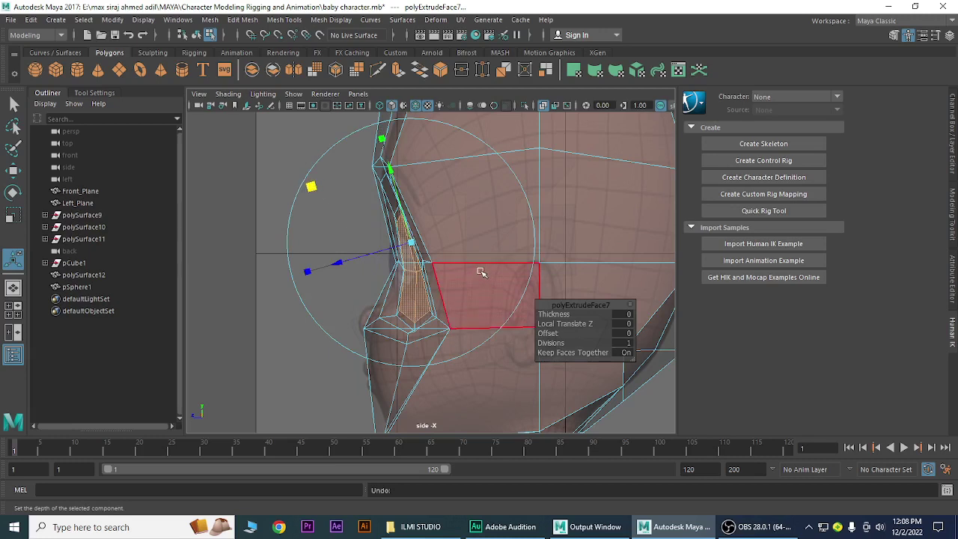
{"action": "key", "text": "q"}
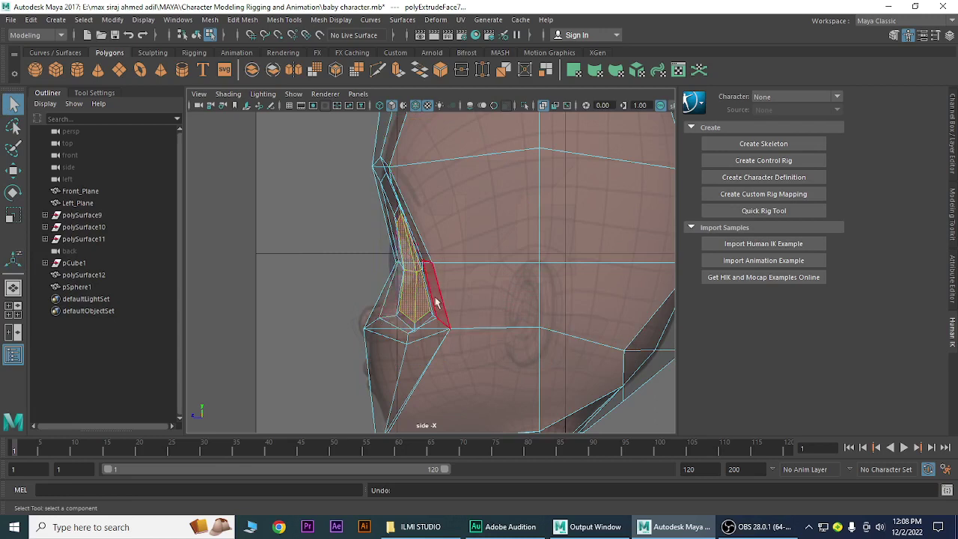
Push the eye-socket faces slightly from the side, then preview smoothed in perspective.
{"action": "key", "text": "w"}
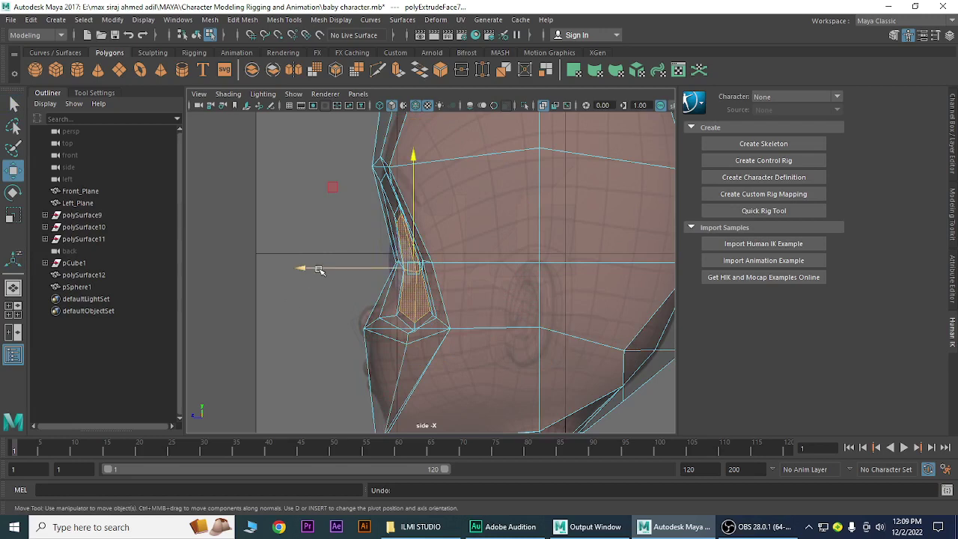
{"action": "left_click_drag", "start_coordinate": [320, 271], "coordinate": [313, 274]}
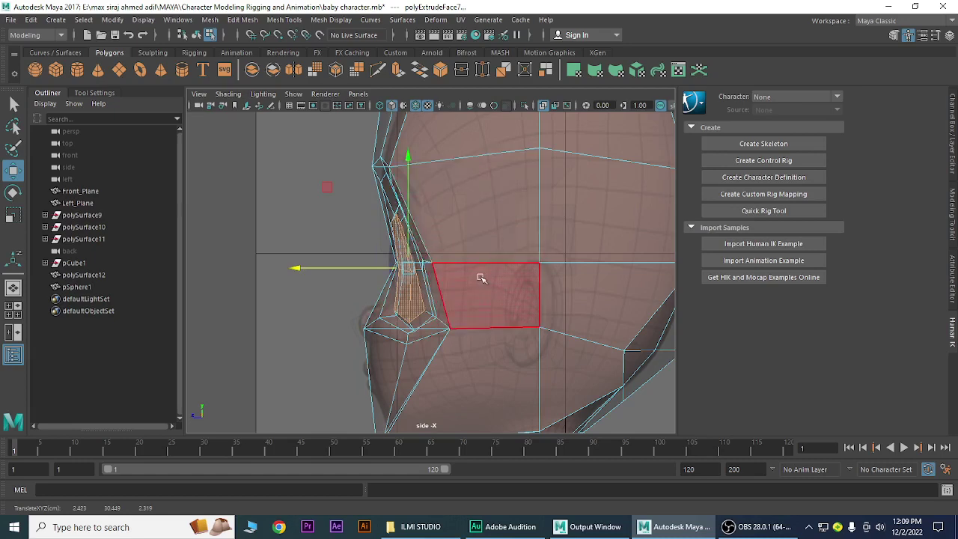
{"action": "key", "text": "3"}
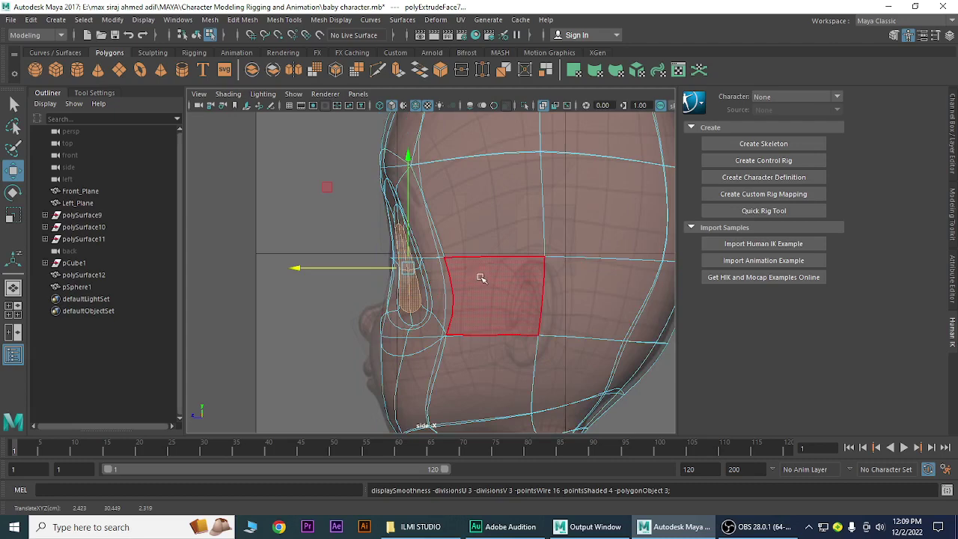
{"action": "key", "text": "space"}
{"action": "left_click_drag", "start_coordinate": [481, 278], "coordinate": [482, 248]}
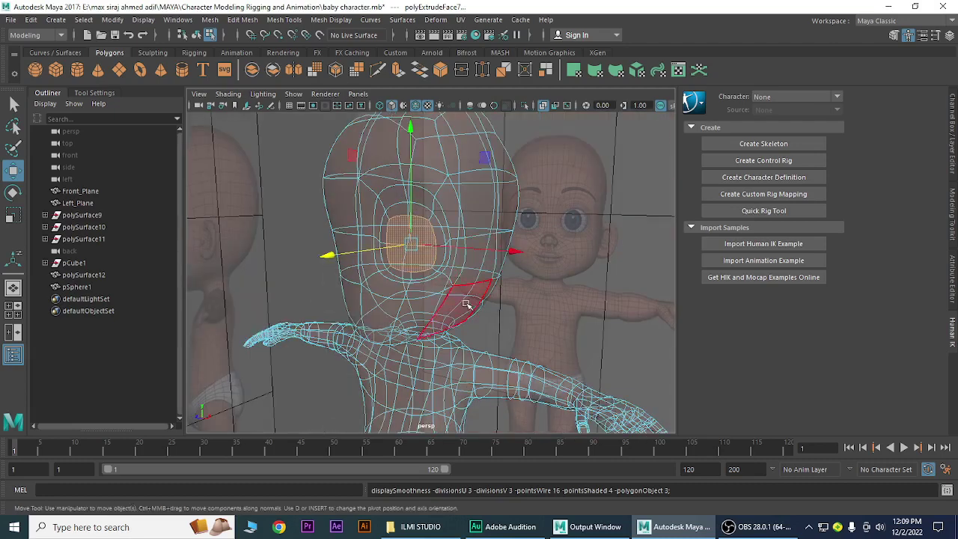
Turn off X-Ray, nudge the eye faces slightly along one axis, and show the front view.
{"action": "left_click", "coordinate": [544, 105]}
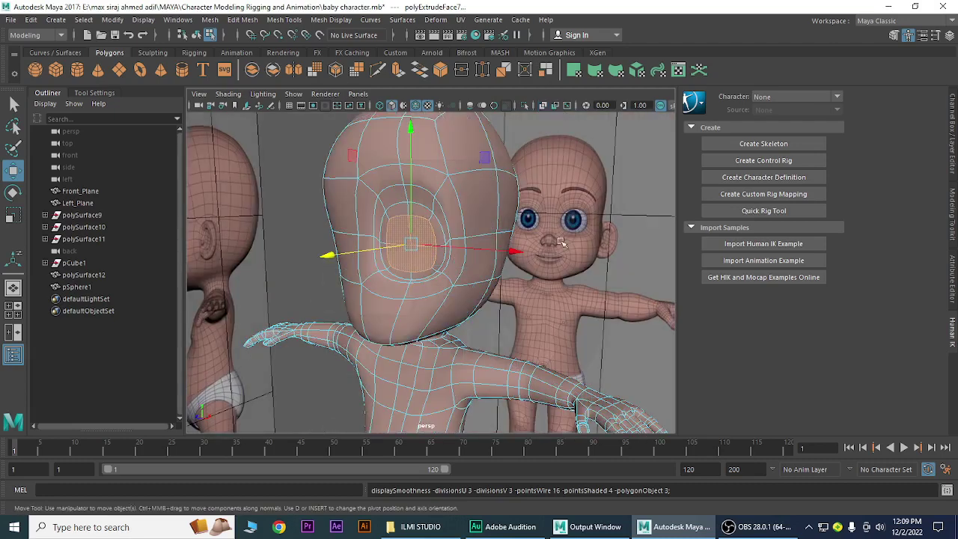
{"action": "mouse_move", "coordinate": [561, 242]}
{"action": "left_mouse_down", "text": "alt"}
{"action": "mouse_move", "coordinate": [450, 252]}
{"action": "mouse_move", "coordinate": [434, 265]}
{"action": "left_mouse_up", "text": "alt"}
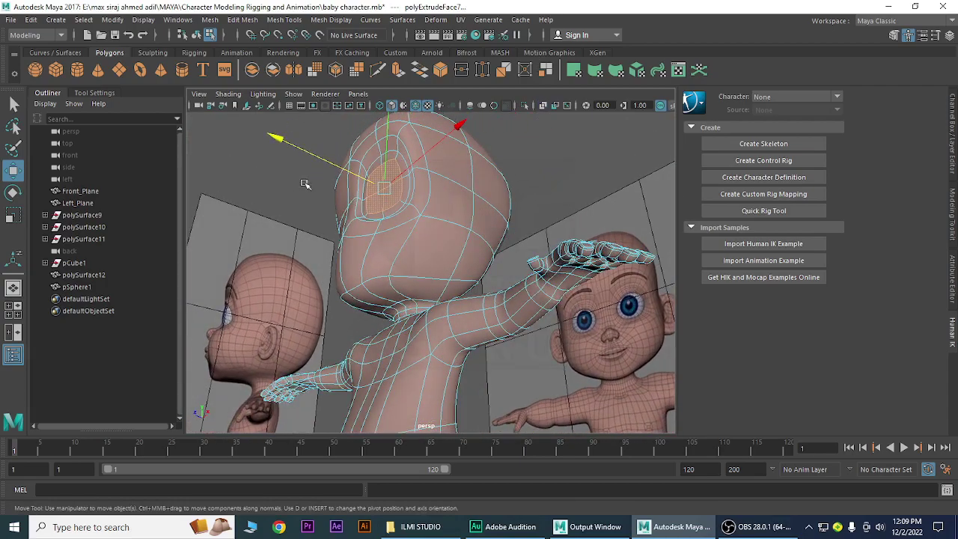
{"action": "left_click_drag", "start_coordinate": [300, 149], "coordinate": [298, 152]}
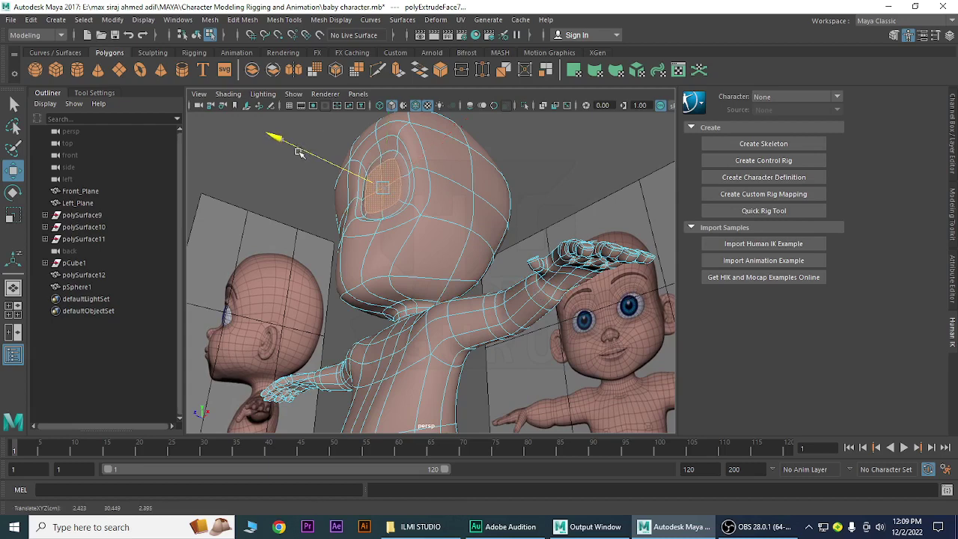
{"action": "key", "text": "space"}
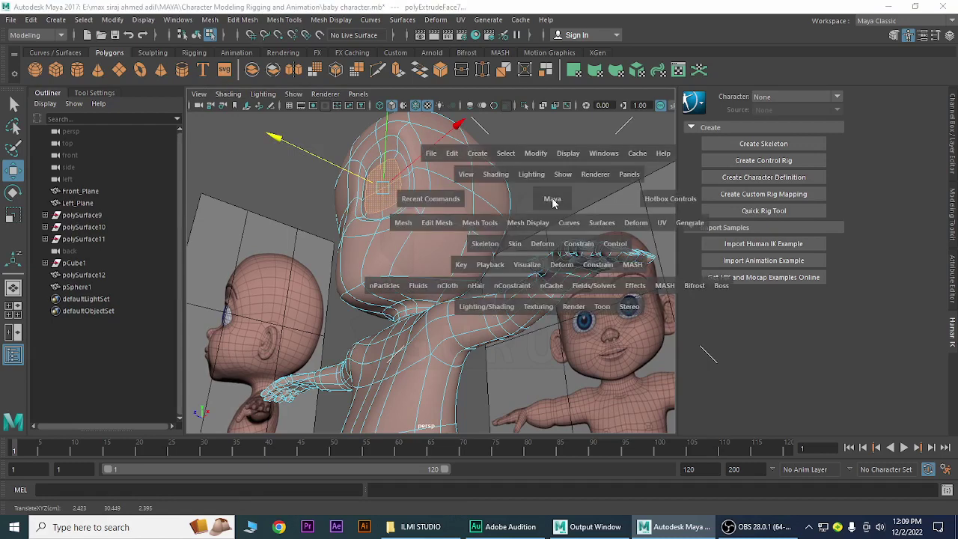
{"action": "left_click_drag", "start_coordinate": [552, 202], "coordinate": [551, 233]}
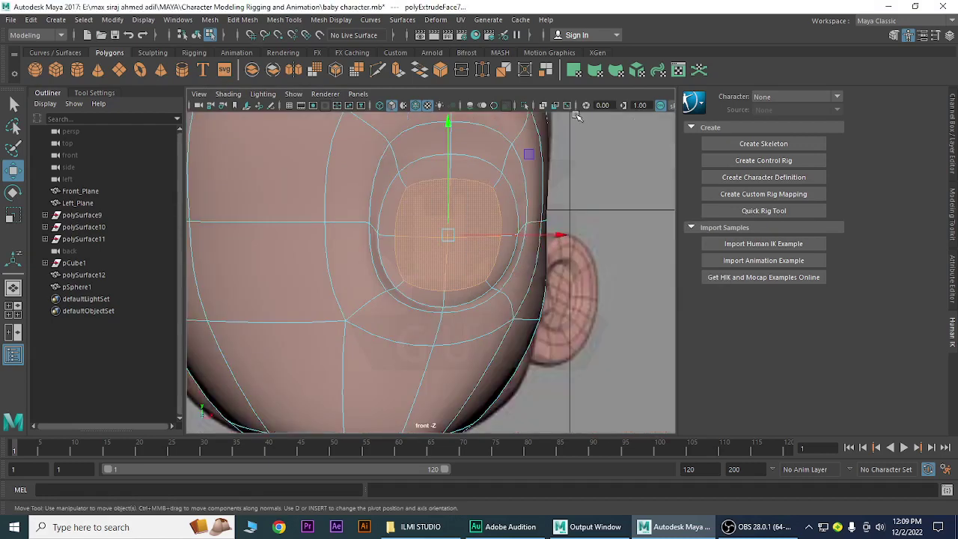
With X-Ray on, widen the eye faces slightly in X and shift them left onto the reference eye.
{"action": "left_click", "coordinate": [543, 105]}
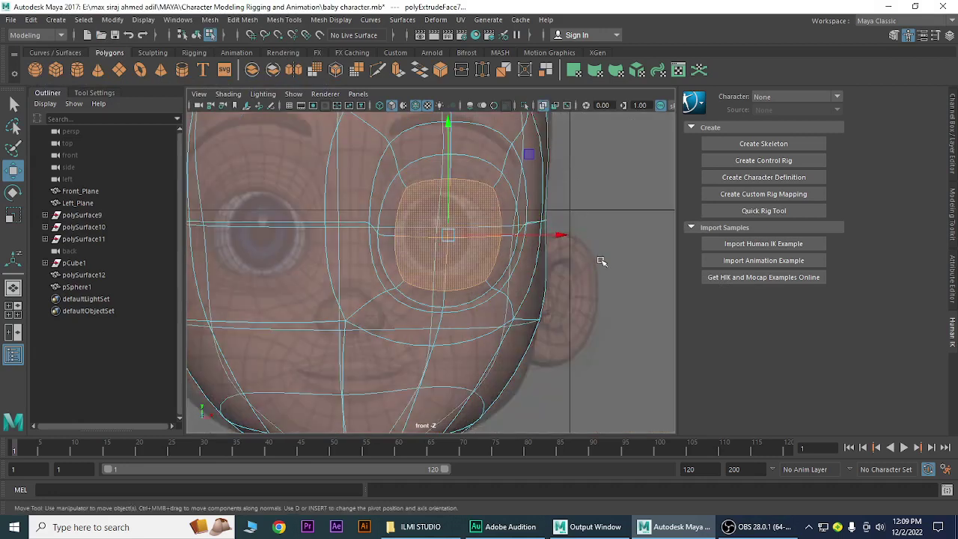
{"action": "key", "text": "r"}
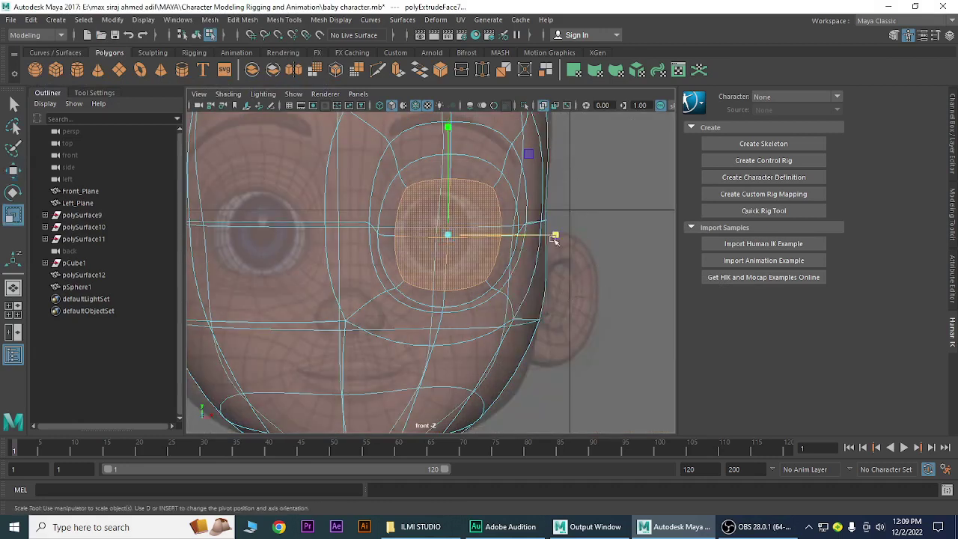
{"action": "left_click_drag", "start_coordinate": [559, 235], "coordinate": [563, 238]}
{"action": "key", "text": "w"}
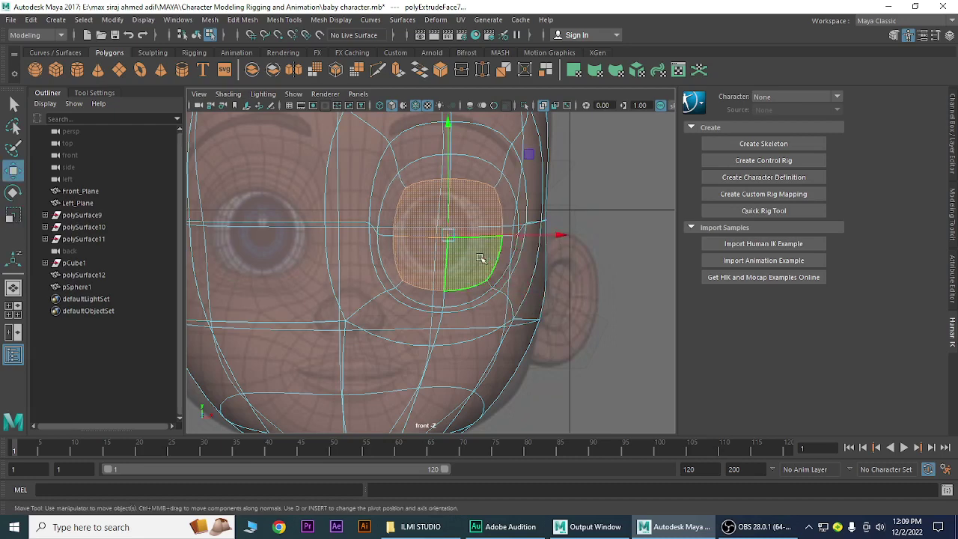
{"action": "left_click_drag", "start_coordinate": [560, 236], "coordinate": [551, 238]}
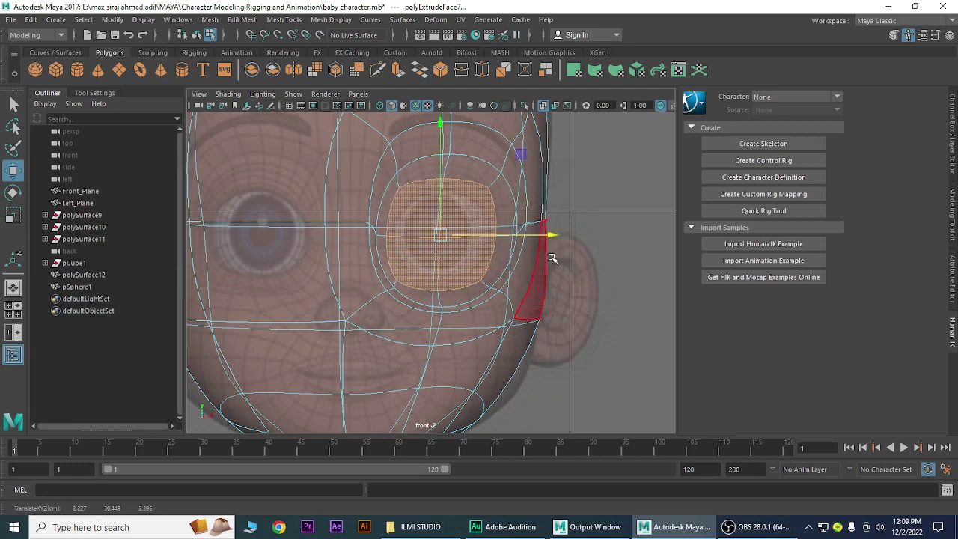
{"action": "key", "text": "1"}
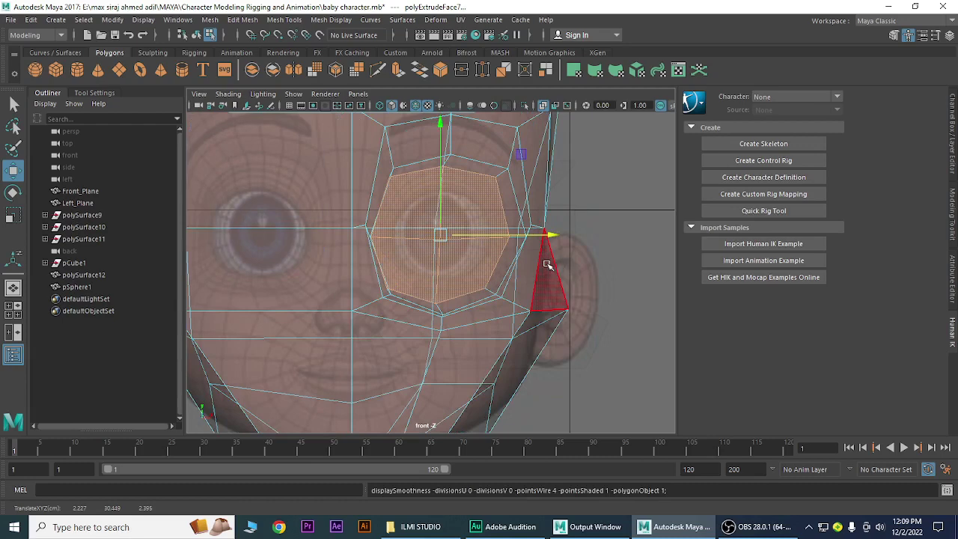
{"action": "key", "text": "3"}
{"action": "key", "text": "1"}
Extrude the eye-socket faces and scale the new ring inward to about 0.417.
{"action": "left_click", "coordinate": [397, 71]}
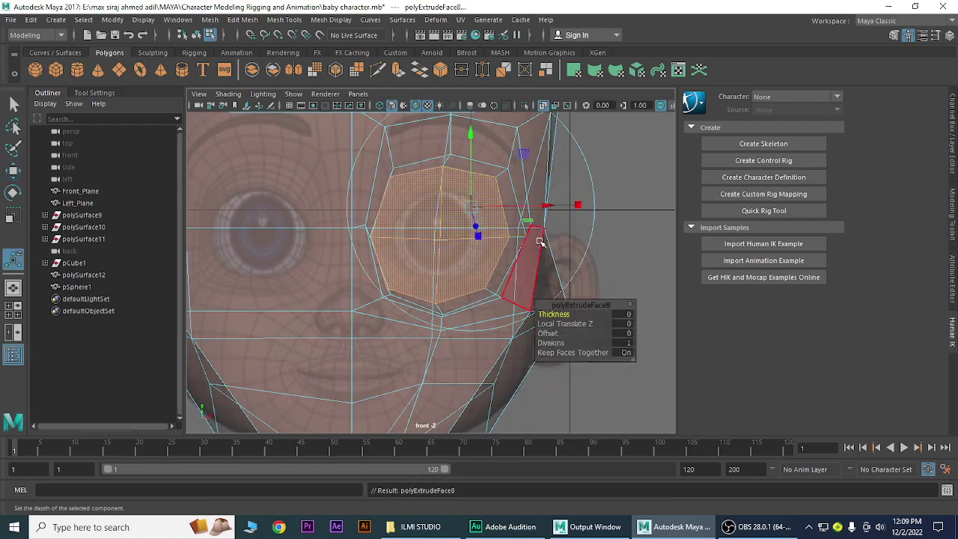
{"action": "left_click", "coordinate": [476, 207]}
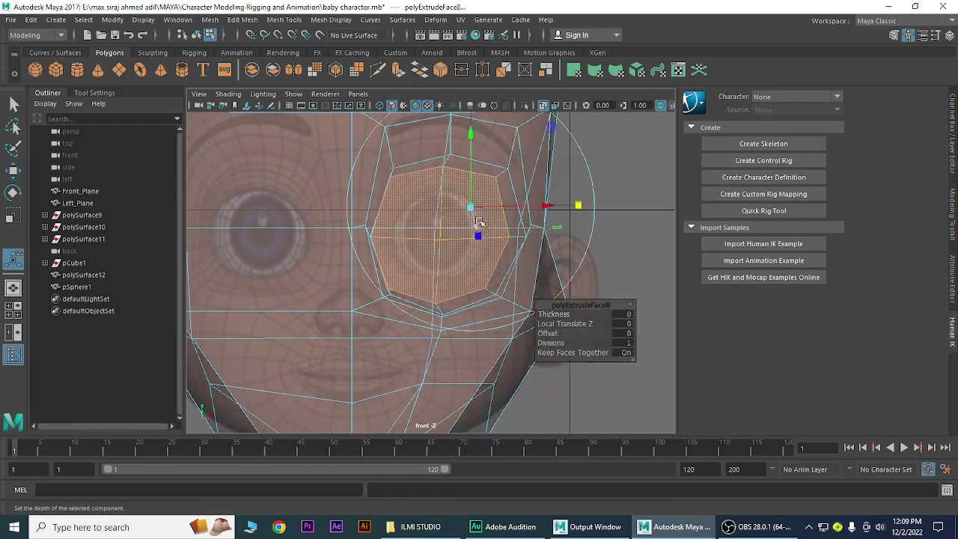
{"action": "left_click_drag", "start_coordinate": [468, 208], "coordinate": [452, 228]}
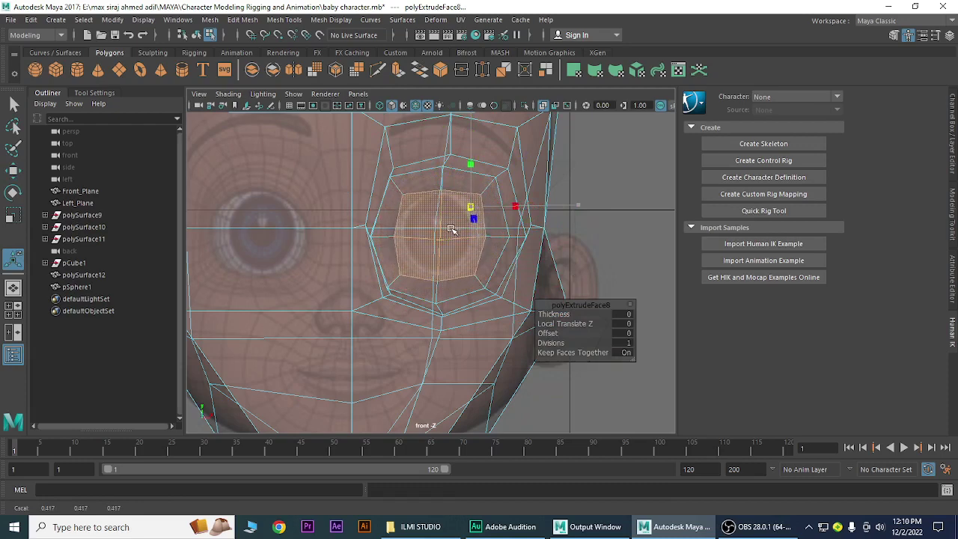
{"action": "left_click", "coordinate": [449, 228]}
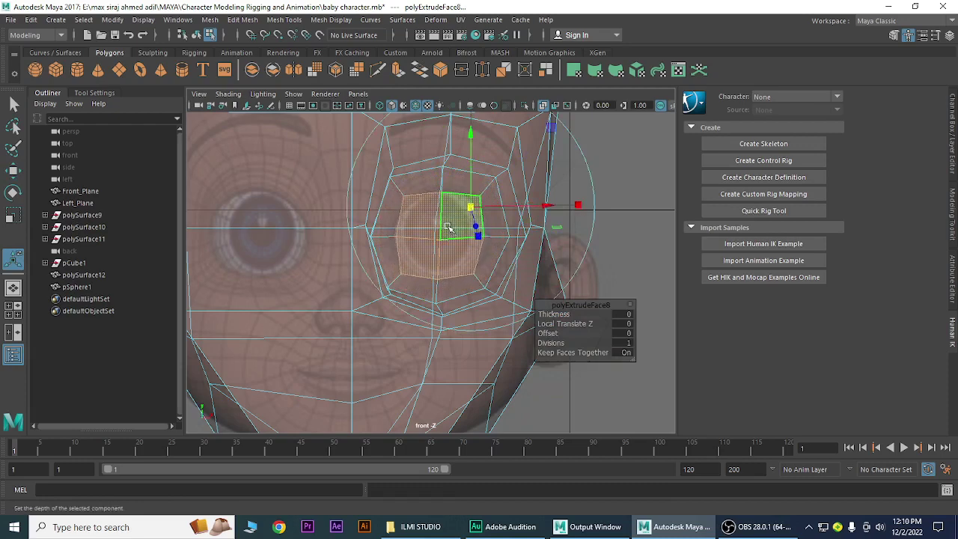
{"action": "right_click_drag", "start_coordinate": [451, 225], "coordinate": [393, 186]}
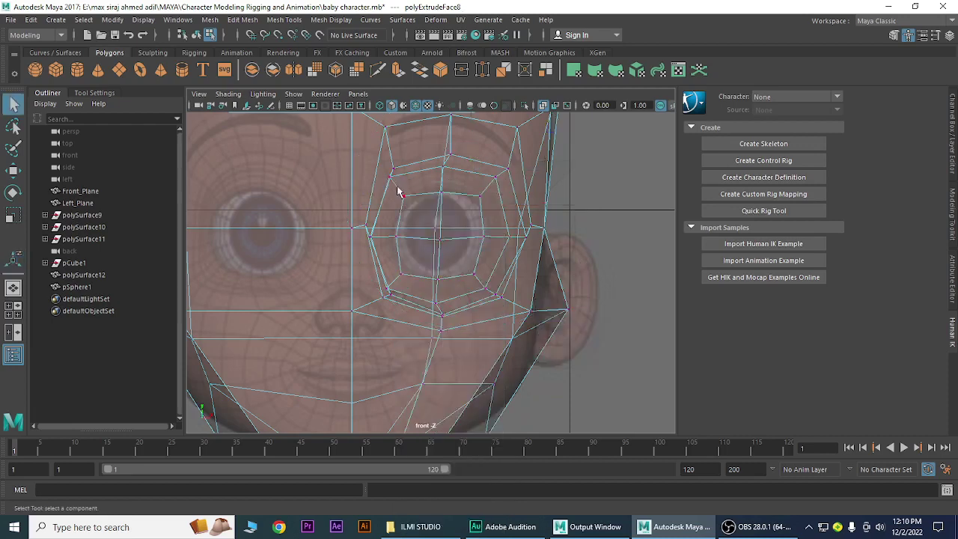
Move the right, left, lower-left and right-hand eye-ring vertices to follow the eyeball.
{"action": "right_click_drag", "start_coordinate": [445, 264], "coordinate": [563, 352], "text": "alt"}
{"action": "left_click", "coordinate": [529, 206]}
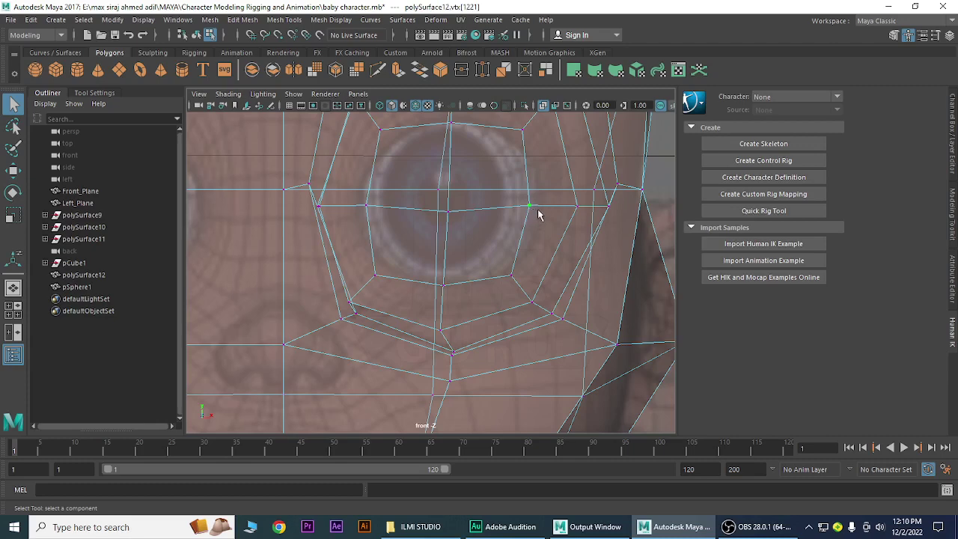
{"action": "key", "text": "w"}
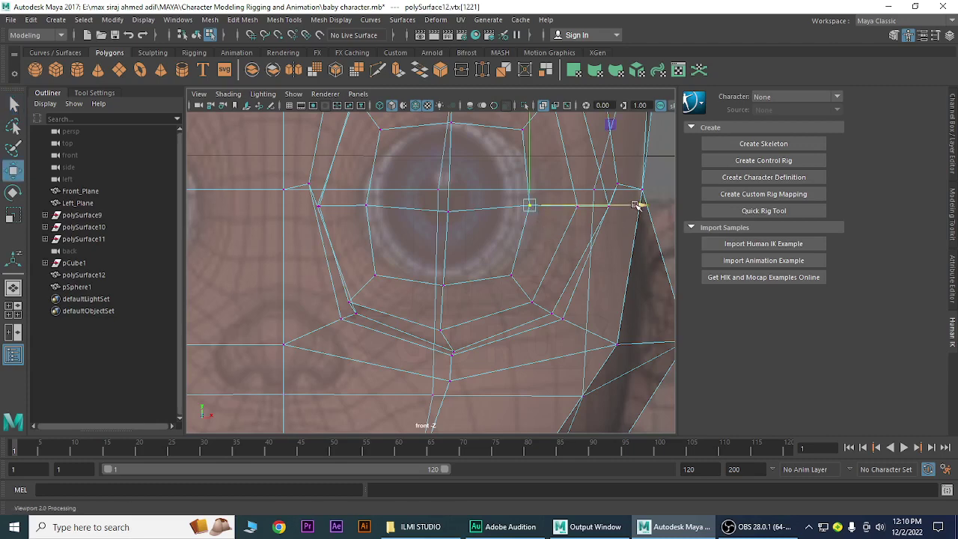
{"action": "left_click_drag", "start_coordinate": [635, 205], "coordinate": [649, 205]}
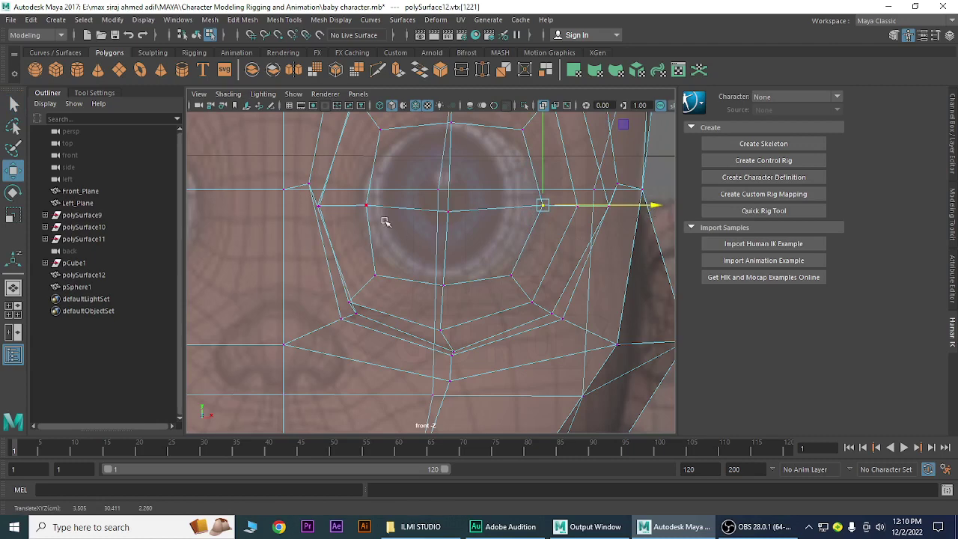
{"action": "left_click", "coordinate": [366, 204]}
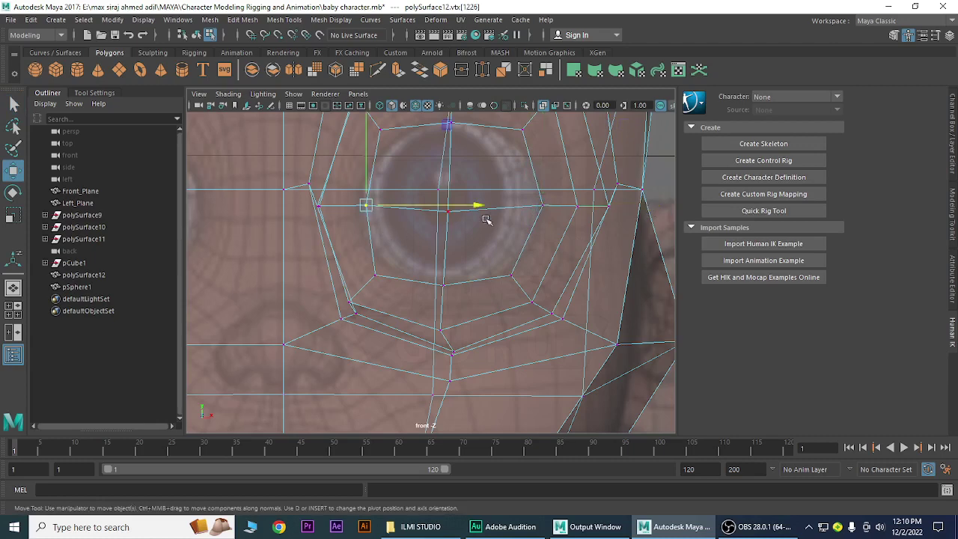
{"action": "left_click_drag", "start_coordinate": [480, 205], "coordinate": [469, 217]}
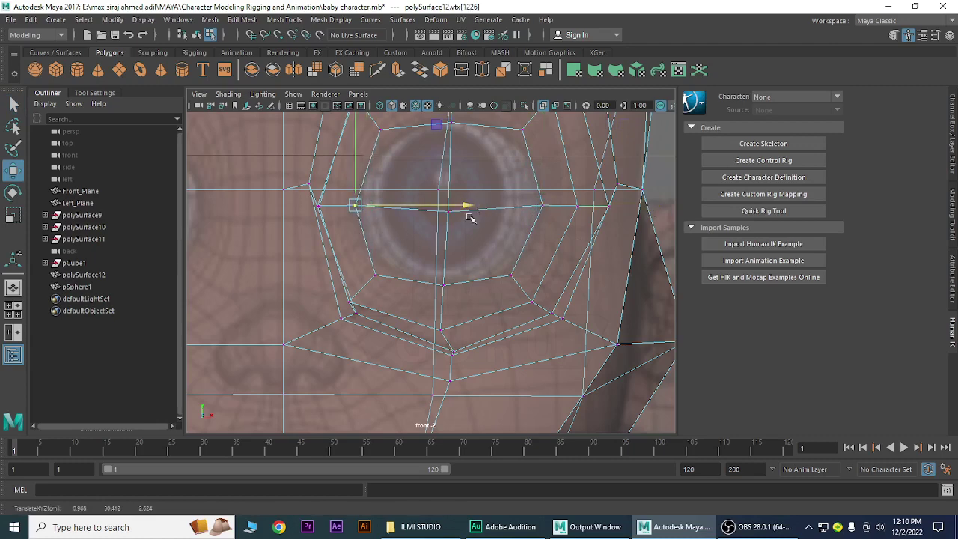
{"action": "left_click", "coordinate": [376, 274]}
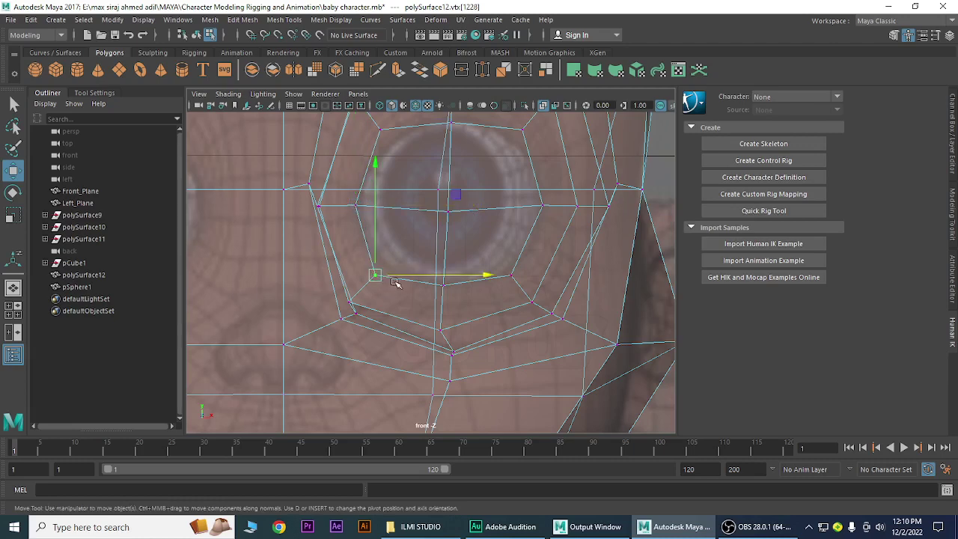
{"action": "left_click_drag", "start_coordinate": [463, 194], "coordinate": [468, 186]}
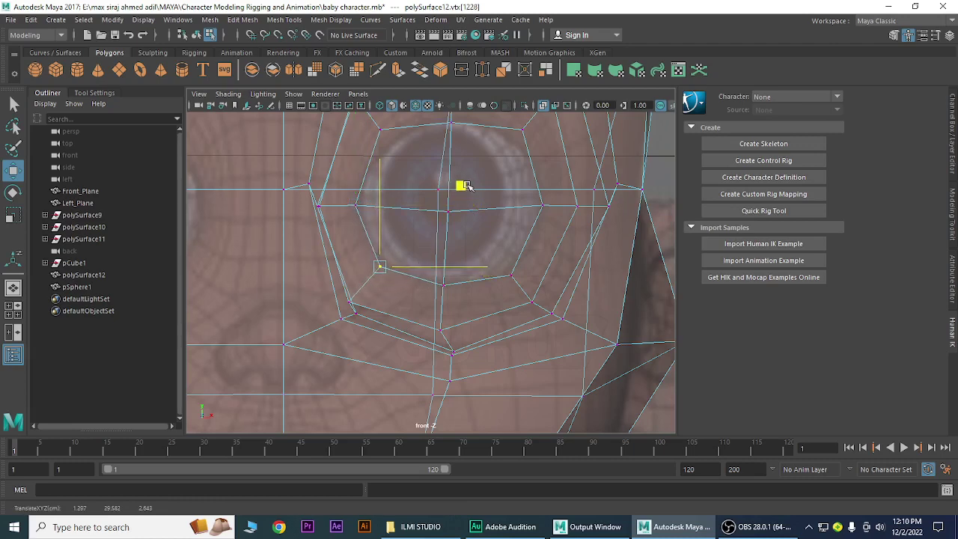
{"action": "left_click", "coordinate": [510, 275]}
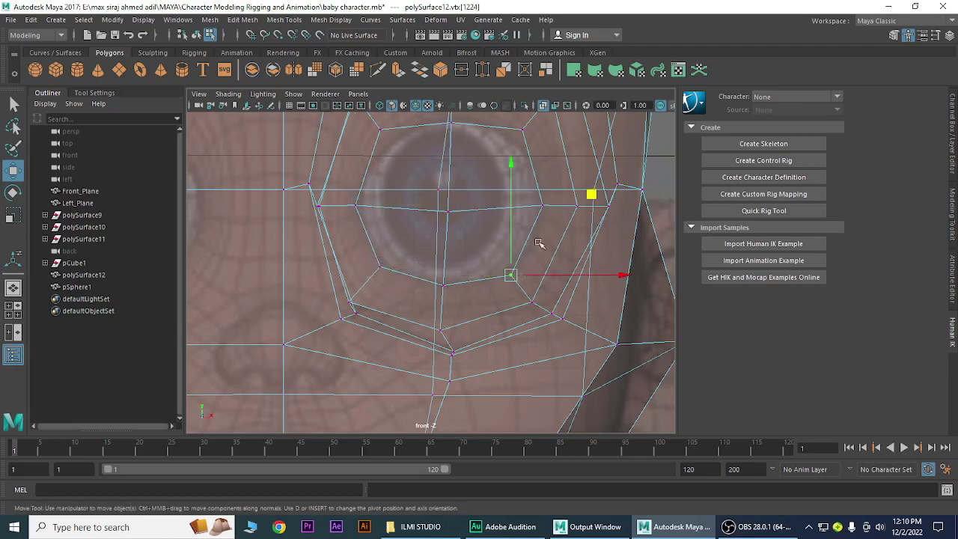
{"action": "middle_click_drag", "start_coordinate": [593, 197], "coordinate": [595, 188]}
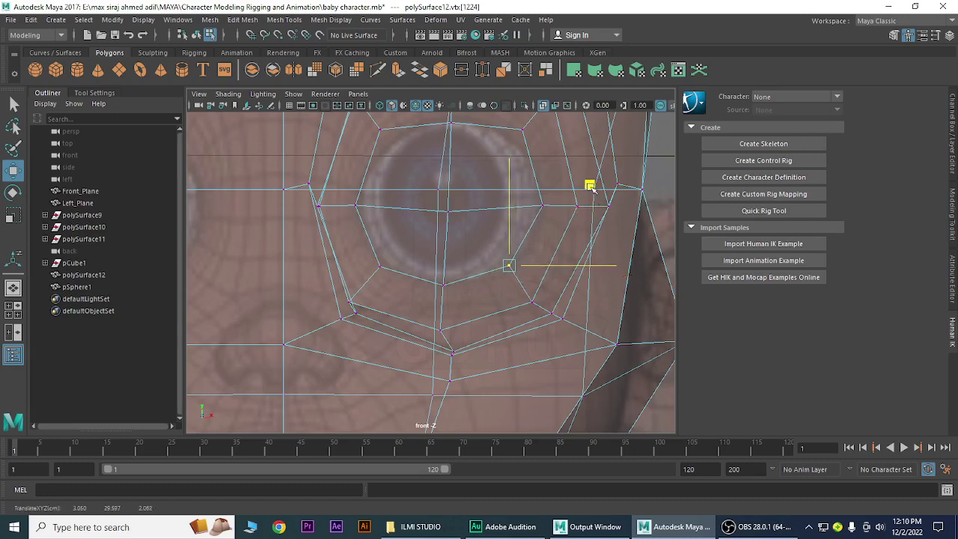
Reposition the upper eye-ring vertices, including the one above the eye, into a rounder loop.
{"action": "scroll", "coordinate": [547, 247], "scroll_direction": "up", "scroll_amount": 2}
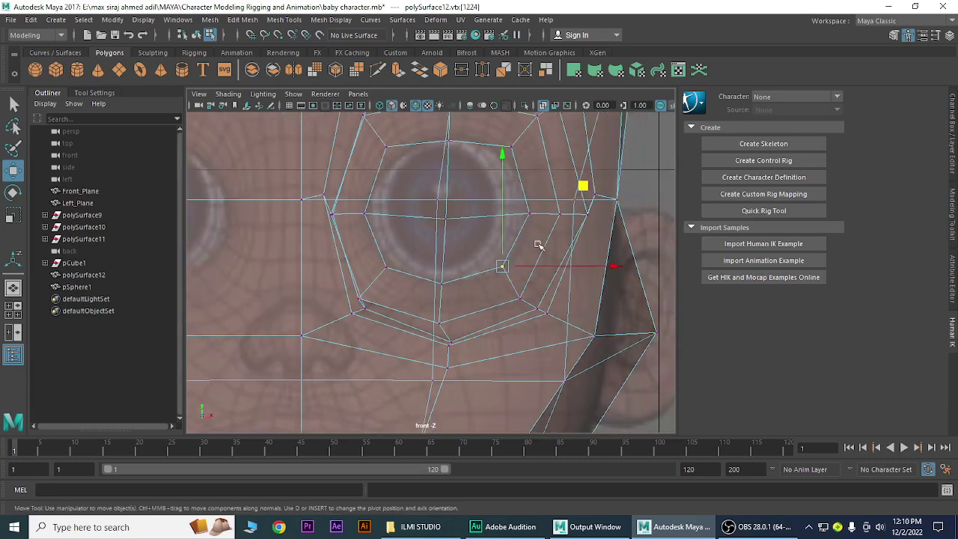
{"action": "middle_click_drag", "start_coordinate": [541, 242], "coordinate": [516, 313], "text": "alt"}
{"action": "scroll", "coordinate": [517, 313], "scroll_direction": "up", "scroll_amount": 1}
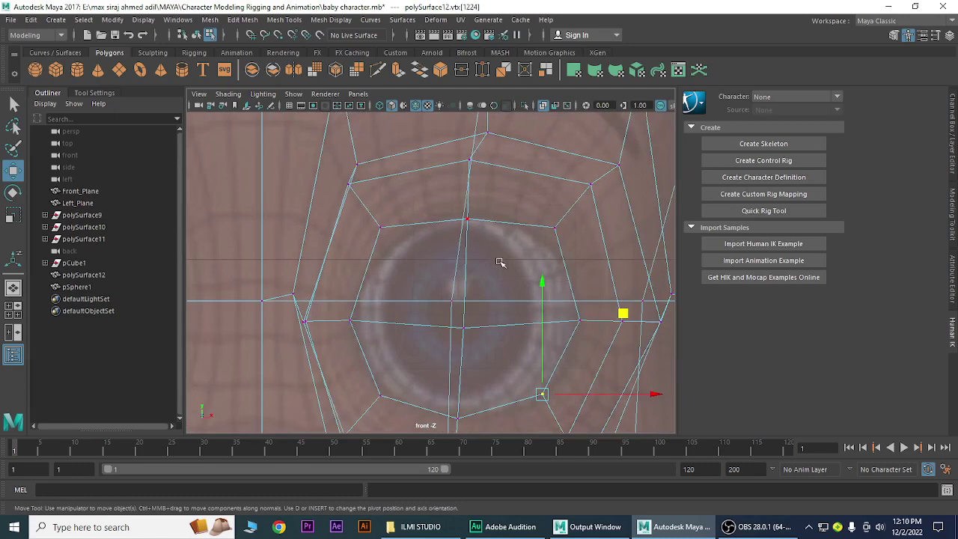
{"action": "left_click", "coordinate": [467, 218]}
{"action": "left_click_drag", "start_coordinate": [470, 146], "coordinate": [469, 142]}
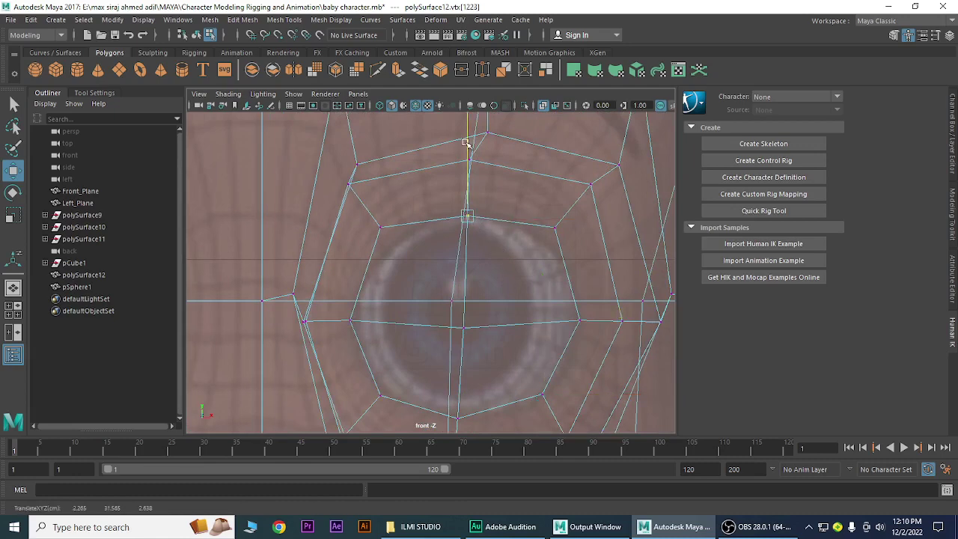
{"action": "left_click", "coordinate": [555, 227]}
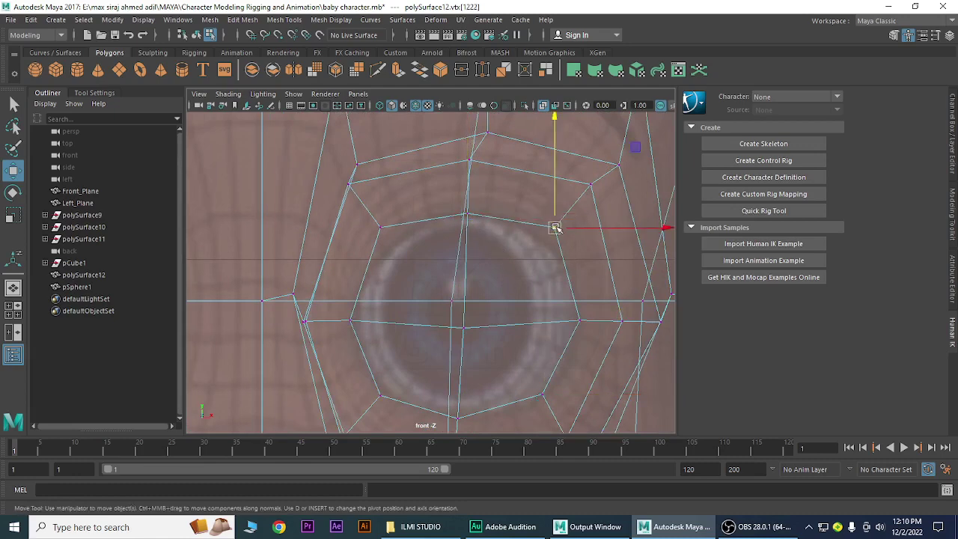
{"action": "middle_click_drag", "start_coordinate": [635, 149], "coordinate": [627, 161]}
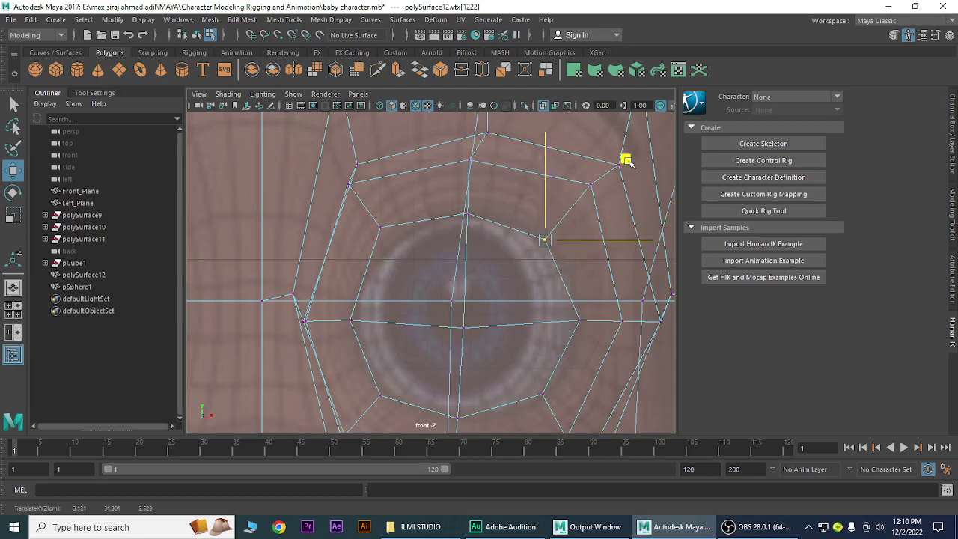
{"action": "left_click", "coordinate": [380, 230]}
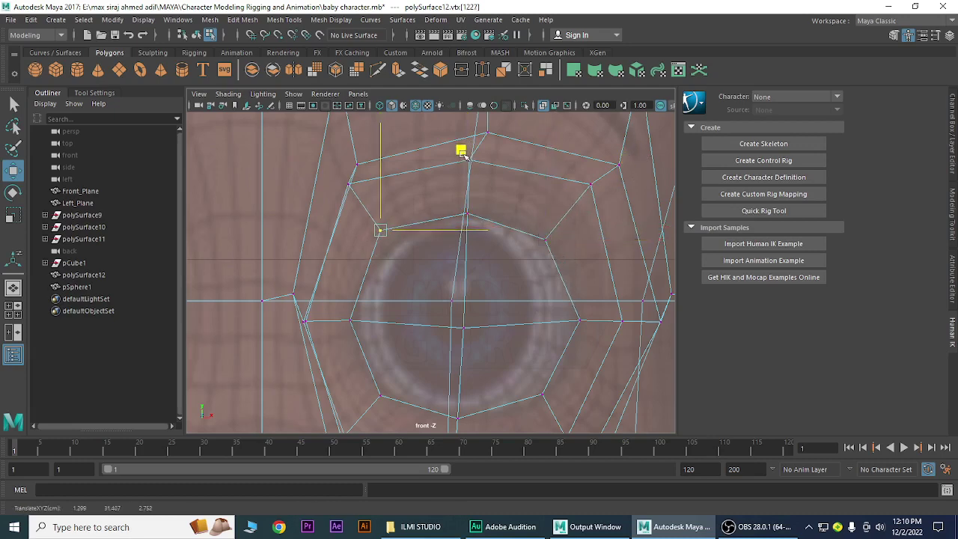
{"action": "middle_click_drag", "start_coordinate": [462, 153], "coordinate": [472, 164]}
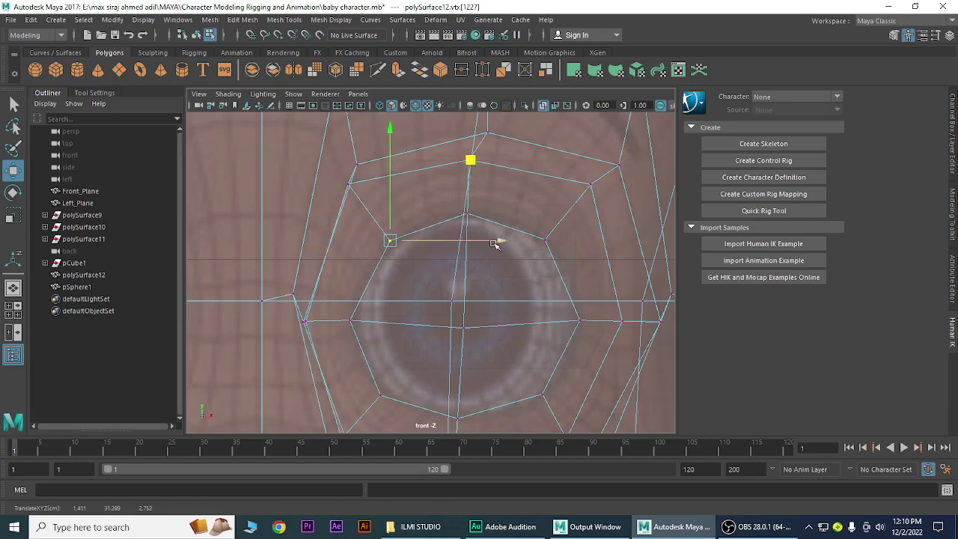
{"action": "scroll", "coordinate": [481, 289], "scroll_direction": "down", "scroll_amount": 3}
{"action": "right_click_drag", "start_coordinate": [503, 275], "coordinate": [537, 173]}
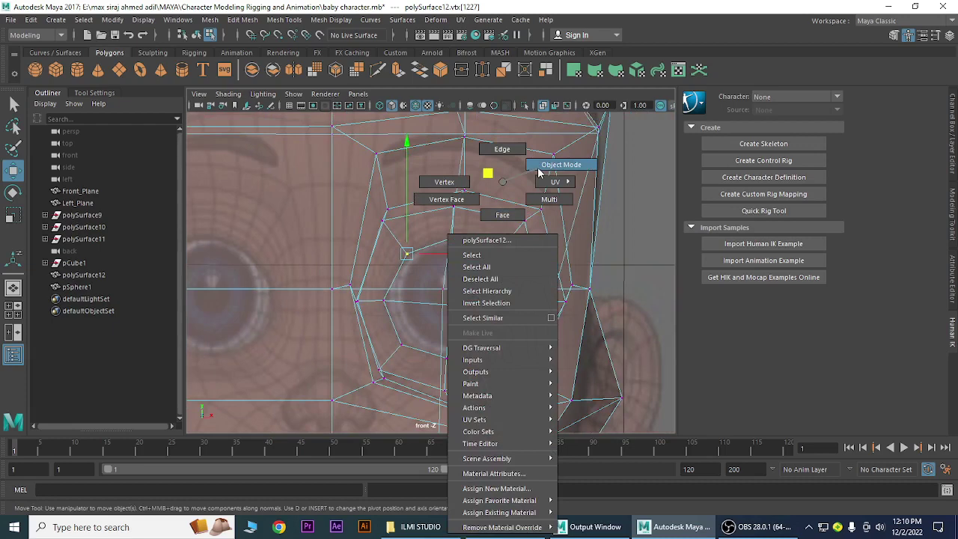
Select the inner eye-socket faces and shift them deeper along X in Right View.
{"action": "right_click_drag", "start_coordinate": [538, 173], "coordinate": [502, 214]}
{"action": "left_click", "coordinate": [464, 299]}
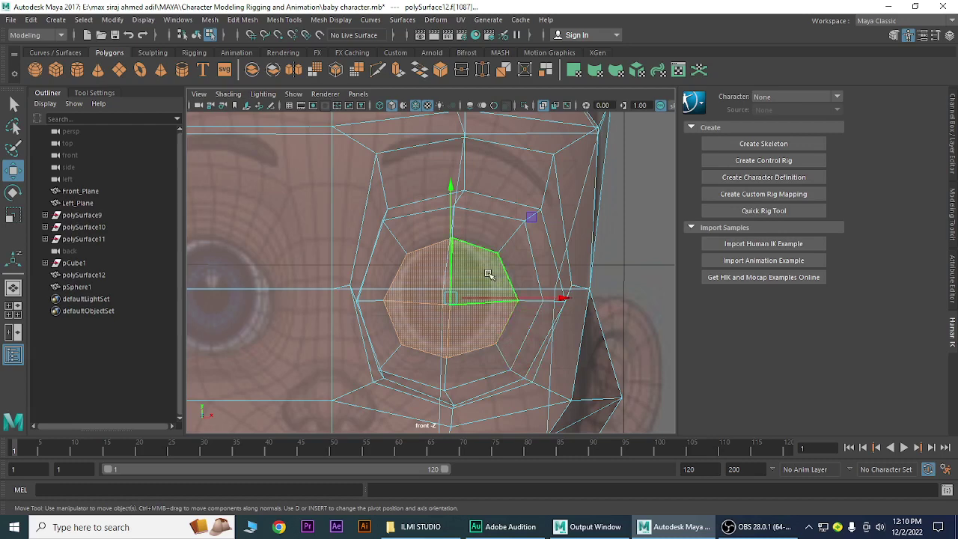
{"action": "key", "text": "space"}
{"action": "left_click_drag", "start_coordinate": [490, 279], "coordinate": [554, 275]}
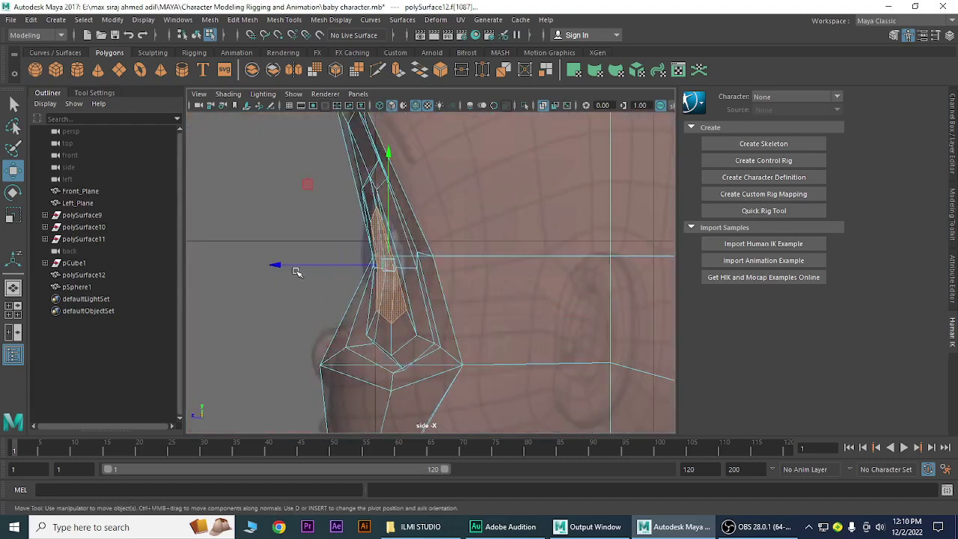
{"action": "left_click_drag", "start_coordinate": [296, 265], "coordinate": [289, 271]}
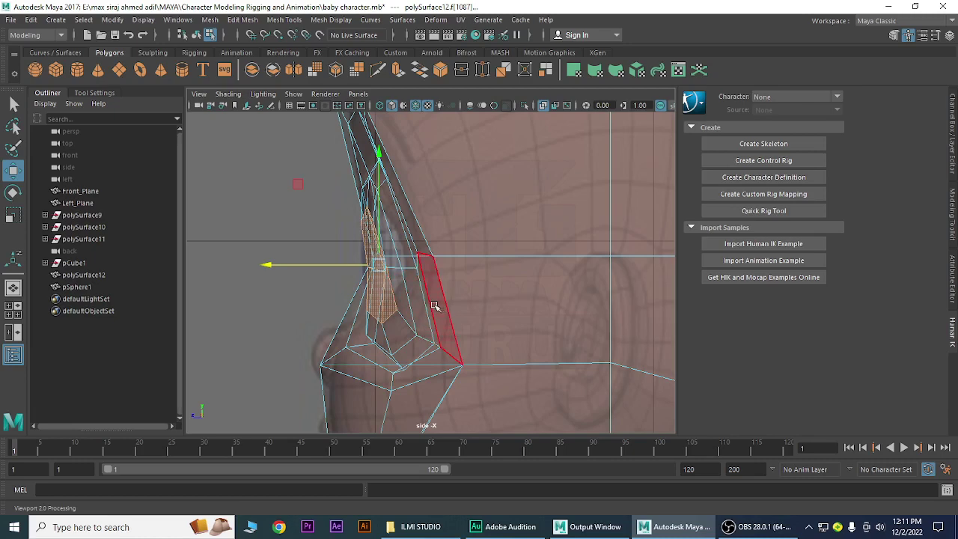
Return to Front View, zoomed in on the eye socket.
{"action": "scroll", "coordinate": [449, 345], "scroll_direction": "up", "scroll_amount": 2}
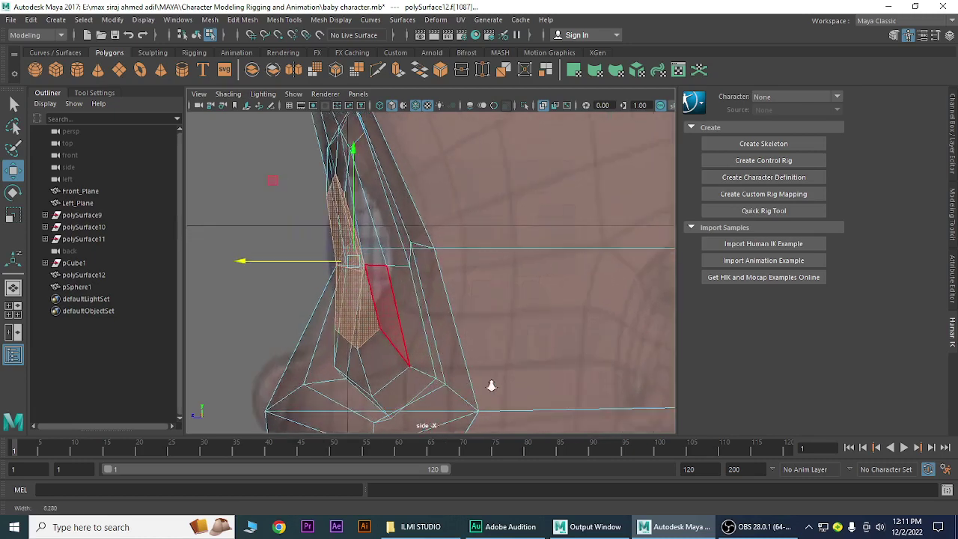
{"action": "scroll", "coordinate": [479, 374], "scroll_direction": "up", "scroll_amount": 1}
{"action": "key", "text": "space"}
{"action": "left_click_drag", "start_coordinate": [449, 320], "coordinate": [449, 350]}
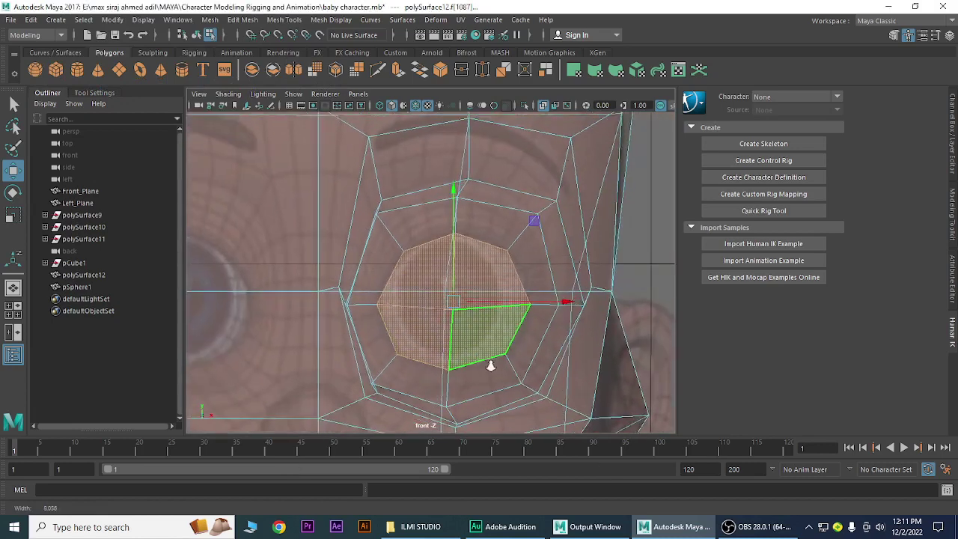
{"action": "scroll", "coordinate": [487, 364], "scroll_direction": "up", "scroll_amount": 1}
{"action": "scroll", "coordinate": [472, 341], "scroll_direction": "up", "scroll_amount": 1}
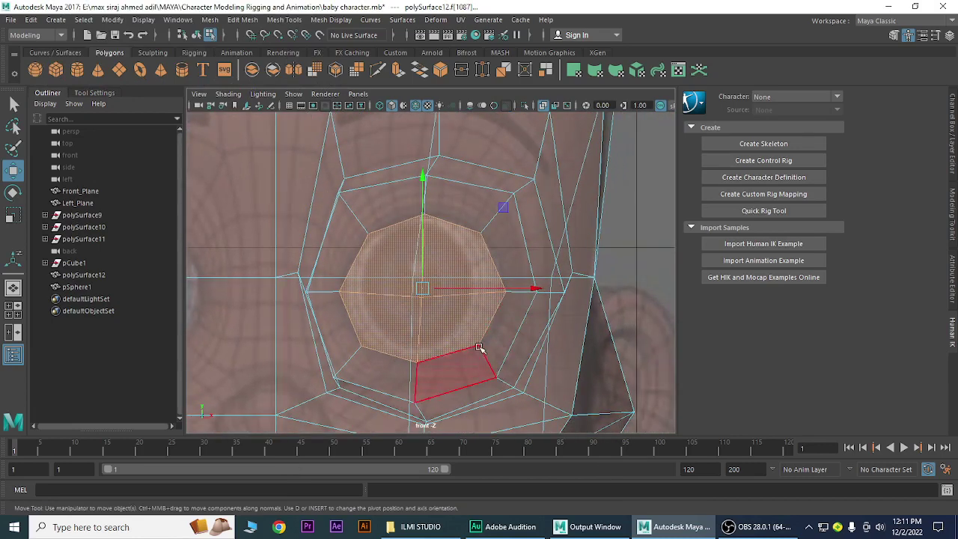
{"action": "left_click", "coordinate": [458, 232], "text": "shift"}
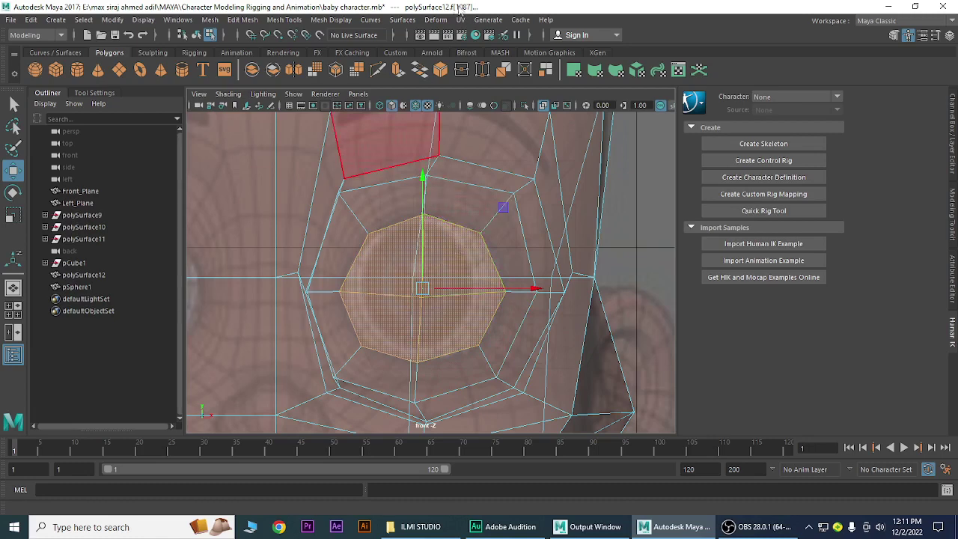
Extrude the inner eye faces again and scale the new ring to 0.85.
{"action": "left_click", "coordinate": [399, 73]}
{"action": "left_click", "coordinate": [570, 273]}
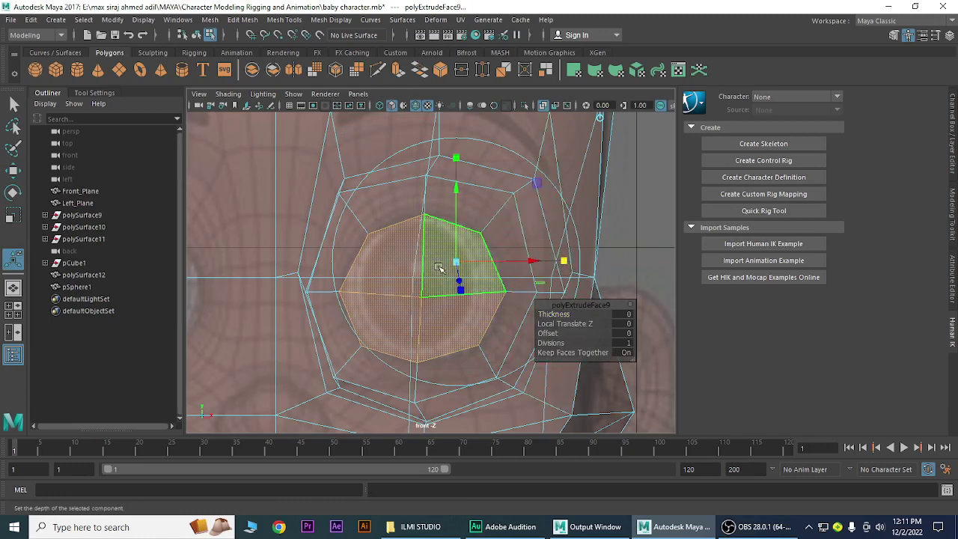
{"action": "mouse_move", "coordinate": [456, 262]}
{"action": "left_mouse_down"}
{"action": "mouse_move", "coordinate": [445, 277]}
{"action": "mouse_move", "coordinate": [458, 285]}
{"action": "left_mouse_up"}
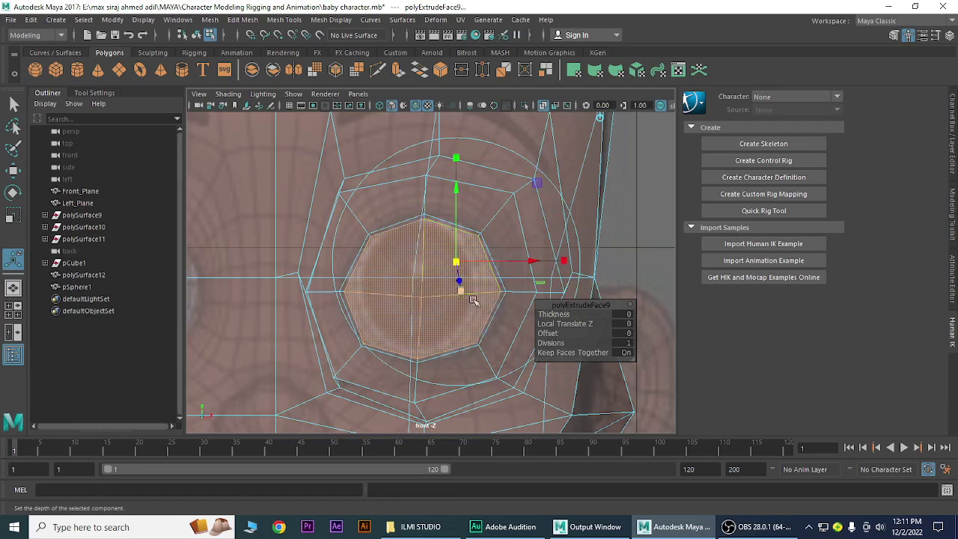
In Right View, add the lower eye face and push the faces along X.
{"action": "key", "text": "space"}
{"action": "left_click_drag", "start_coordinate": [486, 308], "coordinate": [527, 315]}
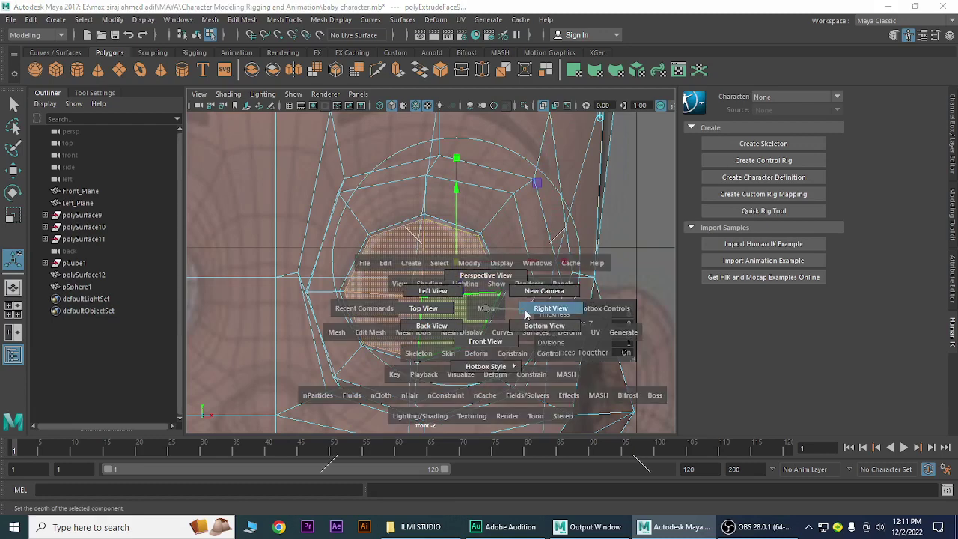
{"action": "scroll", "coordinate": [464, 310], "scroll_direction": "up", "scroll_amount": 2}
{"action": "scroll", "coordinate": [509, 325], "scroll_direction": "down", "scroll_amount": 1}
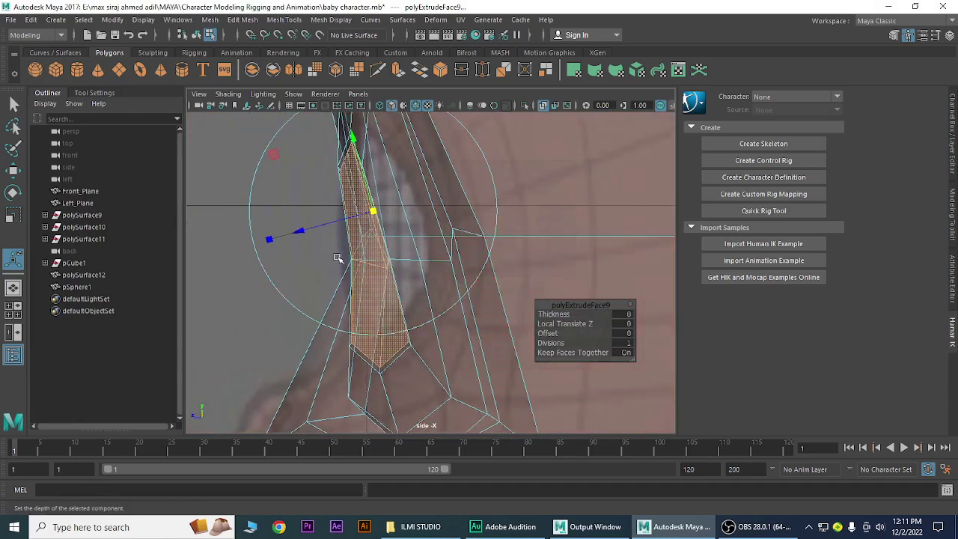
{"action": "key", "text": "q"}
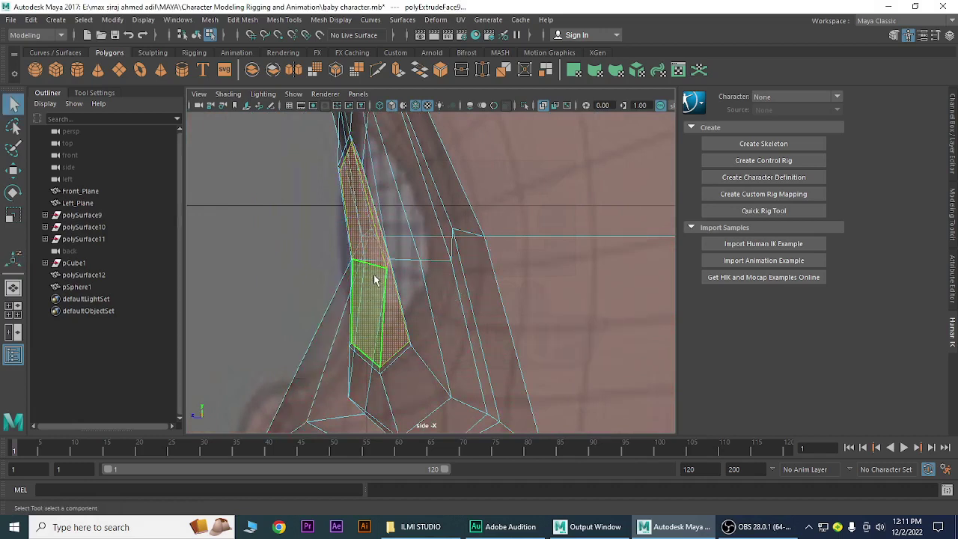
{"action": "key", "text": "w"}
{"action": "left_click", "coordinate": [367, 303], "text": "shift"}
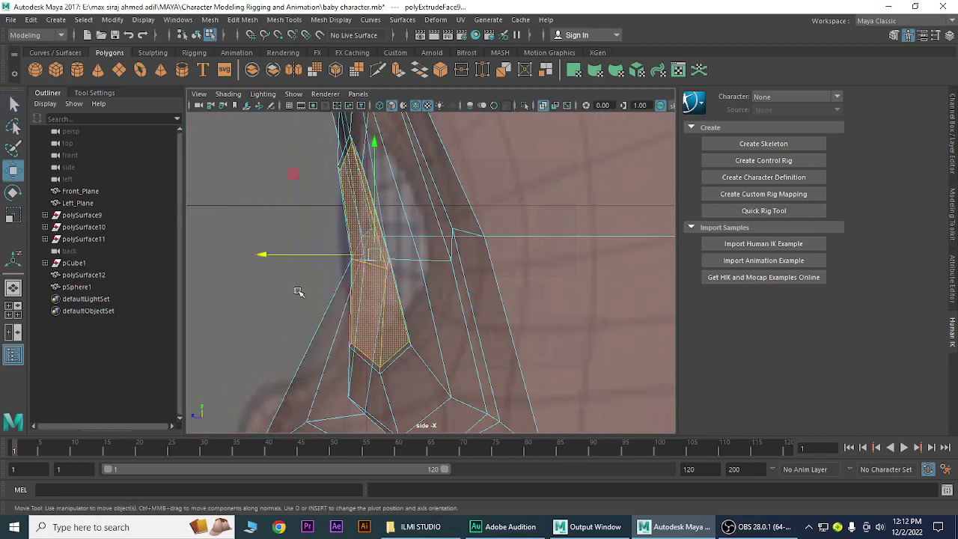
{"action": "left_click_drag", "start_coordinate": [294, 257], "coordinate": [297, 259]}
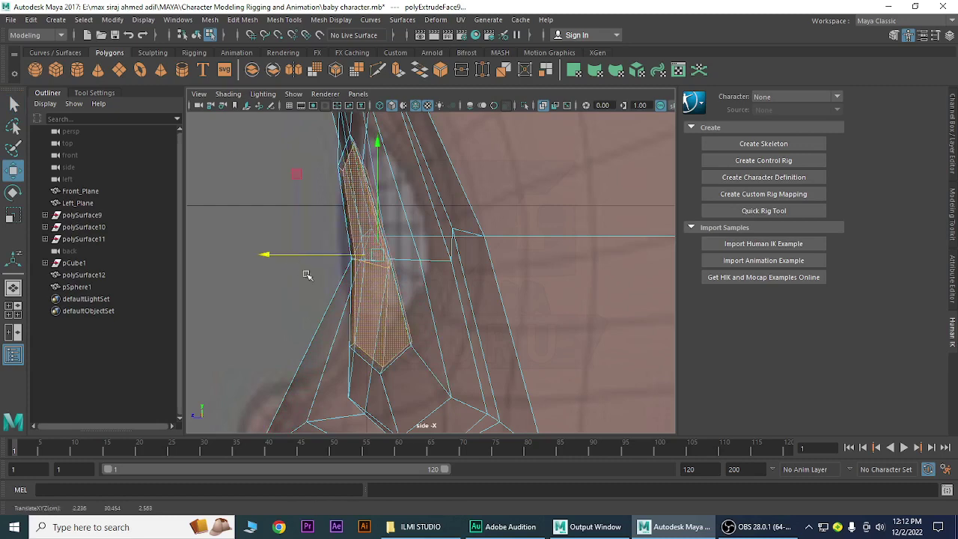
Extrude the eye faces twice more, moving each extrusion deeper into the head.
{"action": "left_click", "coordinate": [398, 72]}
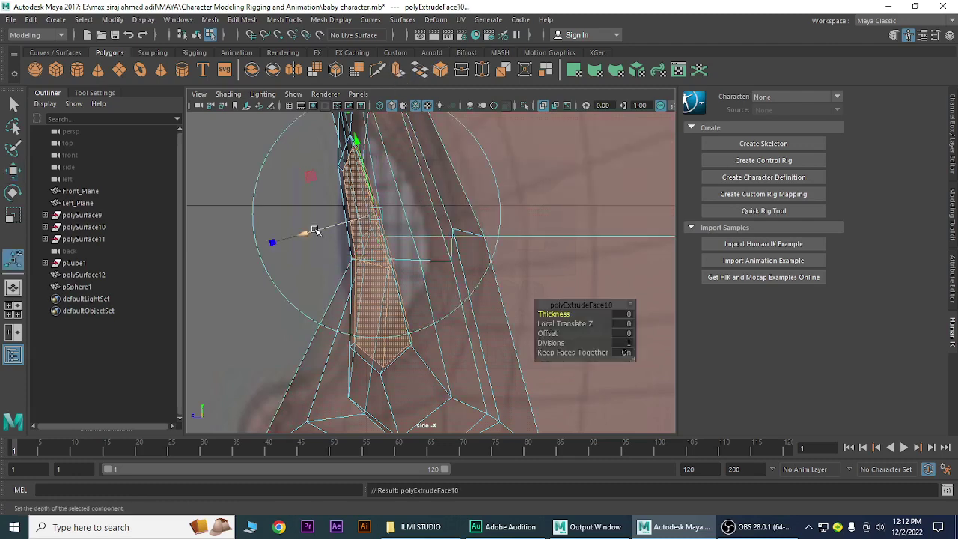
{"action": "left_click_drag", "start_coordinate": [314, 232], "coordinate": [322, 232]}
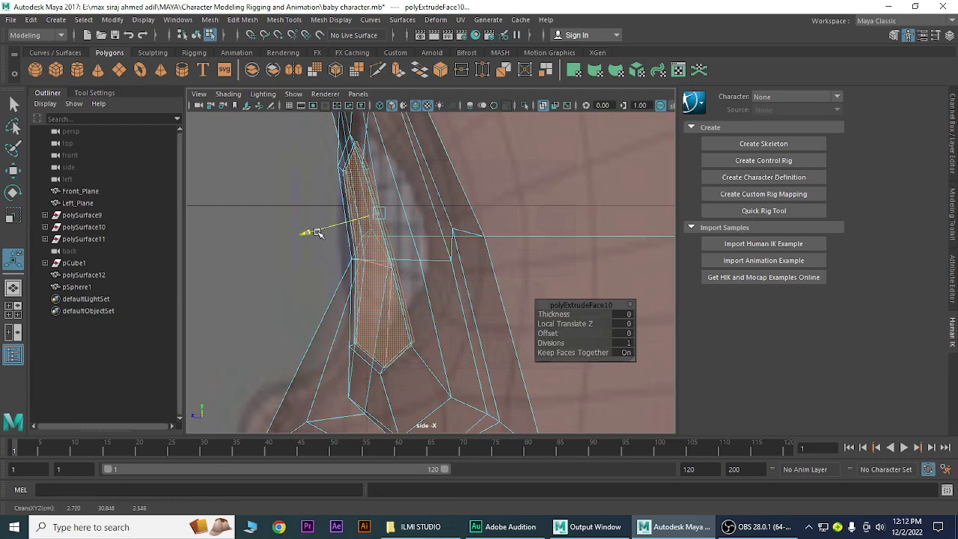
{"action": "scroll", "coordinate": [420, 298], "scroll_direction": "up", "scroll_amount": 2}
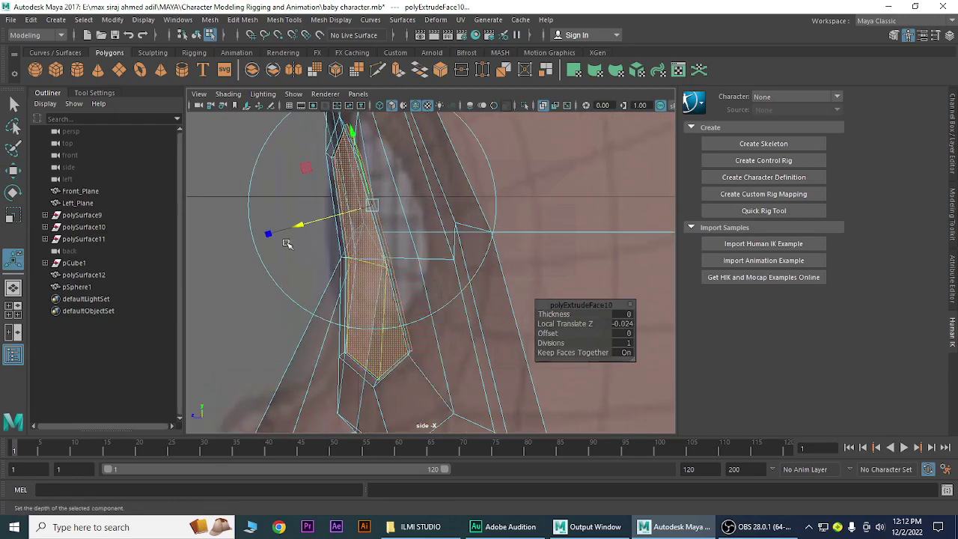
{"action": "key", "text": "ctrl+e"}
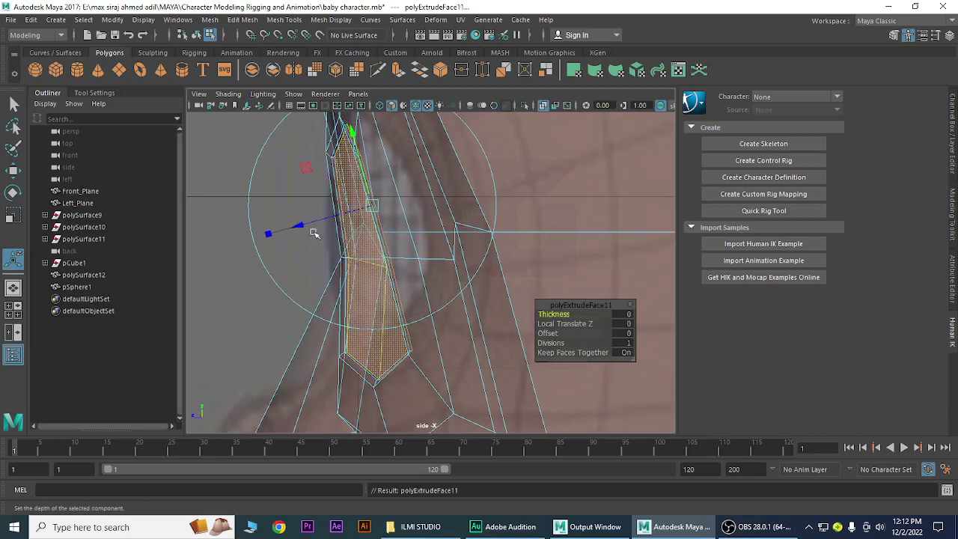
{"action": "left_click_drag", "start_coordinate": [310, 224], "coordinate": [316, 226]}
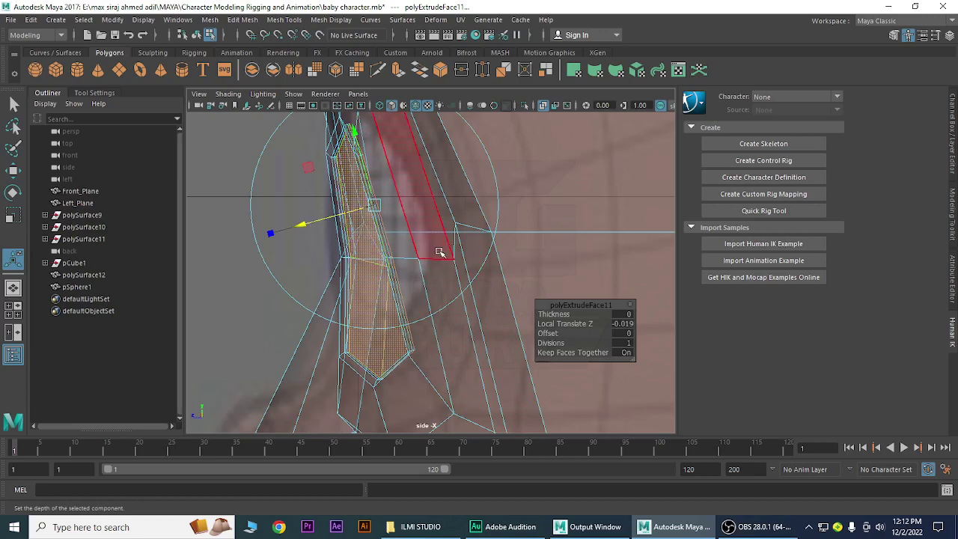
Delete the inner eye faces to open the hole, then view it in Perspective with X-Ray off.
{"action": "key", "text": "Delete"}
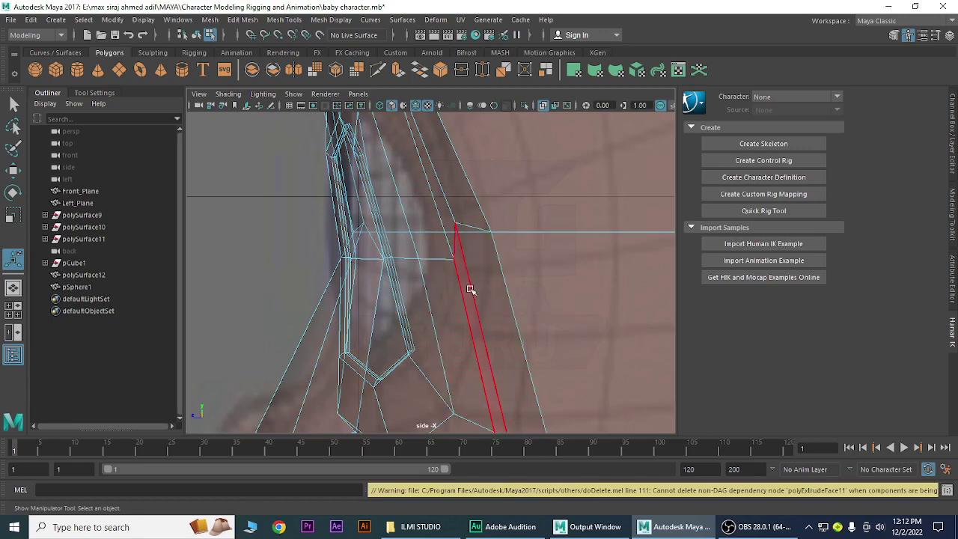
{"action": "key", "text": "space"}
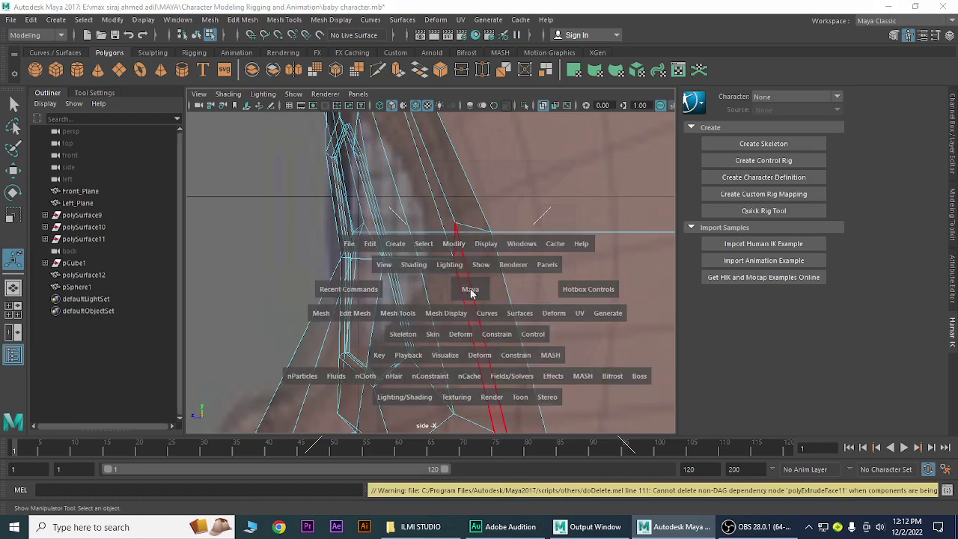
{"action": "left_click_drag", "start_coordinate": [471, 289], "coordinate": [468, 266]}
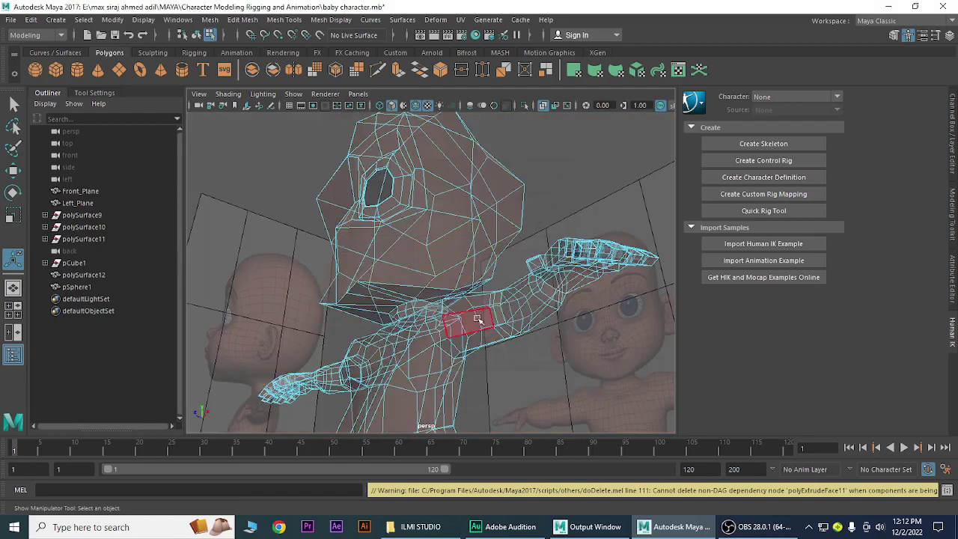
{"action": "scroll", "coordinate": [468, 315], "scroll_direction": "up", "scroll_amount": 3}
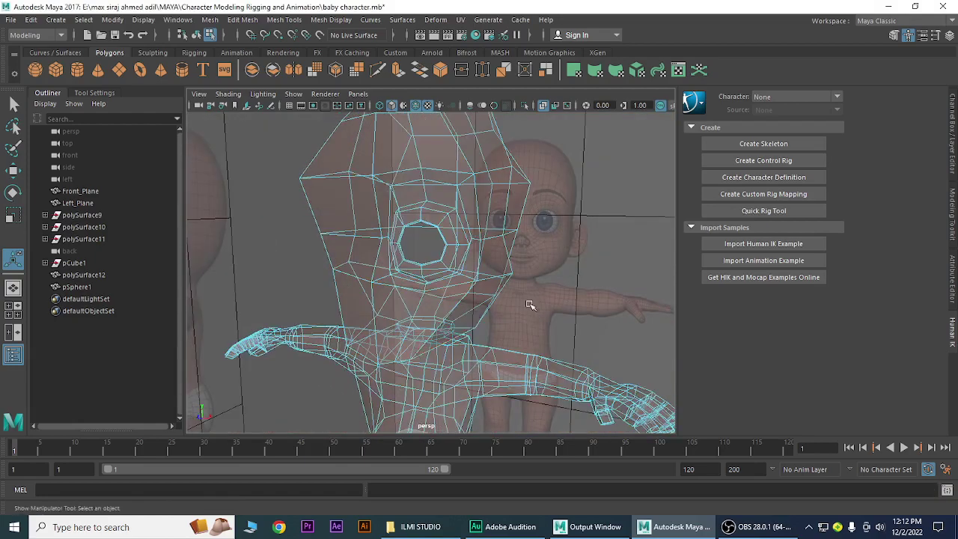
{"action": "left_click", "coordinate": [542, 106]}
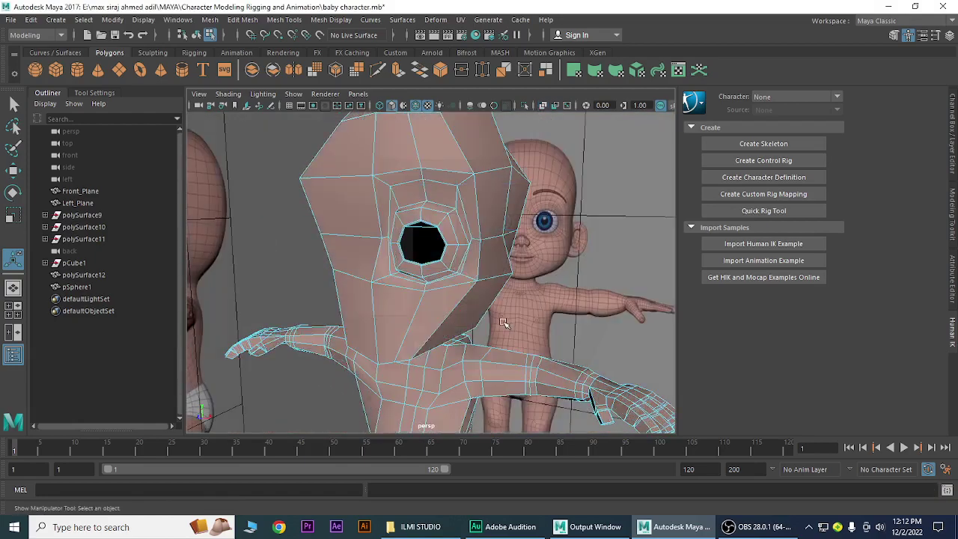
Smooth-preview the head, orbit and zoom onto the eye hole, and bring up the hotbox.
{"action": "key", "text": "3"}
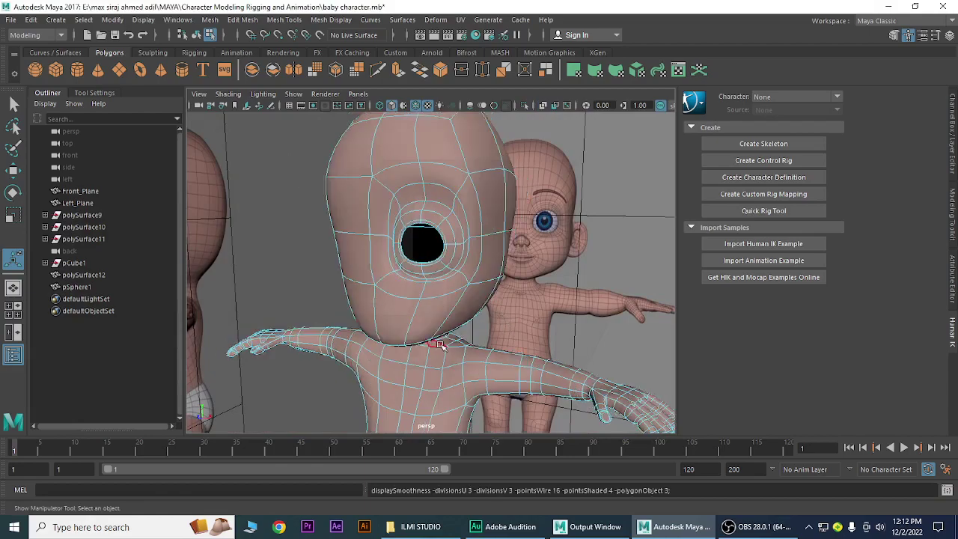
{"action": "mouse_move", "coordinate": [502, 319]}
{"action": "left_mouse_down", "text": "alt"}
{"action": "mouse_move", "coordinate": [466, 331]}
{"action": "mouse_move", "coordinate": [476, 337]}
{"action": "mouse_move", "coordinate": [462, 342]}
{"action": "mouse_move", "coordinate": [452, 335]}
{"action": "mouse_move", "coordinate": [494, 337]}
{"action": "mouse_move", "coordinate": [465, 336]}
{"action": "left_mouse_up", "text": "alt"}
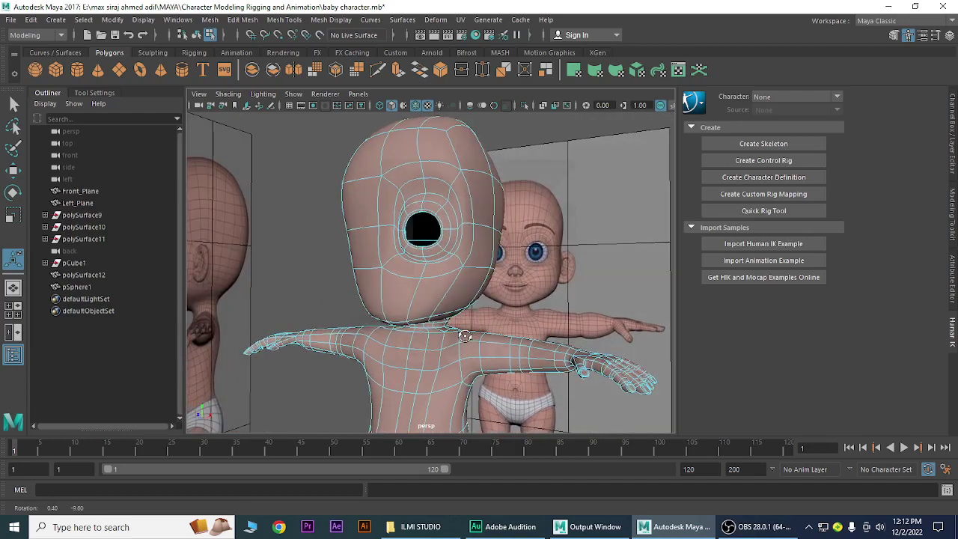
{"action": "scroll", "coordinate": [449, 295], "scroll_direction": "up", "scroll_amount": 2}
{"action": "scroll", "coordinate": [457, 298], "scroll_direction": "up", "scroll_amount": 2}
{"action": "scroll", "coordinate": [479, 296], "scroll_direction": "up", "scroll_amount": 2}
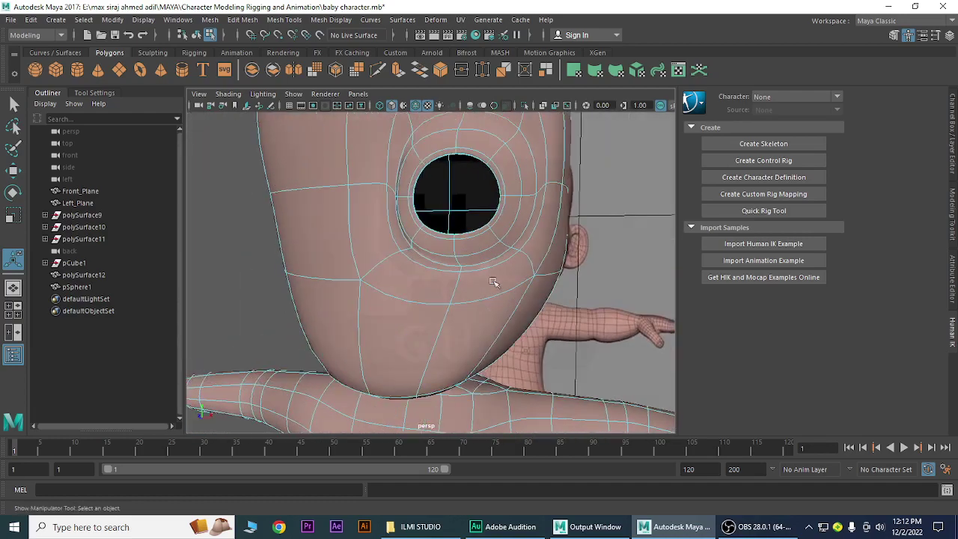
{"action": "key", "text": "space"}
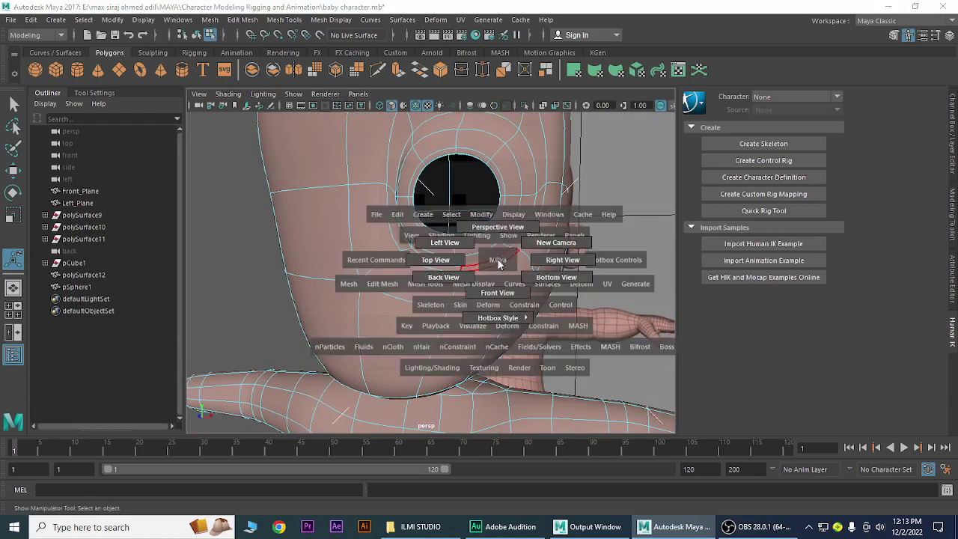
Show the head in Front View with X-Ray on, in vertex mode, zoomed onto the eye.
{"action": "left_click", "coordinate": [506, 294]}
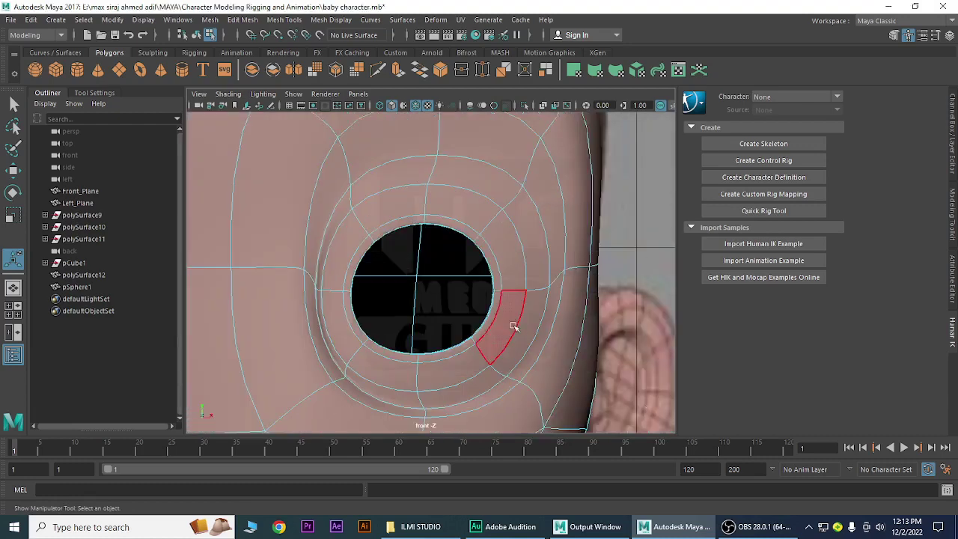
{"action": "scroll", "coordinate": [479, 299], "scroll_direction": "down", "scroll_amount": 3}
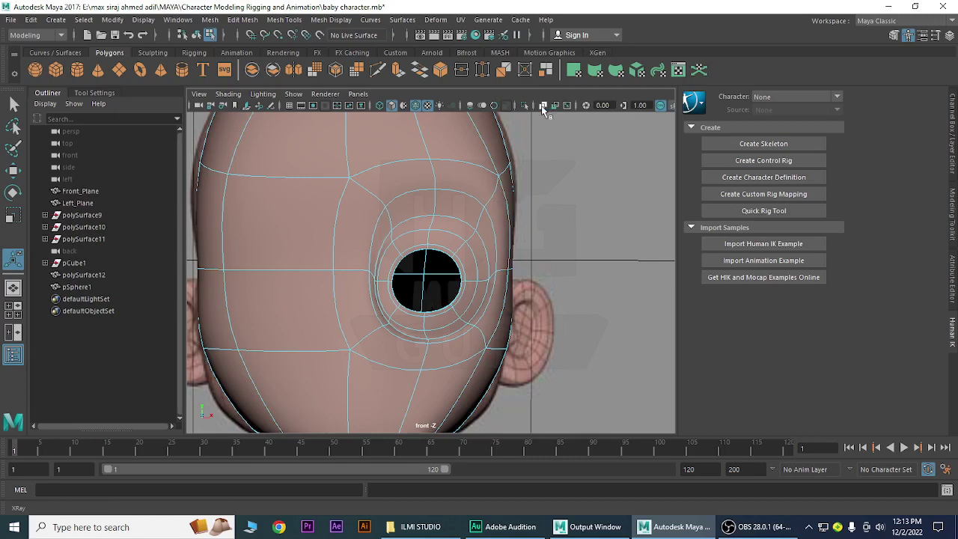
{"action": "left_click", "coordinate": [542, 106]}
{"action": "right_click_drag", "start_coordinate": [448, 244], "coordinate": [390, 180]}
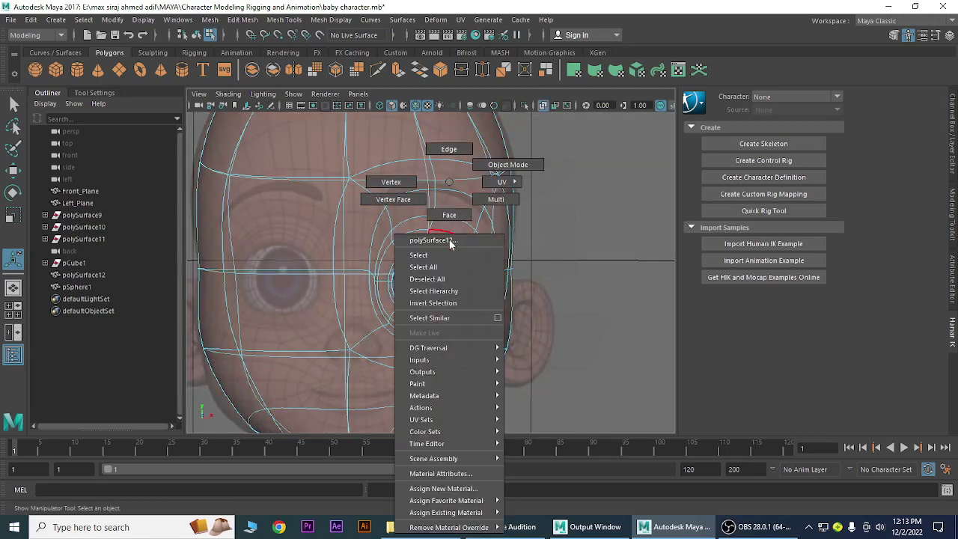
{"action": "scroll", "coordinate": [487, 352], "scroll_direction": "up", "scroll_amount": 2}
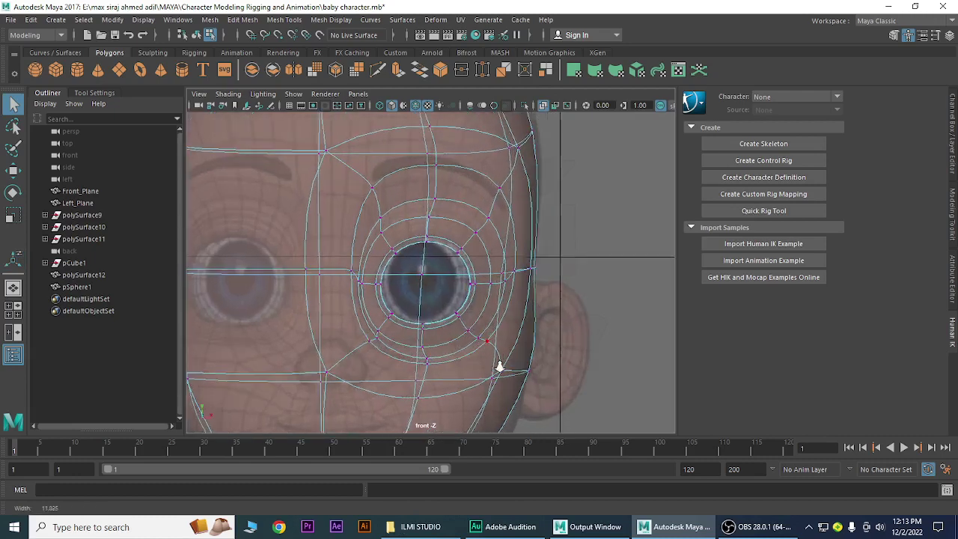
{"action": "scroll", "coordinate": [498, 366], "scroll_direction": "up", "scroll_amount": 2}
{"action": "scroll", "coordinate": [450, 338], "scroll_direction": "up", "scroll_amount": 2}
{"action": "scroll", "coordinate": [452, 312], "scroll_direction": "up", "scroll_amount": 2}
{"action": "scroll", "coordinate": [482, 331], "scroll_direction": "up", "scroll_amount": 1}
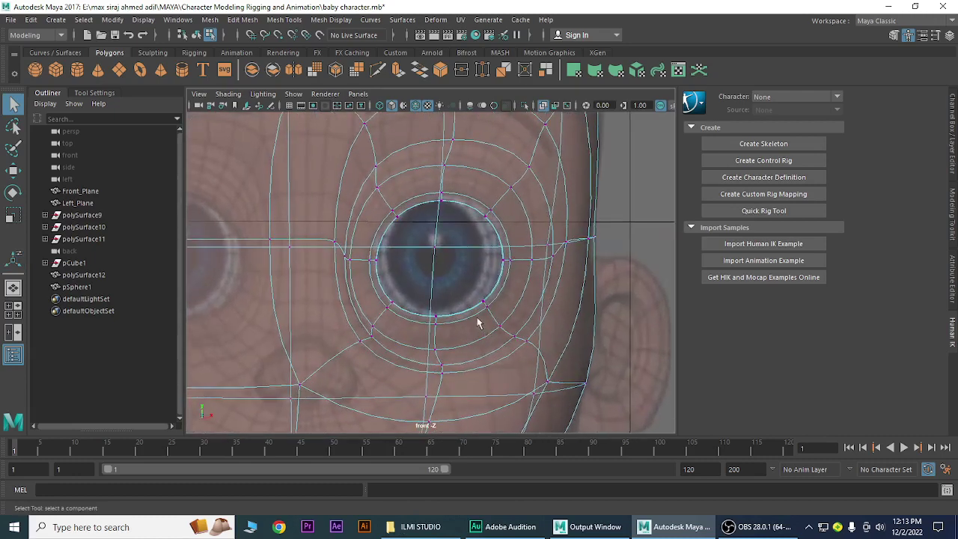
{"action": "scroll", "coordinate": [450, 300], "scroll_direction": "up", "scroll_amount": 1}
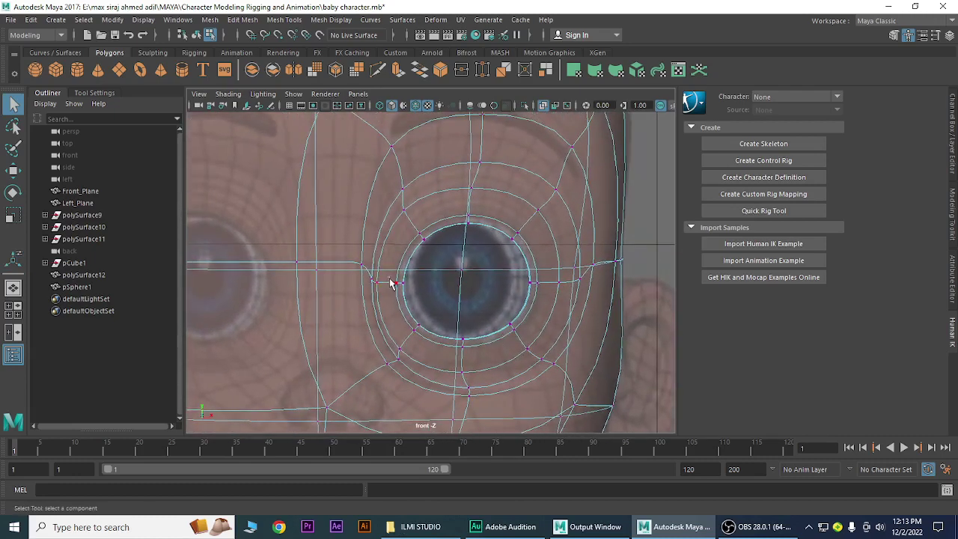
Slide the left eye-ring vertex toward the iris and raise the top vertex.
{"action": "left_click", "coordinate": [408, 297]}
{"action": "key", "text": "w"}
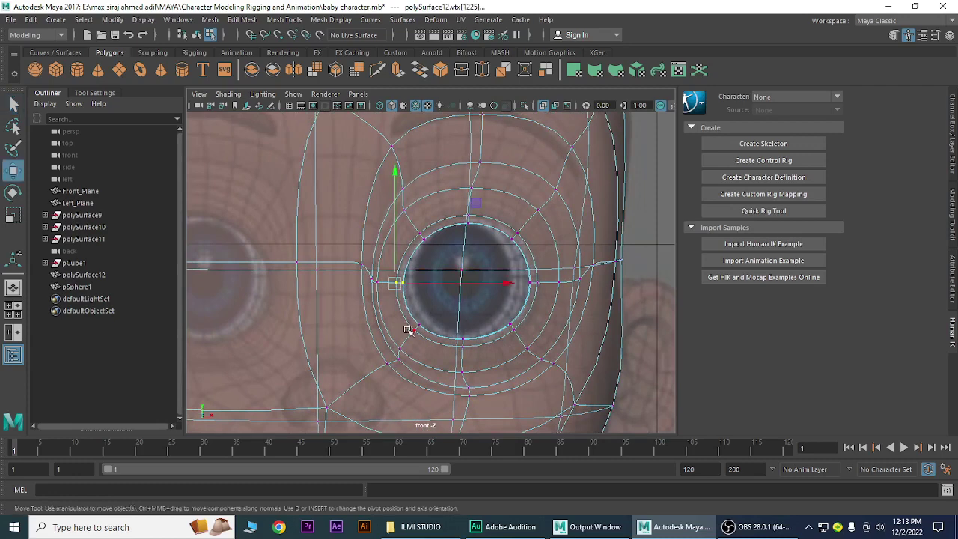
{"action": "mouse_move", "coordinate": [507, 285]}
{"action": "left_mouse_down"}
{"action": "mouse_move", "coordinate": [487, 295]}
{"action": "mouse_move", "coordinate": [497, 292]}
{"action": "left_mouse_up"}
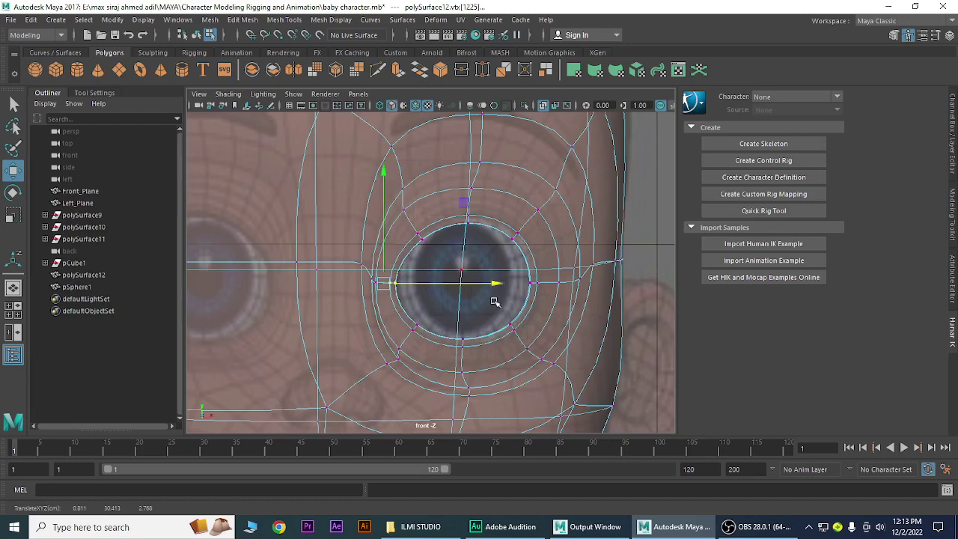
{"action": "left_click", "coordinate": [468, 218]}
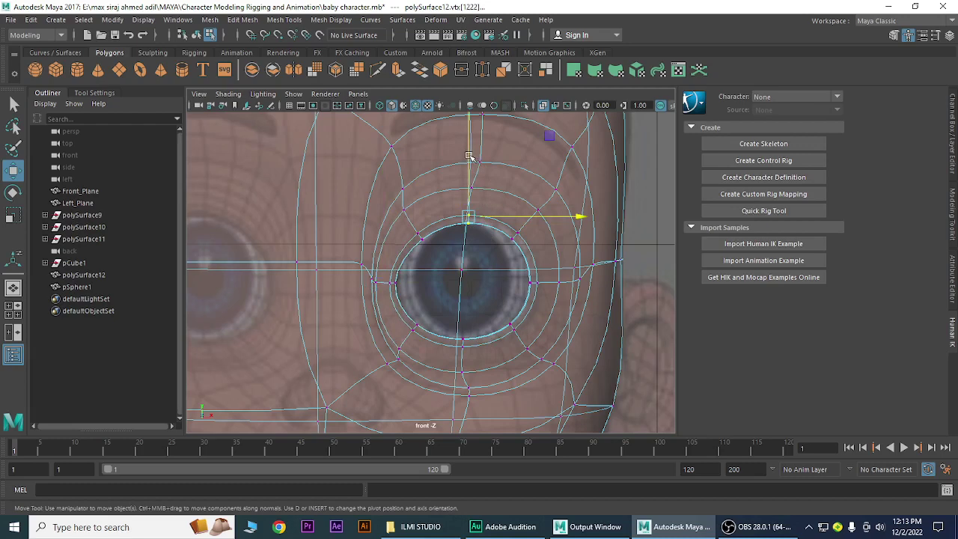
{"action": "left_click_drag", "start_coordinate": [468, 156], "coordinate": [472, 148]}
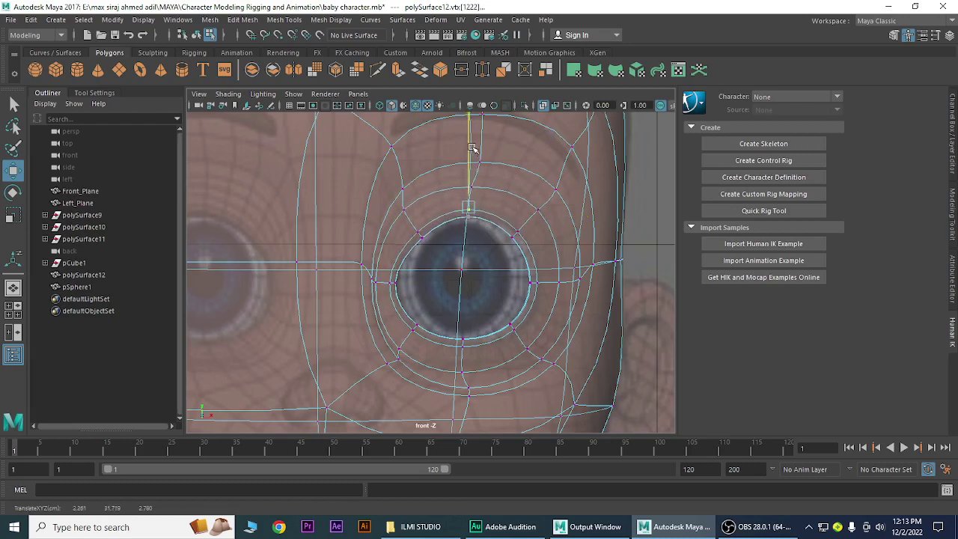
{"action": "left_click_drag", "start_coordinate": [473, 148], "coordinate": [472, 146]}
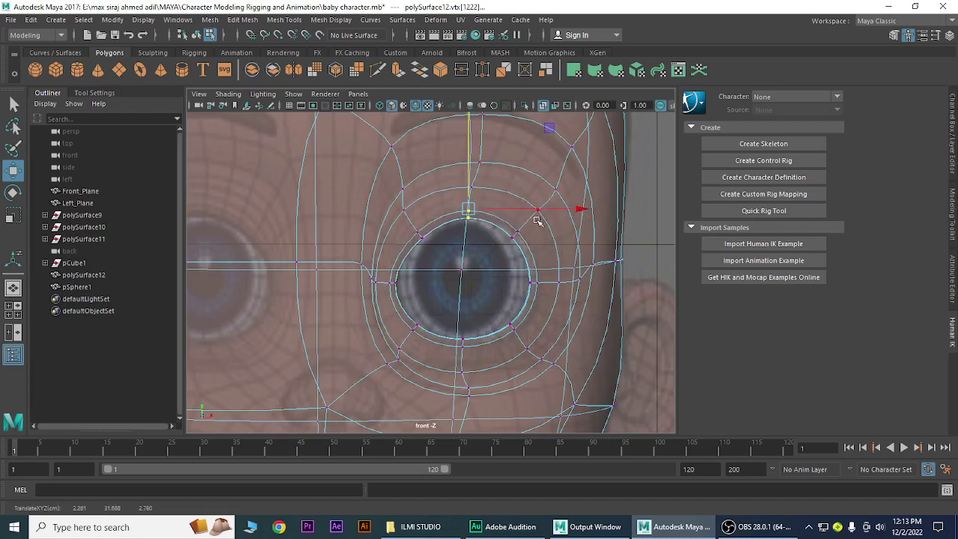
Move the upper-right, lower-right and upper-left ring vertices around the eyeball, then turn X-Ray off.
{"action": "left_click", "coordinate": [519, 245]}
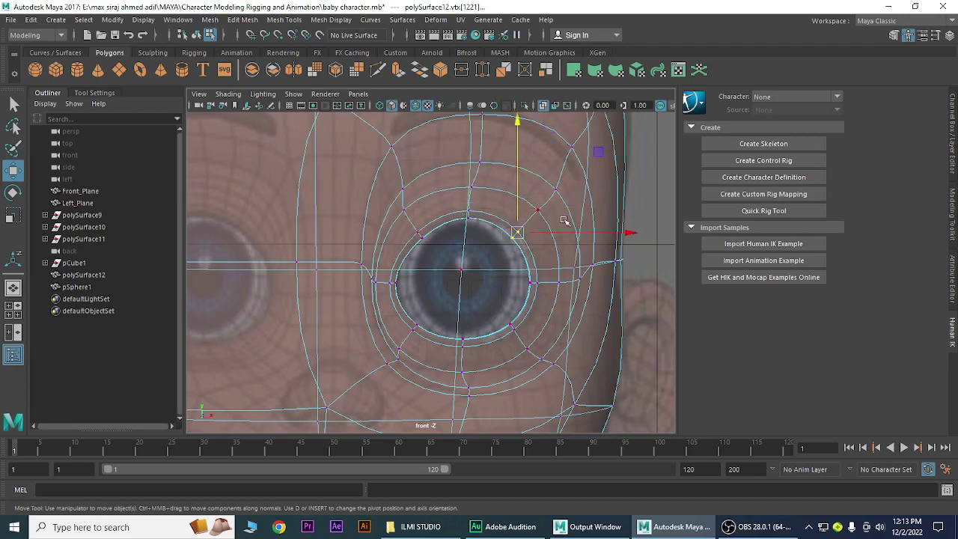
{"action": "middle_click_drag", "start_coordinate": [599, 159], "coordinate": [612, 150]}
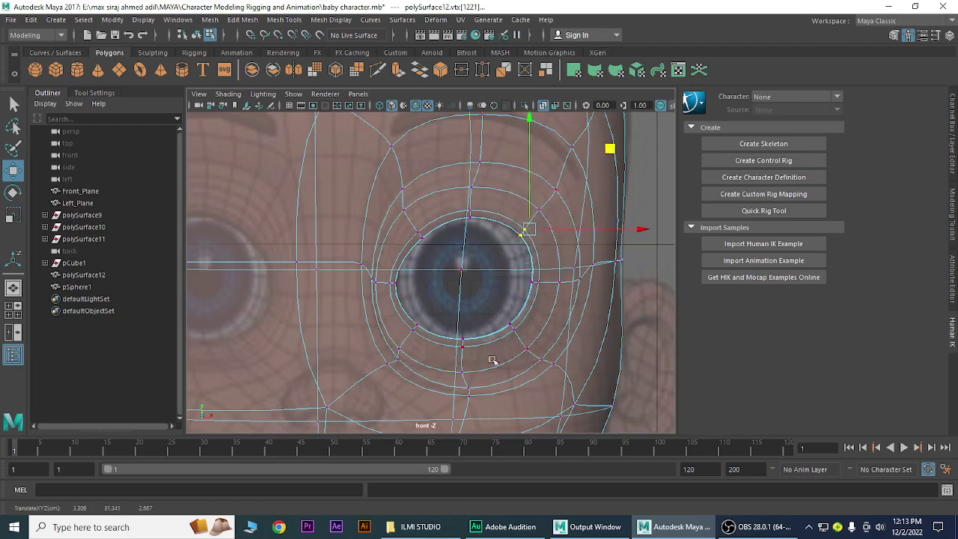
{"action": "left_click", "coordinate": [526, 320]}
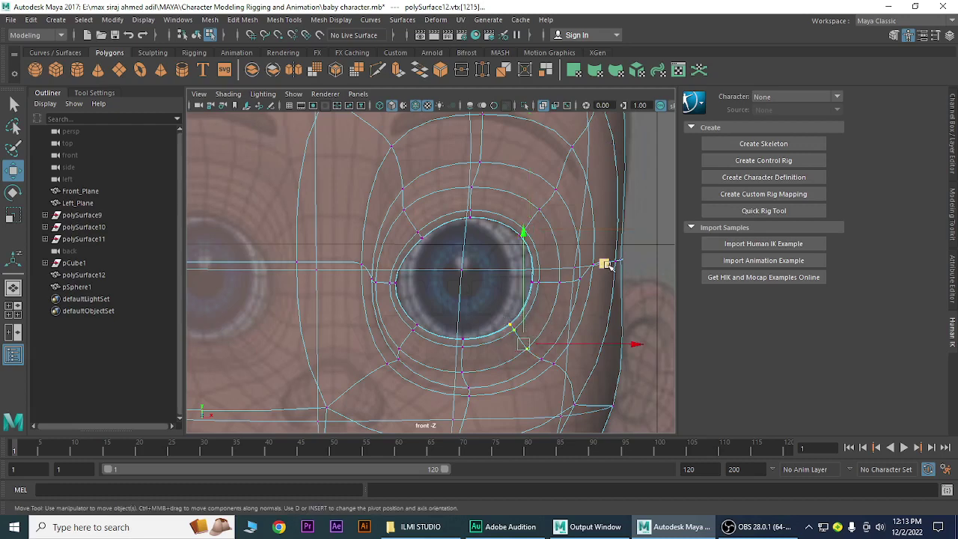
{"action": "mouse_move", "coordinate": [608, 266]}
{"action": "middle_mouse_down"}
{"action": "mouse_move", "coordinate": [612, 280]}
{"action": "mouse_move", "coordinate": [601, 293]}
{"action": "middle_mouse_up"}
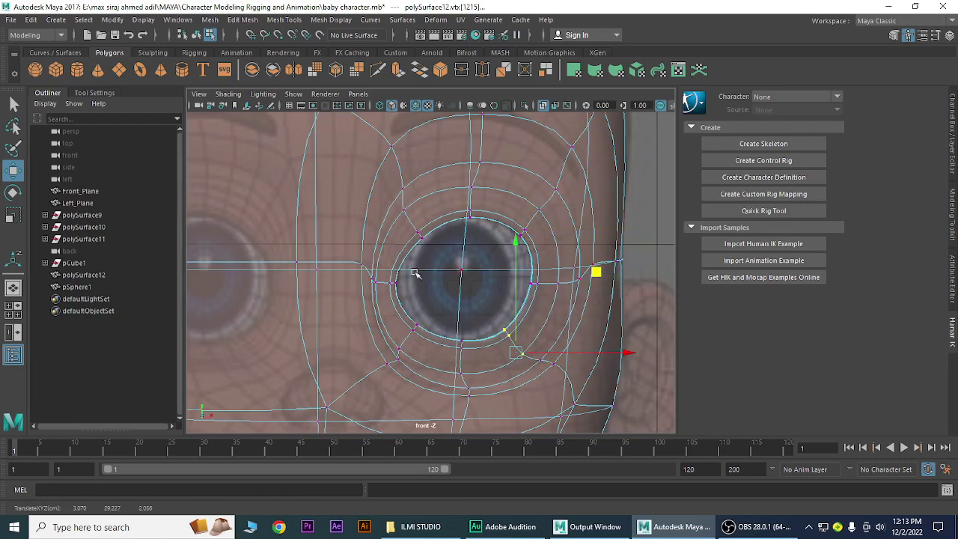
{"action": "left_click", "coordinate": [420, 234]}
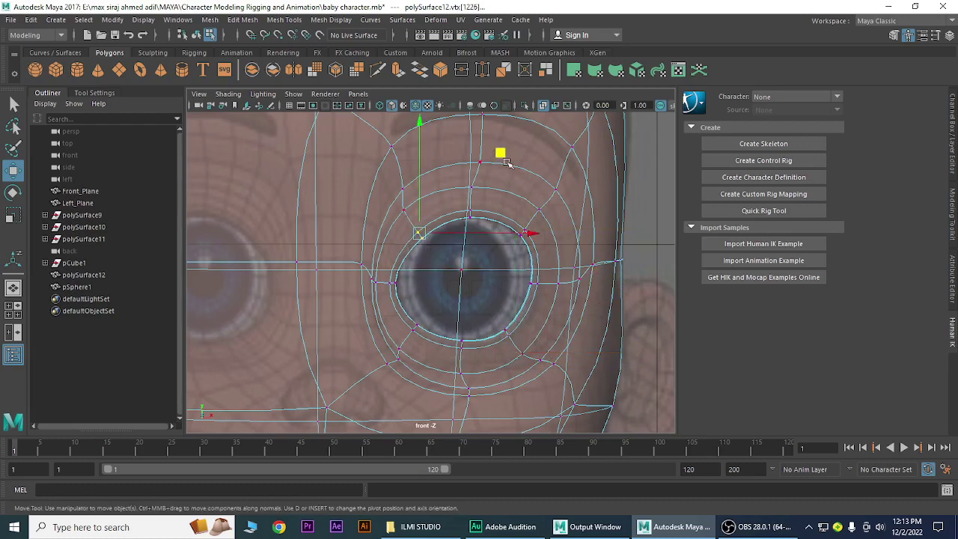
{"action": "middle_click_drag", "start_coordinate": [503, 153], "coordinate": [499, 149]}
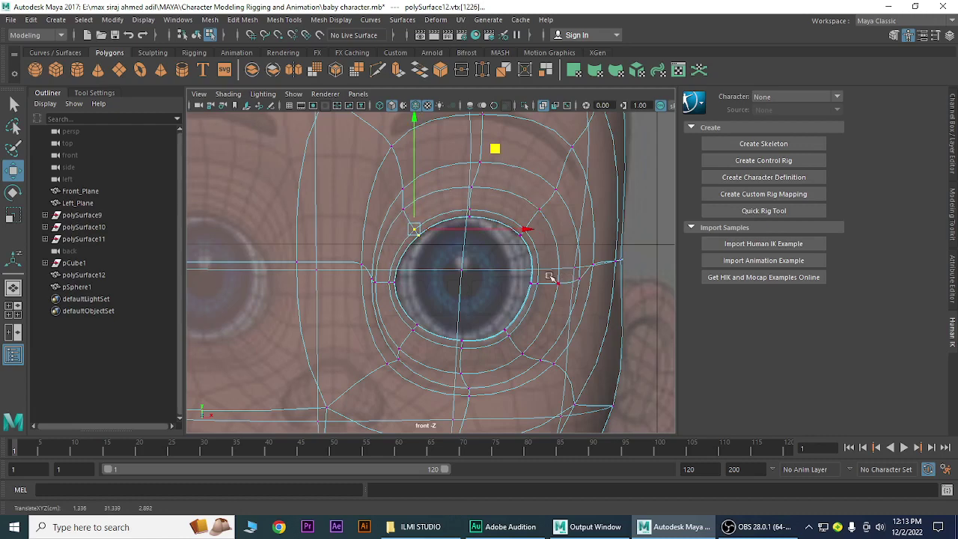
{"action": "left_click", "coordinate": [544, 105]}
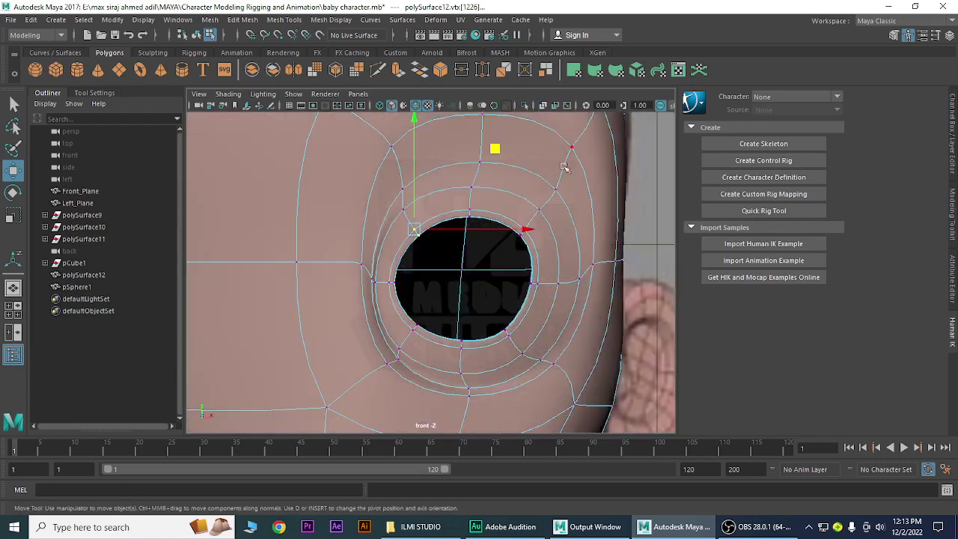
Switch to Perspective View and zoom out to see the whole character.
{"action": "scroll", "coordinate": [548, 323], "scroll_direction": "down", "scroll_amount": 3}
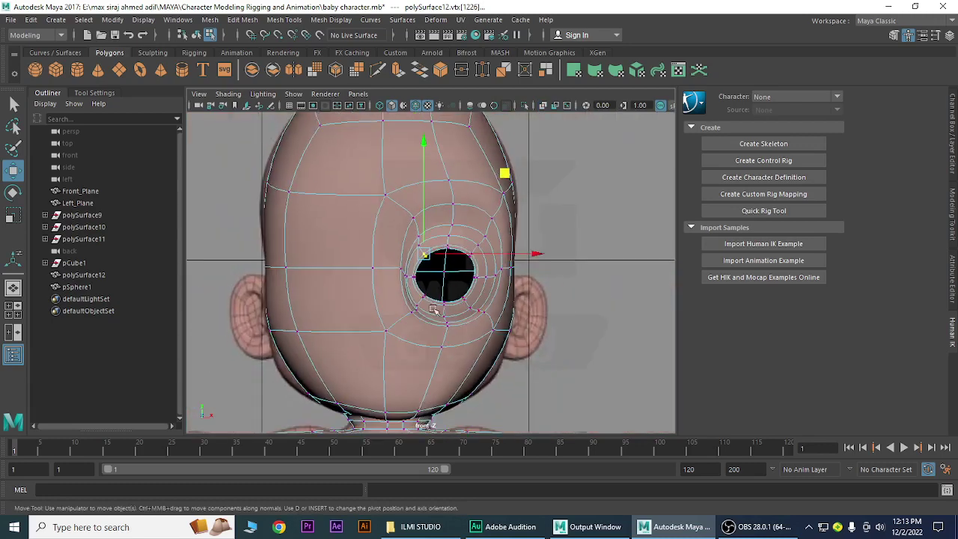
{"action": "scroll", "coordinate": [547, 323], "scroll_direction": "down", "scroll_amount": 2}
{"action": "left_click_drag", "start_coordinate": [449, 329], "coordinate": [422, 343], "text": "alt"}
{"action": "key", "text": "space"}
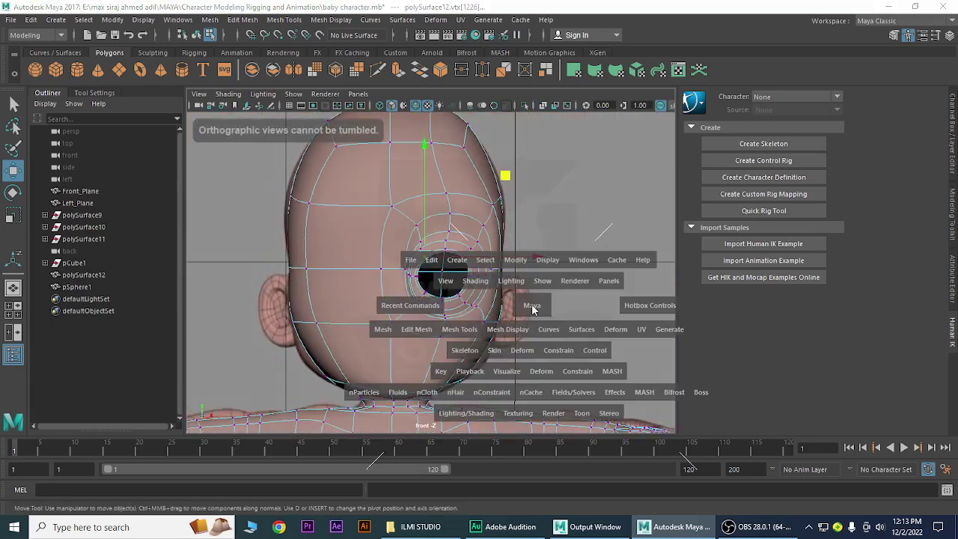
{"action": "left_click_drag", "start_coordinate": [532, 304], "coordinate": [531, 275]}
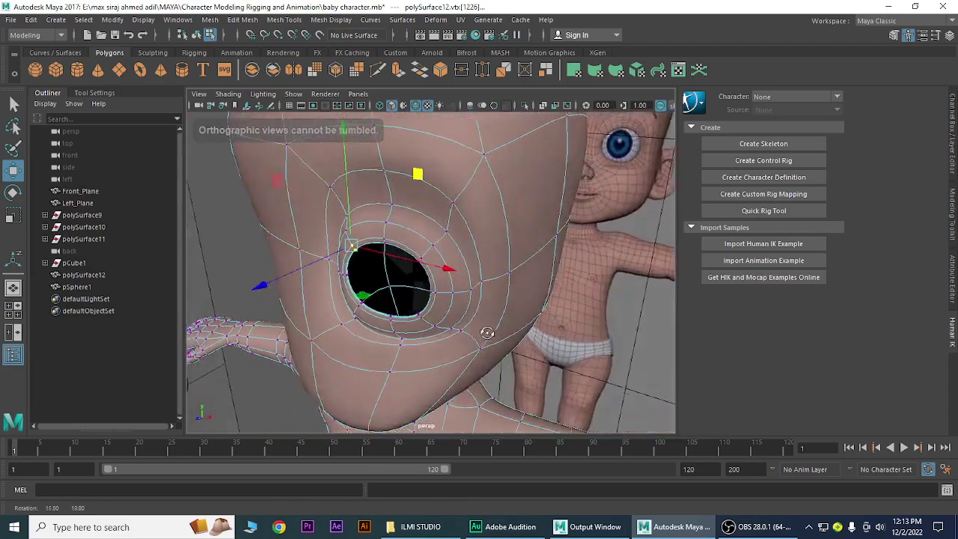
{"action": "mouse_move", "coordinate": [524, 315]}
{"action": "left_mouse_down", "text": "alt"}
{"action": "mouse_move", "coordinate": [460, 330]}
{"action": "mouse_move", "coordinate": [544, 345]}
{"action": "left_mouse_up", "text": "alt"}
{"action": "scroll", "coordinate": [517, 337], "scroll_direction": "down", "scroll_amount": 2}
{"action": "scroll", "coordinate": [460, 330], "scroll_direction": "down", "scroll_amount": 3}
{"action": "scroll", "coordinate": [472, 335], "scroll_direction": "down", "scroll_amount": 3}
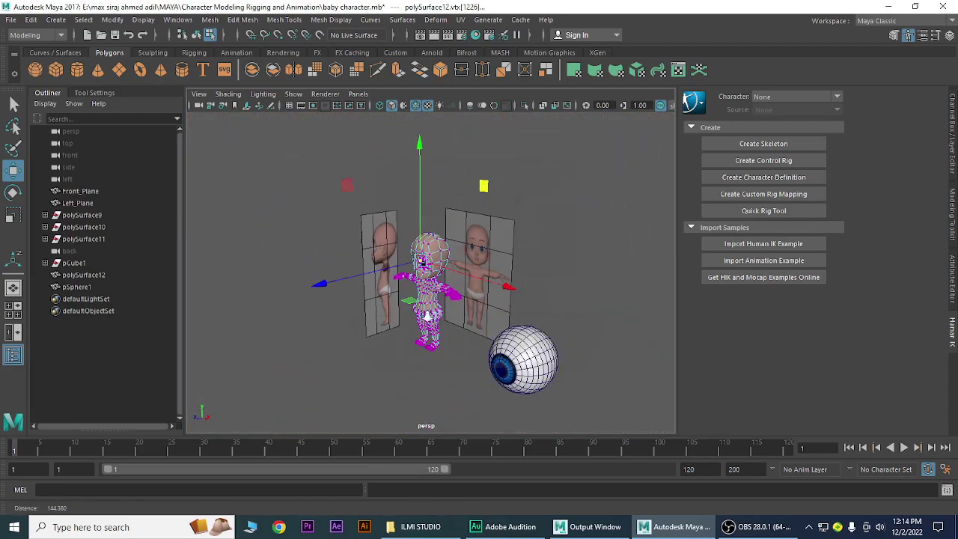
Return the character mesh to Object Mode and select the eyeball sphere pSphere1.
{"action": "left_click", "coordinate": [532, 352]}
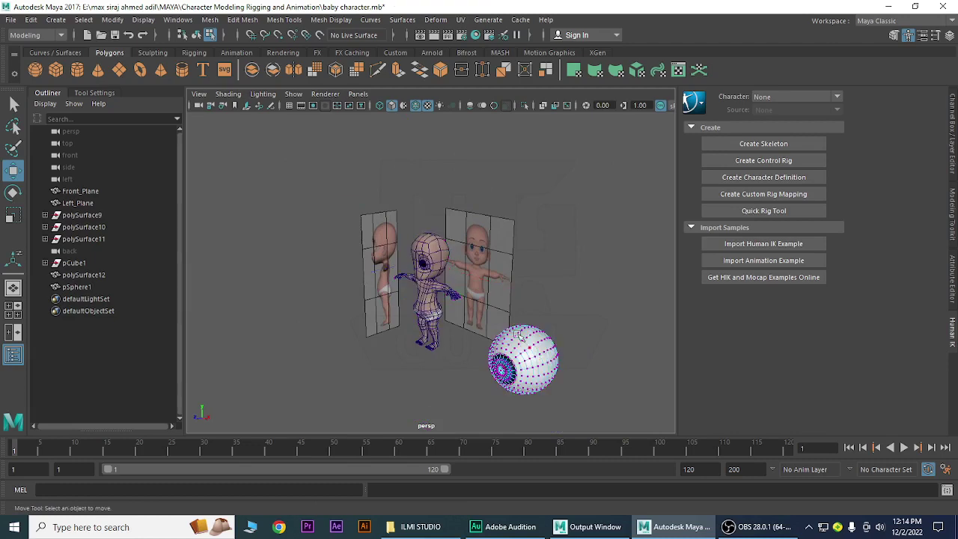
{"action": "left_click", "coordinate": [440, 256]}
{"action": "right_click_drag", "start_coordinate": [439, 253], "coordinate": [479, 164]}
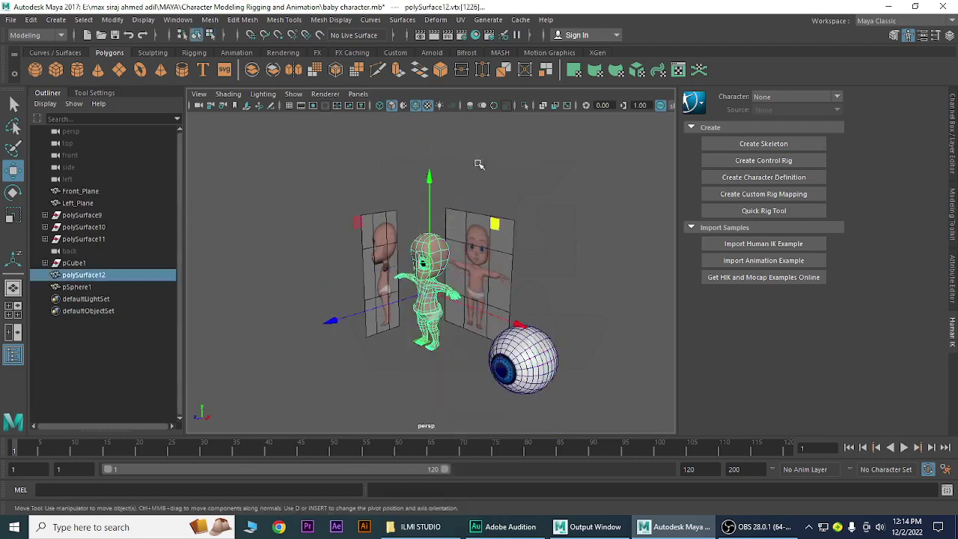
{"action": "scroll", "coordinate": [483, 375], "scroll_direction": "up", "scroll_amount": 3}
{"action": "scroll", "coordinate": [594, 408], "scroll_direction": "down", "scroll_amount": 1}
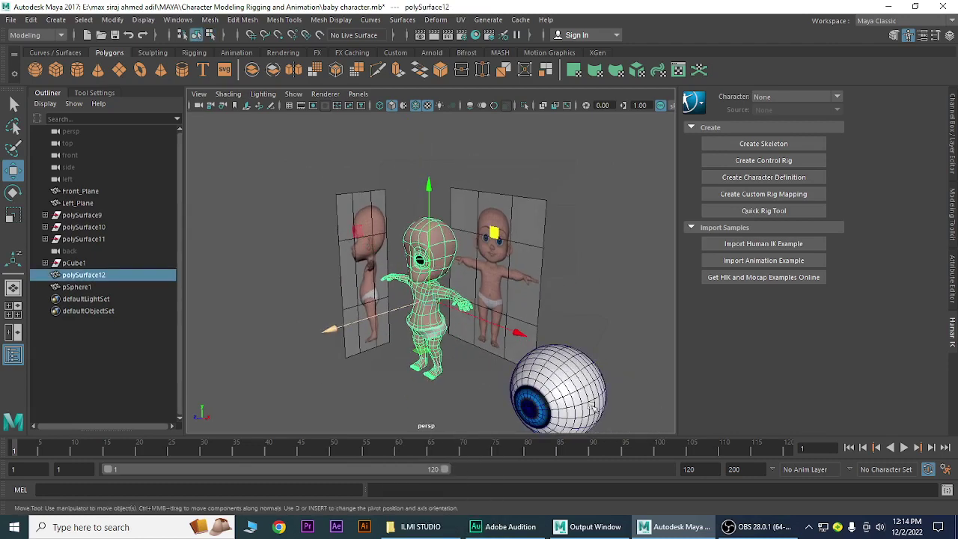
{"action": "left_click", "coordinate": [592, 406]}
{"action": "scroll", "coordinate": [569, 359], "scroll_direction": "down", "scroll_amount": 3}
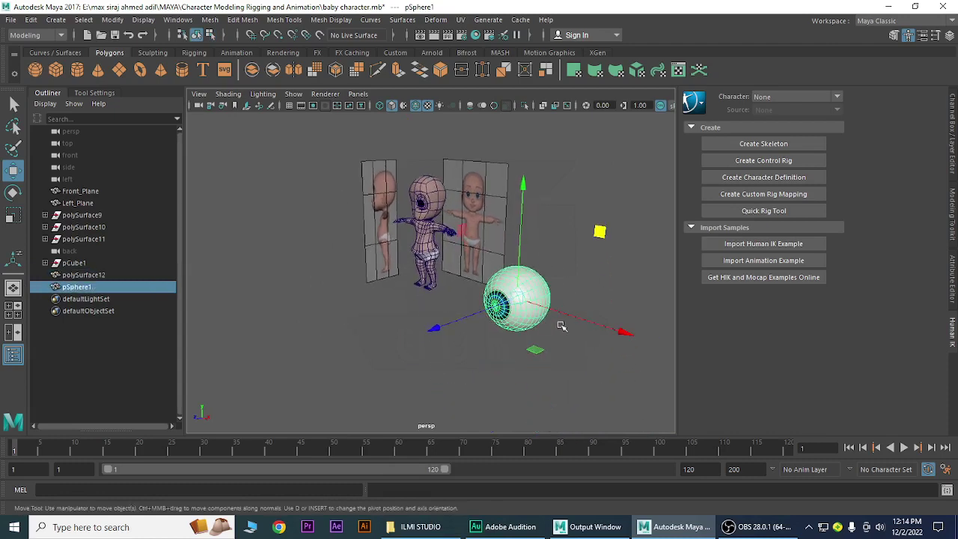
Move the eyeball sphere toward the character, shifting it slightly along Z.
{"action": "mouse_move", "coordinate": [561, 326]}
{"action": "left_mouse_down"}
{"action": "mouse_move", "coordinate": [485, 298]}
{"action": "mouse_move", "coordinate": [497, 302]}
{"action": "left_mouse_up"}
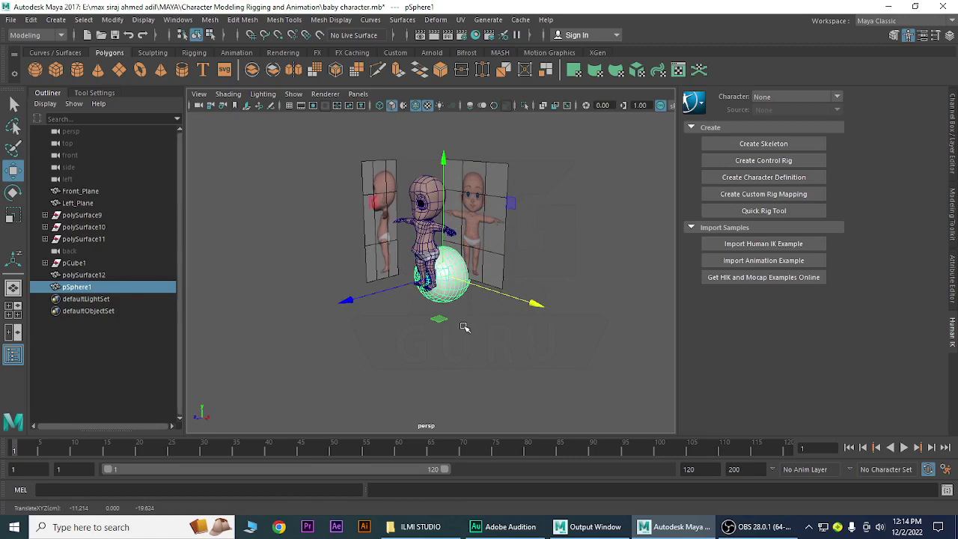
{"action": "key", "text": "f"}
{"action": "left_click_drag", "start_coordinate": [483, 343], "coordinate": [456, 346], "text": "alt"}
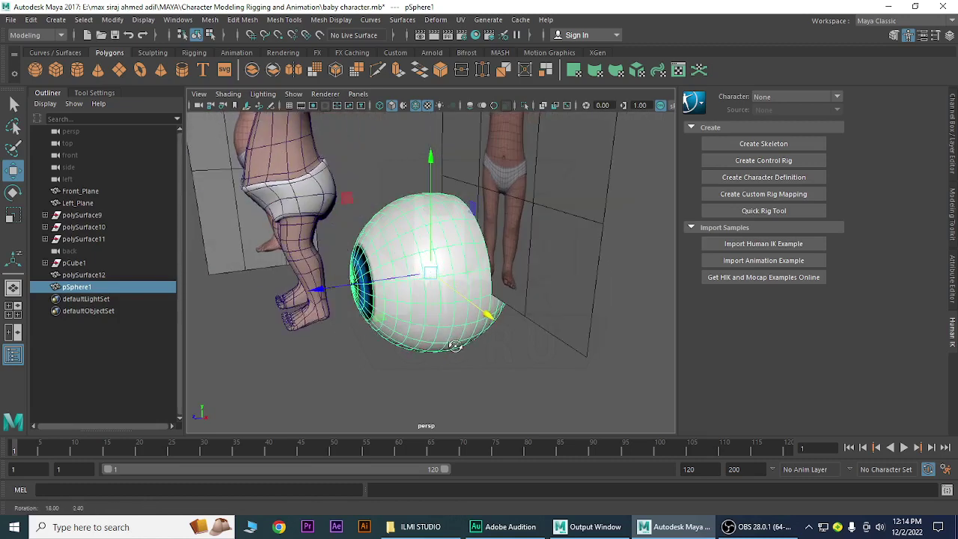
{"action": "left_click_drag", "start_coordinate": [368, 284], "coordinate": [327, 297]}
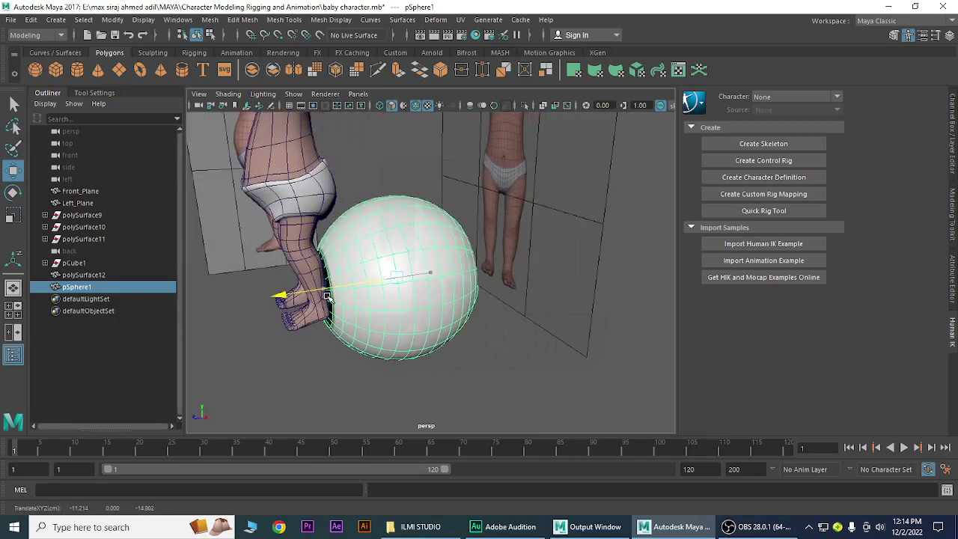
Scale the eye sphere down uniformly to about 0.226 of its size.
{"action": "key", "text": "r"}
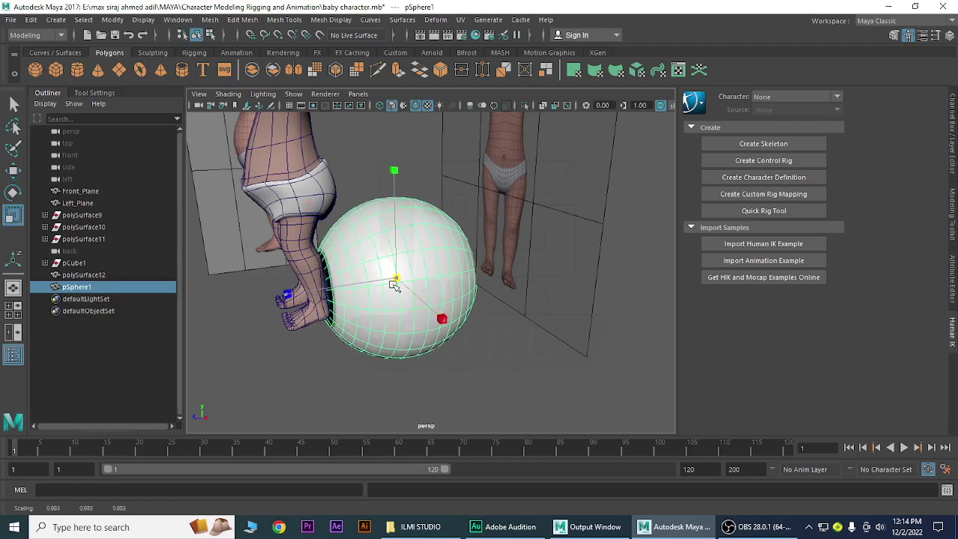
{"action": "left_click_drag", "start_coordinate": [396, 279], "coordinate": [288, 366]}
{"action": "key", "text": "w"}
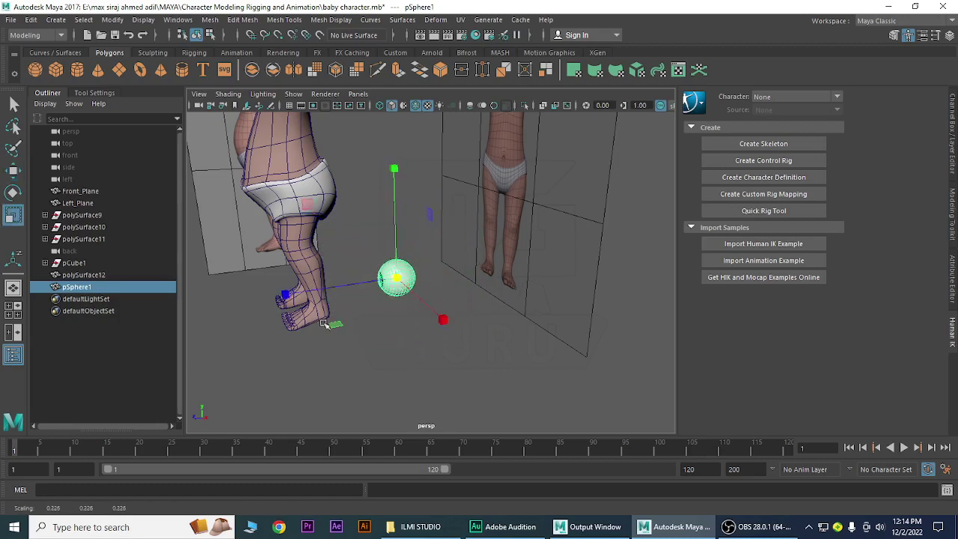
{"action": "key", "text": "space"}
{"action": "left_click_drag", "start_coordinate": [509, 302], "coordinate": [563, 306]}
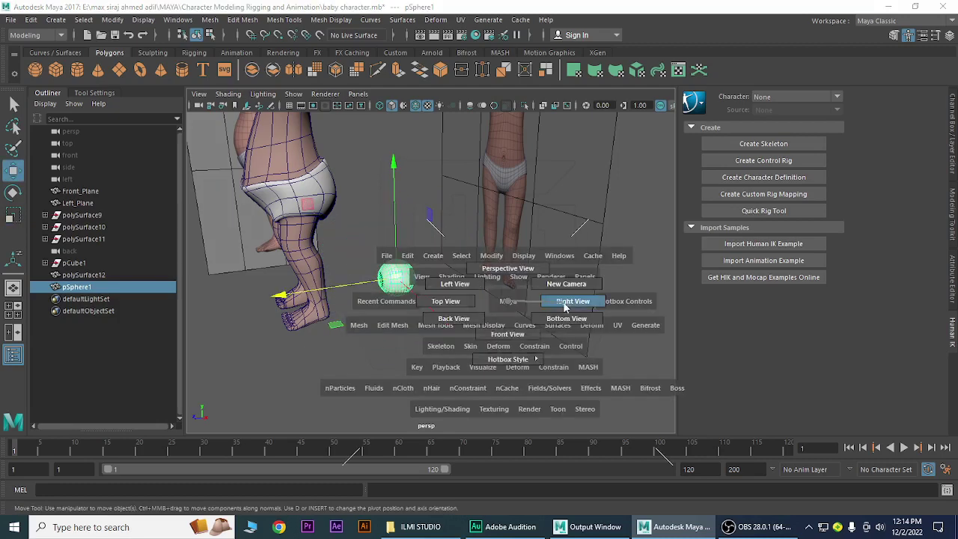
In side view, raise the eye sphere to head height and move it forward into the head.
{"action": "scroll", "coordinate": [411, 330], "scroll_direction": "down", "scroll_amount": 2}
{"action": "scroll", "coordinate": [419, 299], "scroll_direction": "down", "scroll_amount": 2}
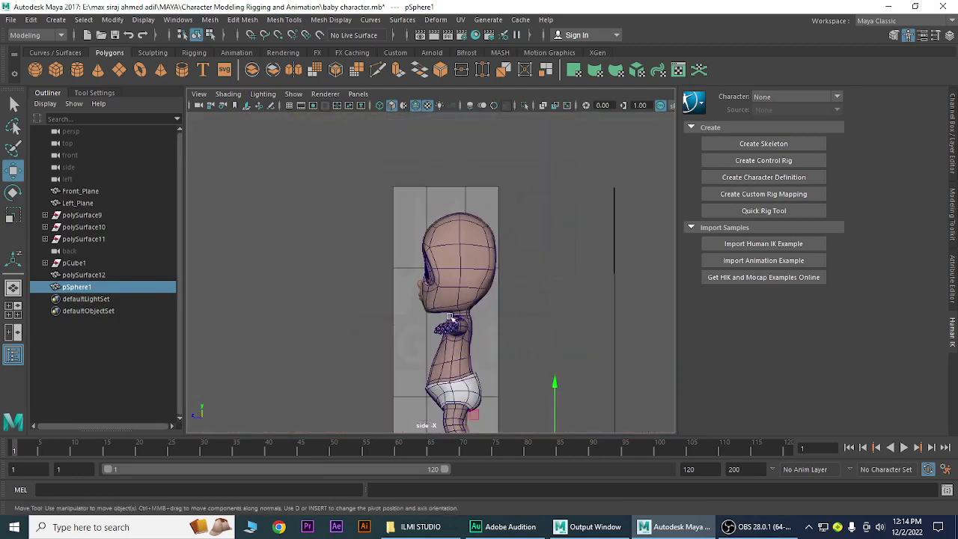
{"action": "scroll", "coordinate": [431, 262], "scroll_direction": "down", "scroll_amount": 2}
{"action": "scroll", "coordinate": [442, 235], "scroll_direction": "down", "scroll_amount": 1}
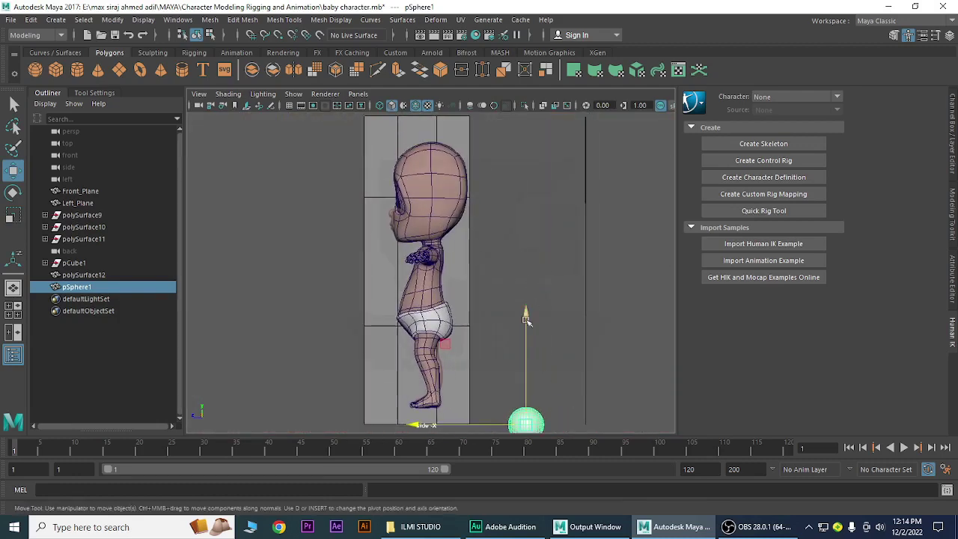
{"action": "left_click_drag", "start_coordinate": [525, 316], "coordinate": [533, 92]}
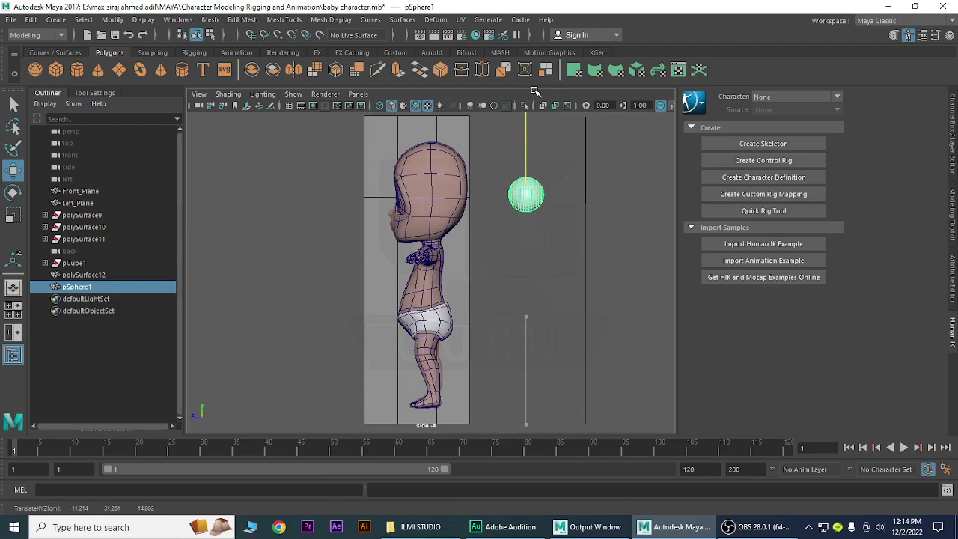
{"action": "left_click_drag", "start_coordinate": [442, 197], "coordinate": [353, 238]}
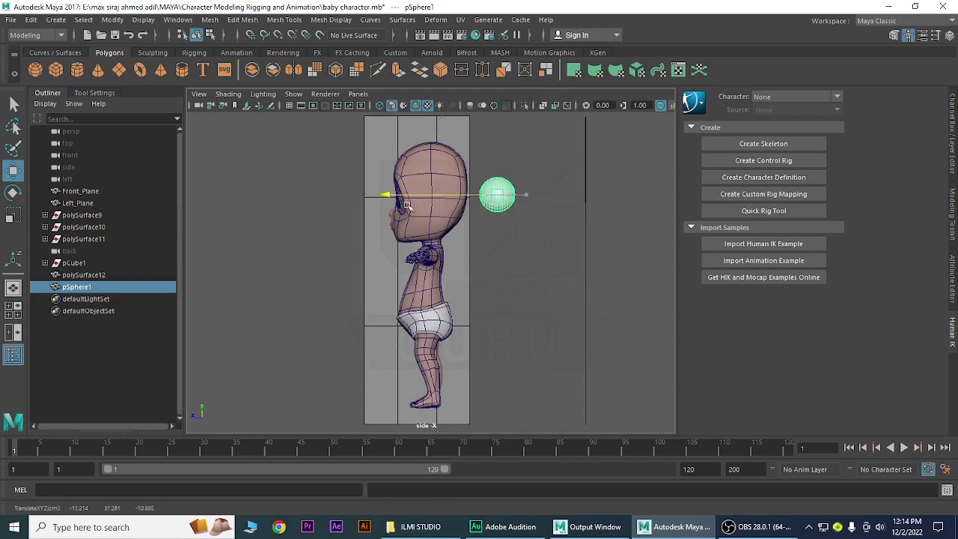
In wireframe, nudge the sphere slightly back and lower it to eye level.
{"action": "key", "text": "4"}
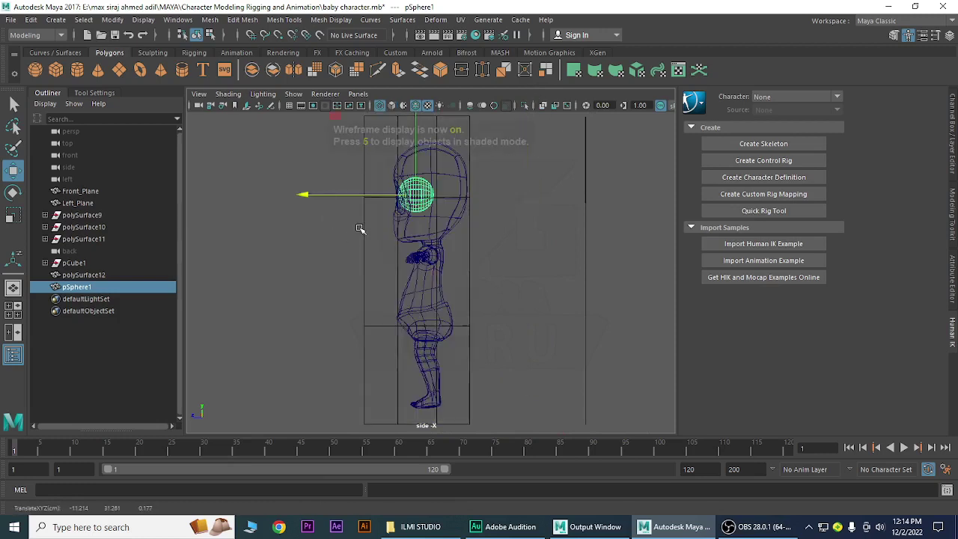
{"action": "scroll", "coordinate": [431, 250], "scroll_direction": "up", "scroll_amount": 2}
{"action": "scroll", "coordinate": [431, 251], "scroll_direction": "up", "scroll_amount": 2}
{"action": "middle_click_drag", "start_coordinate": [431, 251], "coordinate": [520, 418], "text": "alt"}
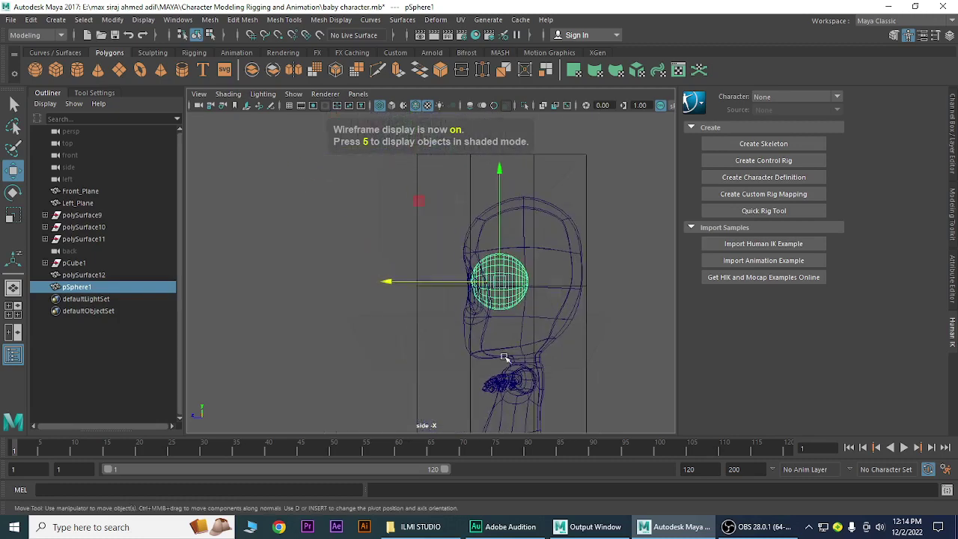
{"action": "scroll", "coordinate": [517, 419], "scroll_direction": "up", "scroll_amount": 2}
{"action": "scroll", "coordinate": [517, 419], "scroll_direction": "up", "scroll_amount": 1}
{"action": "middle_click_drag", "start_coordinate": [487, 371], "coordinate": [368, 315], "text": "alt"}
{"action": "scroll", "coordinate": [420, 356], "scroll_direction": "up", "scroll_amount": 1}
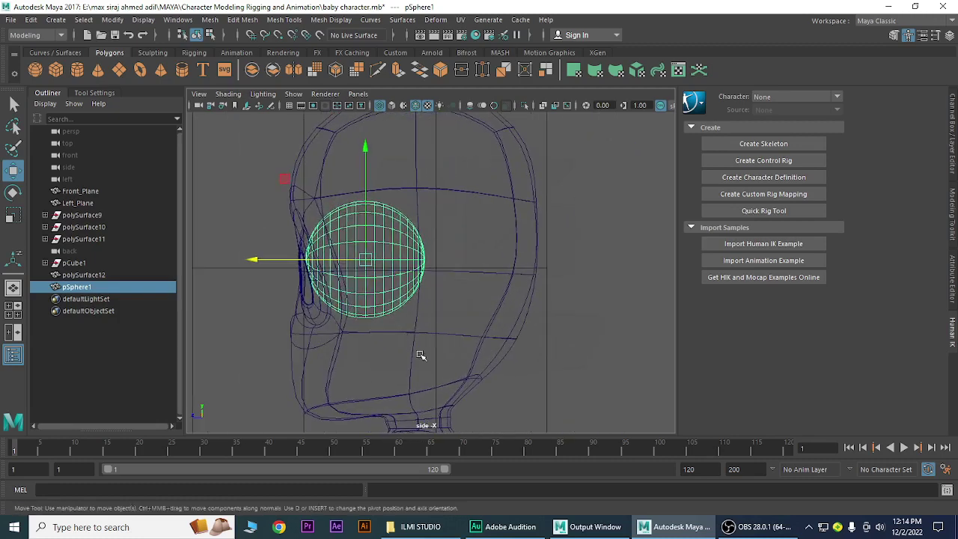
{"action": "left_click_drag", "start_coordinate": [275, 261], "coordinate": [286, 261]}
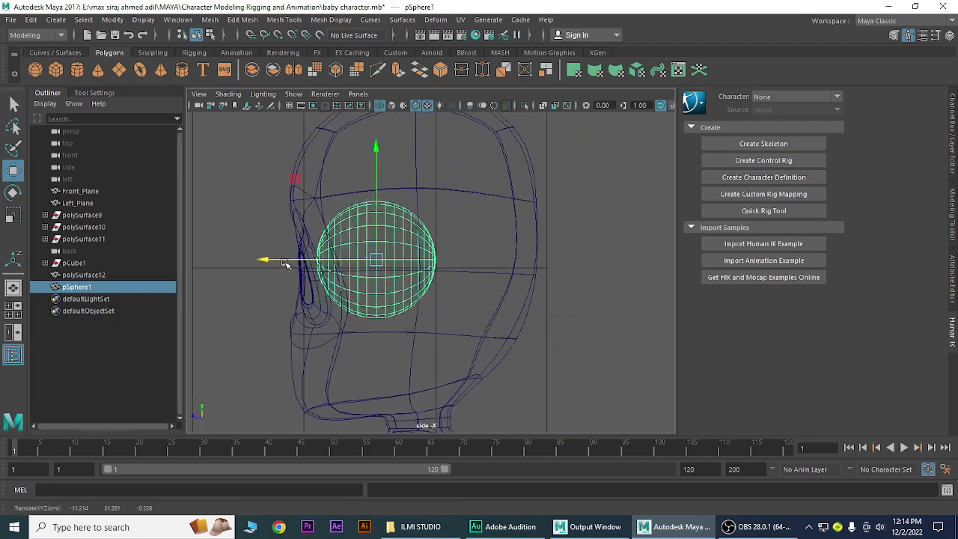
{"action": "left_click_drag", "start_coordinate": [376, 176], "coordinate": [380, 193]}
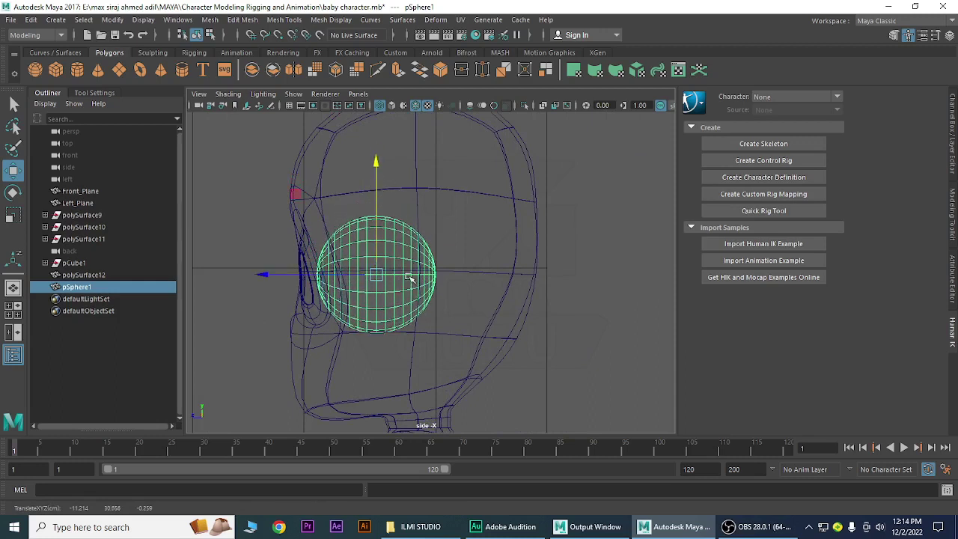
Scale the eye sphere down to about 0.173 and switch to front view.
{"action": "key", "text": "r"}
{"action": "left_click_drag", "start_coordinate": [376, 274], "coordinate": [355, 294]}
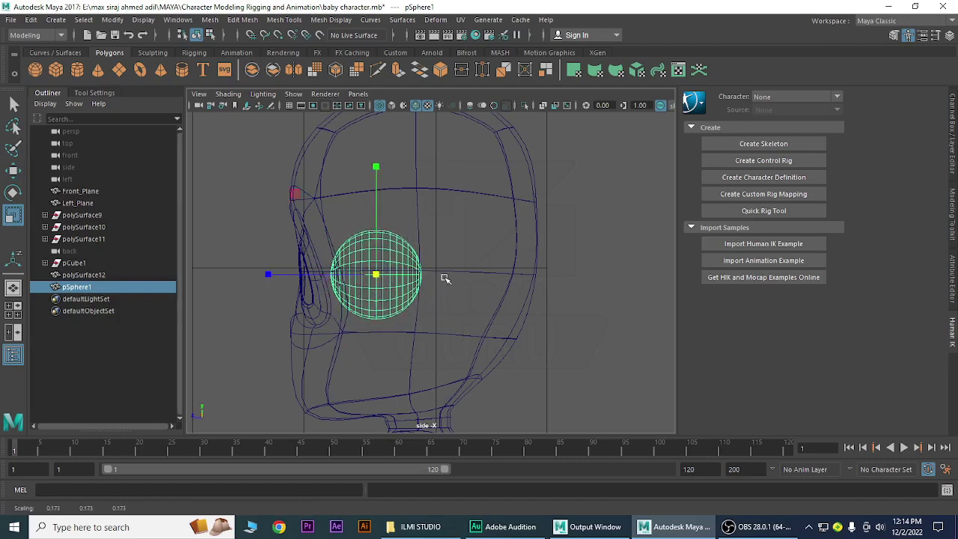
{"action": "key", "text": "space"}
{"action": "left_click_drag", "start_coordinate": [459, 271], "coordinate": [461, 299]}
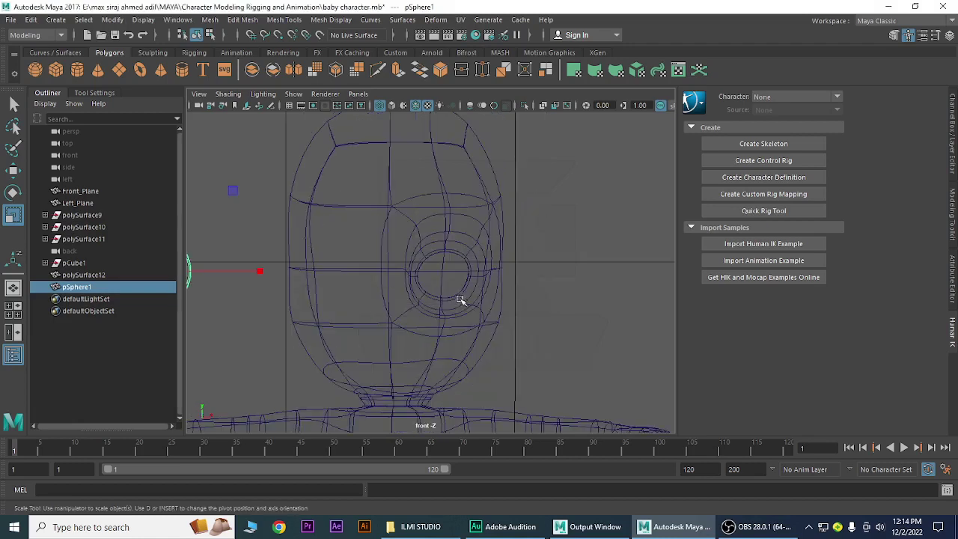
Slide the eye sphere sideways along X onto the eye socket.
{"action": "scroll", "coordinate": [449, 306], "scroll_direction": "down", "scroll_amount": 2}
{"action": "scroll", "coordinate": [357, 298], "scroll_direction": "down", "scroll_amount": 3}
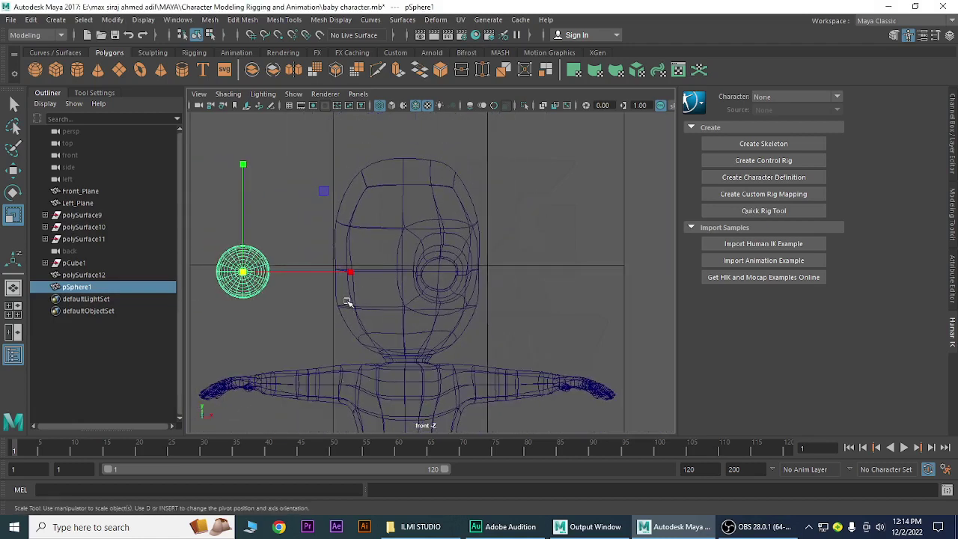
{"action": "key", "text": "w"}
{"action": "mouse_move", "coordinate": [351, 279]}
{"action": "left_mouse_down"}
{"action": "mouse_move", "coordinate": [427, 274]}
{"action": "mouse_move", "coordinate": [561, 292]}
{"action": "mouse_move", "coordinate": [548, 293]}
{"action": "left_mouse_up"}
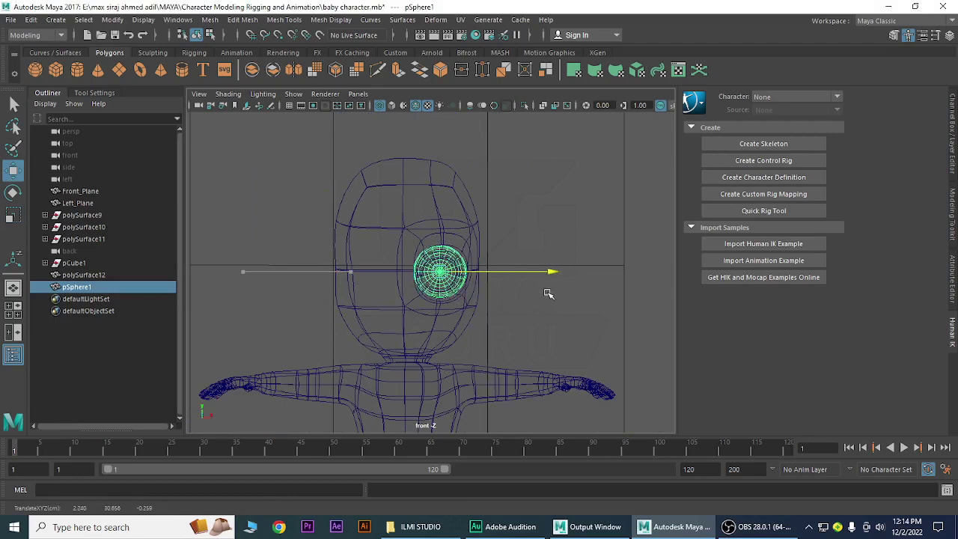
With shading back on, nudge the sphere slightly down and left to centre it in the socket.
{"action": "scroll", "coordinate": [481, 274], "scroll_direction": "up", "scroll_amount": 2}
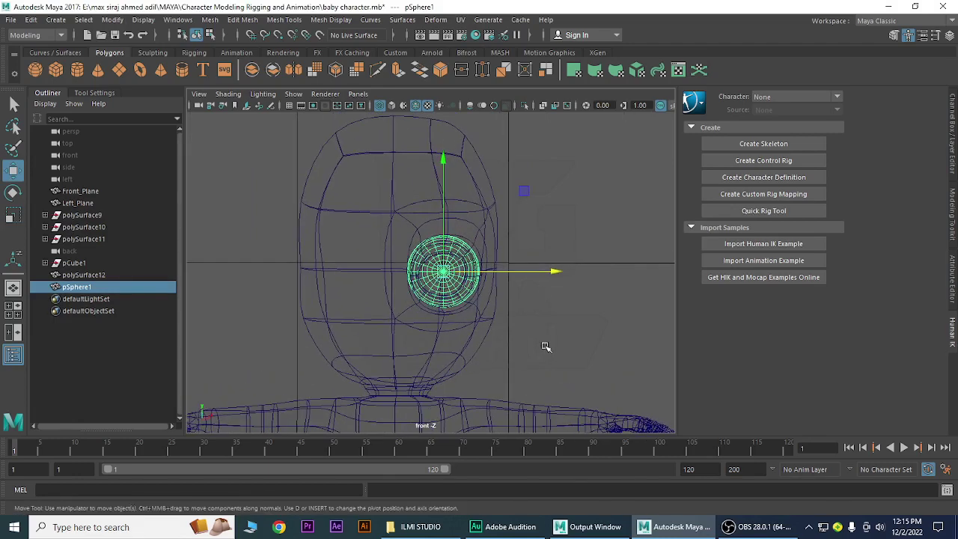
{"action": "scroll", "coordinate": [546, 347], "scroll_direction": "up", "scroll_amount": 1}
{"action": "scroll", "coordinate": [562, 357], "scroll_direction": "up", "scroll_amount": 1}
{"action": "scroll", "coordinate": [488, 290], "scroll_direction": "up", "scroll_amount": 1}
{"action": "scroll", "coordinate": [516, 315], "scroll_direction": "up", "scroll_amount": 1}
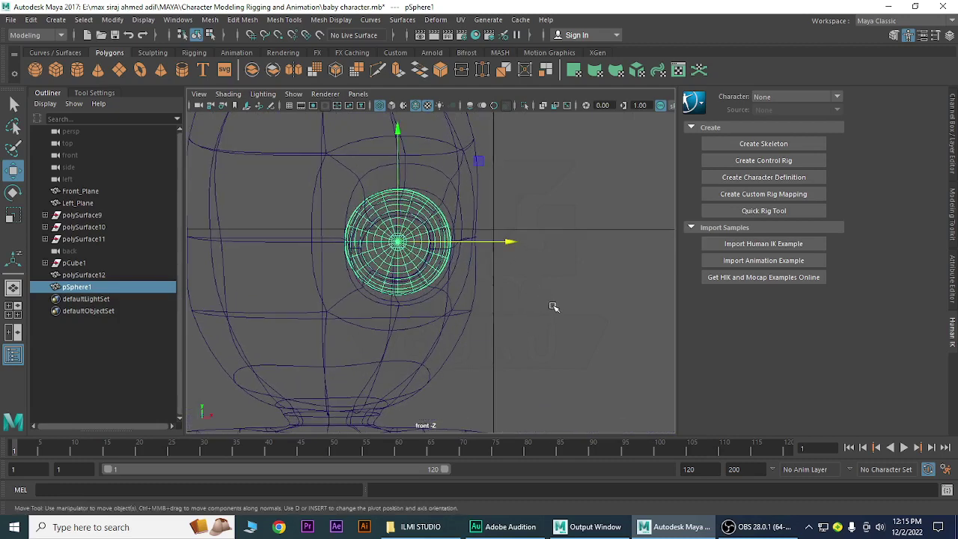
{"action": "key", "text": "6"}
{"action": "scroll", "coordinate": [449, 284], "scroll_direction": "down", "scroll_amount": 2}
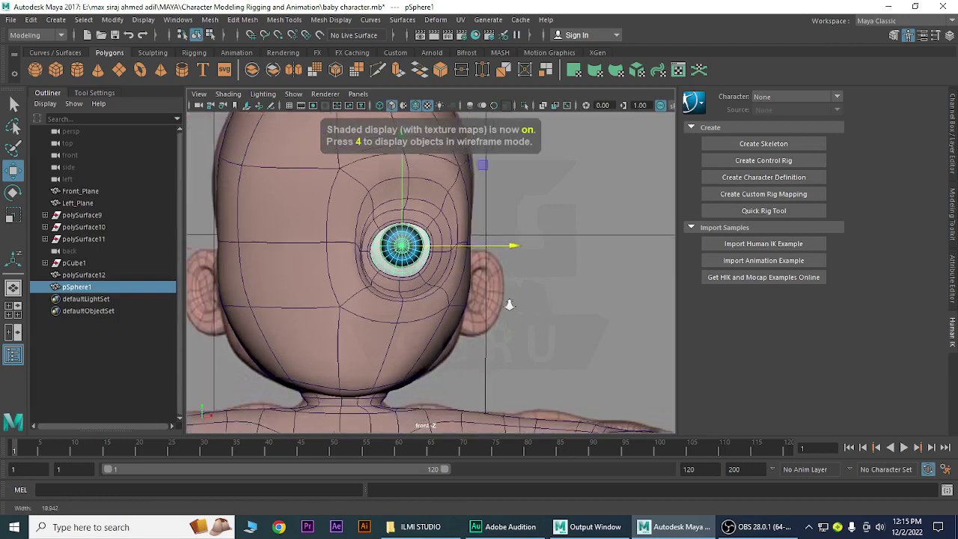
{"action": "scroll", "coordinate": [480, 316], "scroll_direction": "down", "scroll_amount": 1}
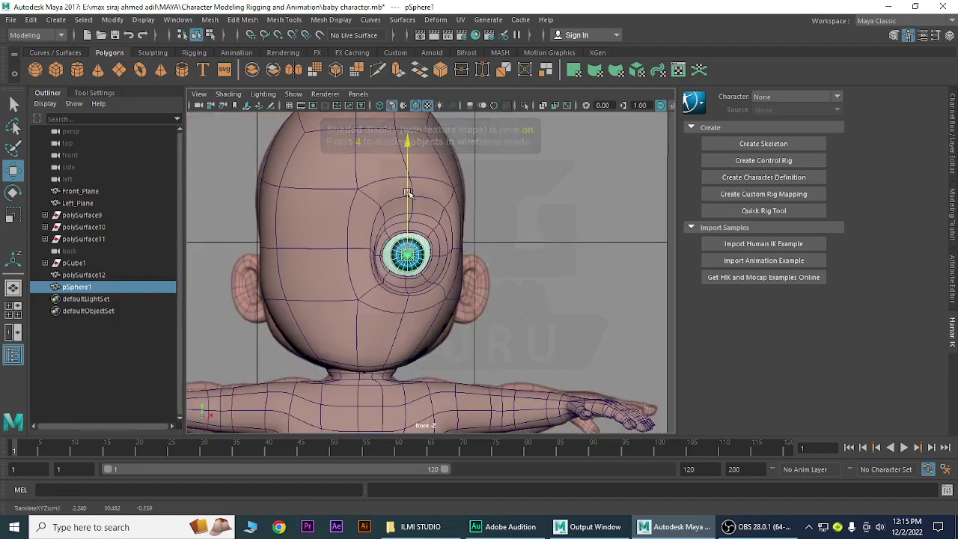
{"action": "left_click_drag", "start_coordinate": [409, 188], "coordinate": [405, 193]}
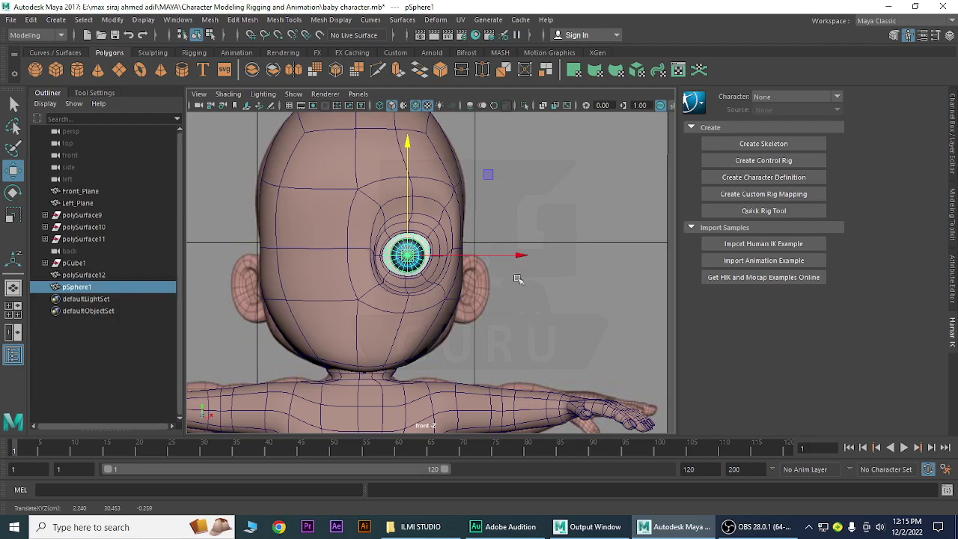
{"action": "left_click_drag", "start_coordinate": [521, 259], "coordinate": [517, 261]}
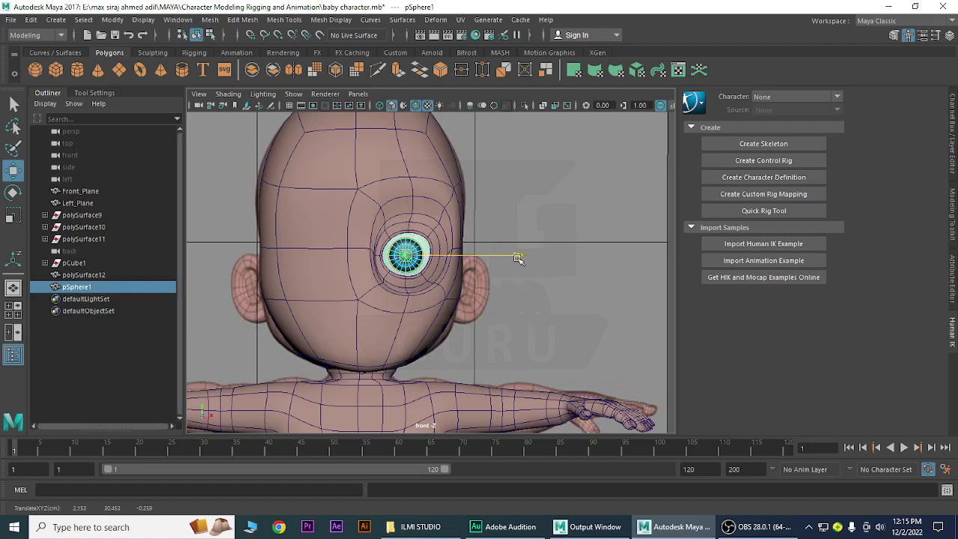
Switch to perspective view, orbit around the character and reselect pSphere1.
{"action": "key", "text": "space"}
{"action": "left_click_drag", "start_coordinate": [519, 324], "coordinate": [513, 293]}
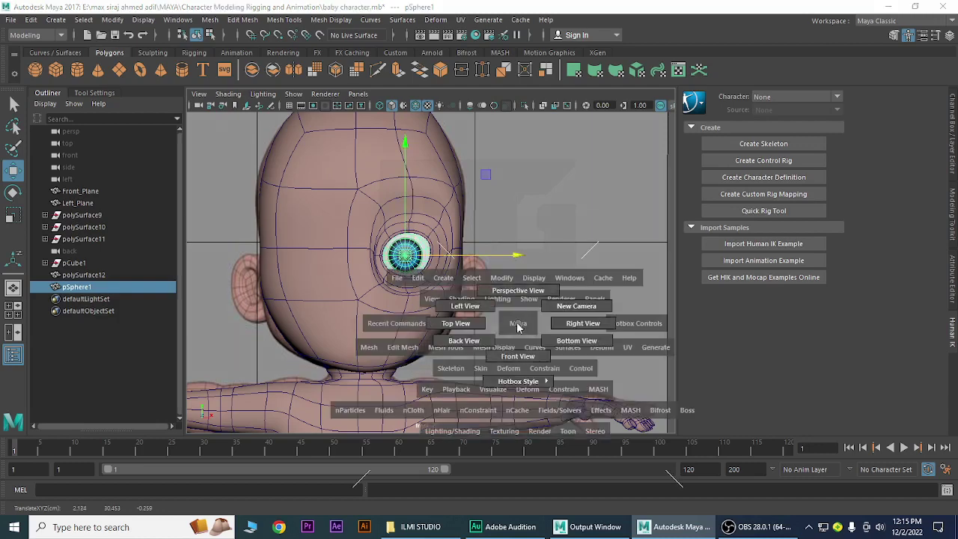
{"action": "mouse_move", "coordinate": [471, 327]}
{"action": "left_mouse_down", "text": "alt"}
{"action": "mouse_move", "coordinate": [460, 315]}
{"action": "mouse_move", "coordinate": [528, 334]}
{"action": "left_mouse_up", "text": "alt"}
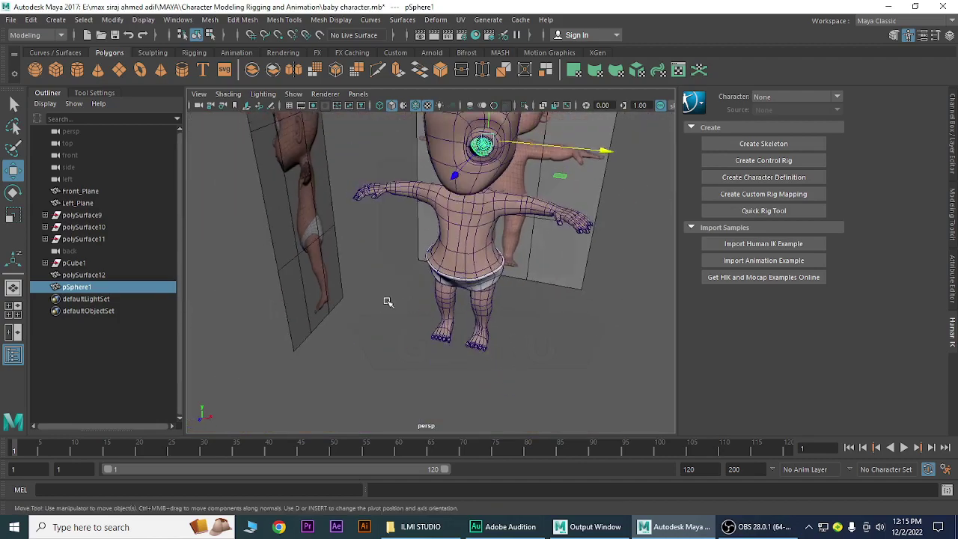
{"action": "left_click", "coordinate": [540, 348]}
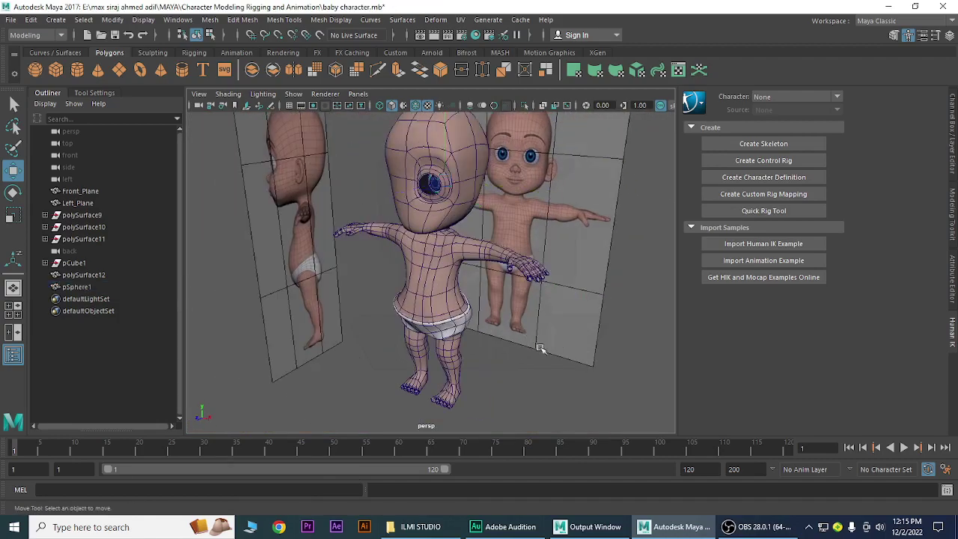
{"action": "mouse_move", "coordinate": [447, 352]}
{"action": "left_mouse_down", "text": "alt"}
{"action": "mouse_move", "coordinate": [474, 334]}
{"action": "mouse_move", "coordinate": [441, 335]}
{"action": "left_mouse_up", "text": "alt"}
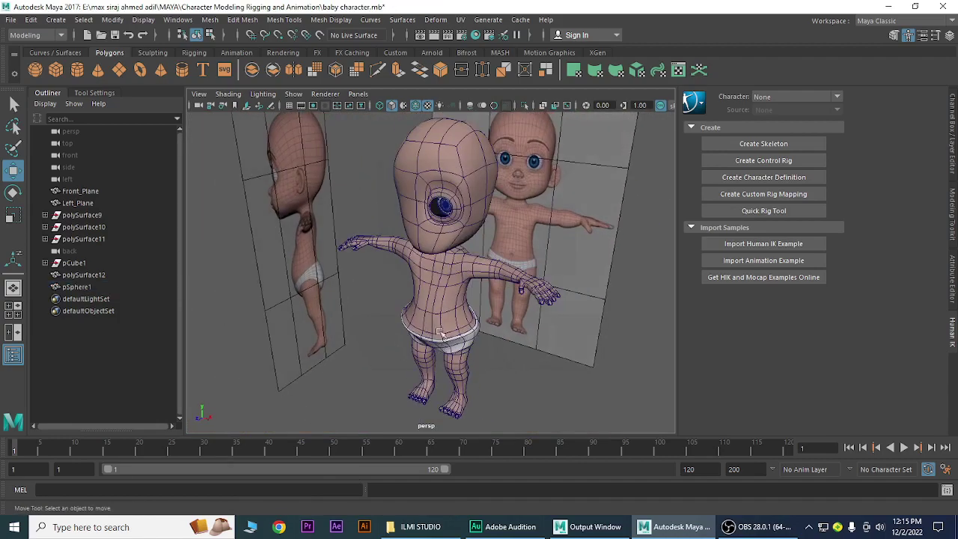
{"action": "left_click", "coordinate": [443, 211]}
Push the eye sphere along Z into the socket and inspect it from another angle.
{"action": "scroll", "coordinate": [442, 269], "scroll_direction": "up", "scroll_amount": 5}
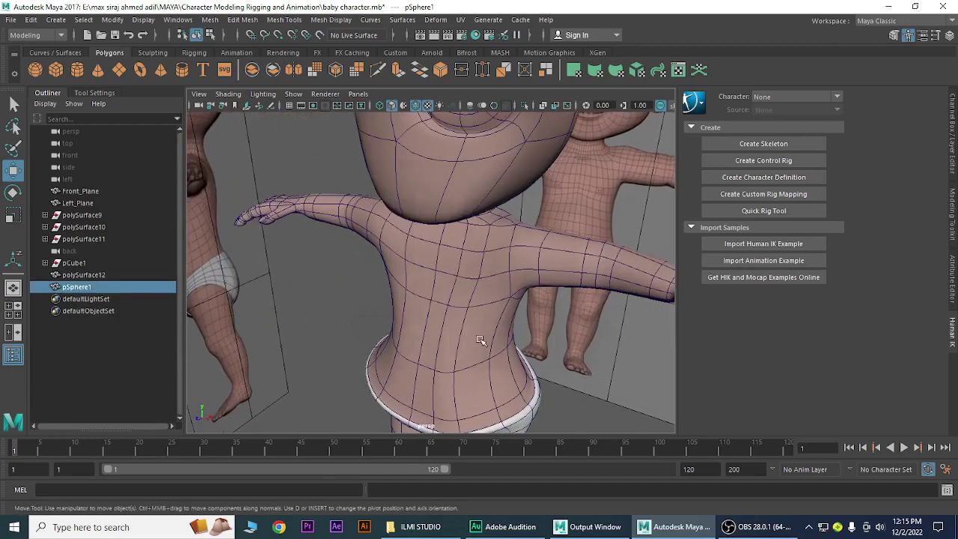
{"action": "scroll", "coordinate": [442, 269], "scroll_direction": "up", "scroll_amount": 3}
{"action": "left_click_drag", "start_coordinate": [449, 329], "coordinate": [456, 344], "text": "alt"}
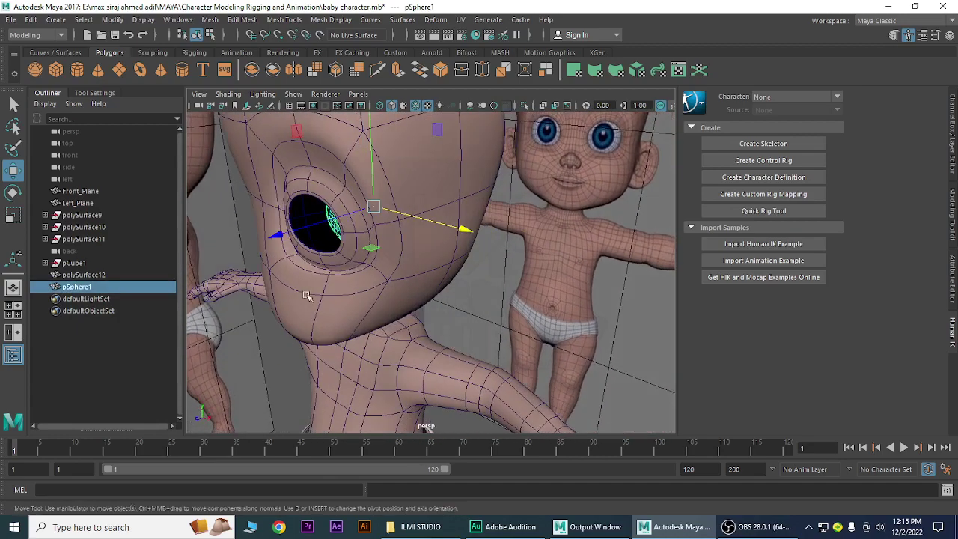
{"action": "mouse_move", "coordinate": [285, 228]}
{"action": "left_mouse_down"}
{"action": "mouse_move", "coordinate": [238, 286]}
{"action": "mouse_move", "coordinate": [271, 280]}
{"action": "left_mouse_up"}
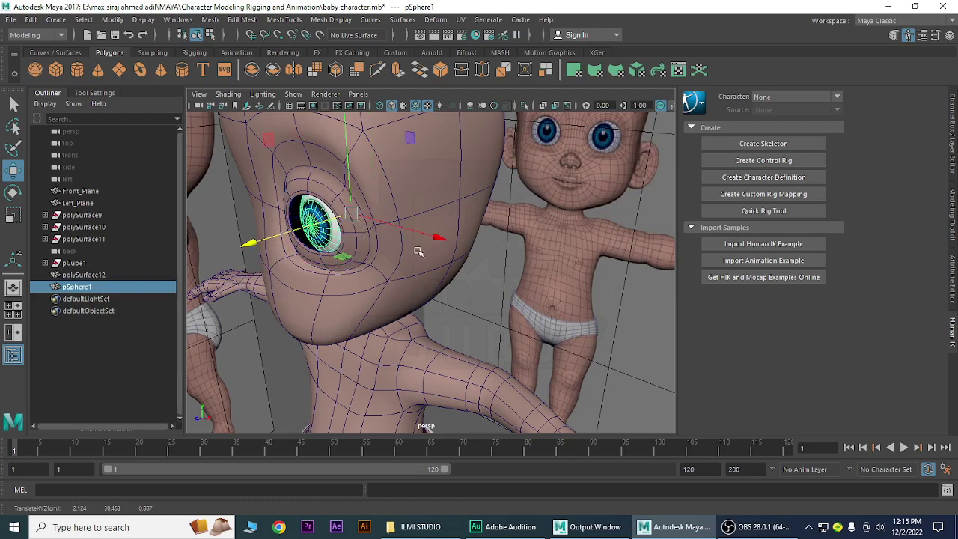
{"action": "mouse_move", "coordinate": [370, 273]}
{"action": "left_mouse_down", "text": "alt"}
{"action": "mouse_move", "coordinate": [400, 299]}
{"action": "mouse_move", "coordinate": [432, 292]}
{"action": "mouse_move", "coordinate": [433, 329]}
{"action": "left_mouse_up", "text": "alt"}
{"action": "scroll", "coordinate": [400, 299], "scroll_direction": "down", "scroll_amount": 3}
{"action": "key", "text": "space"}
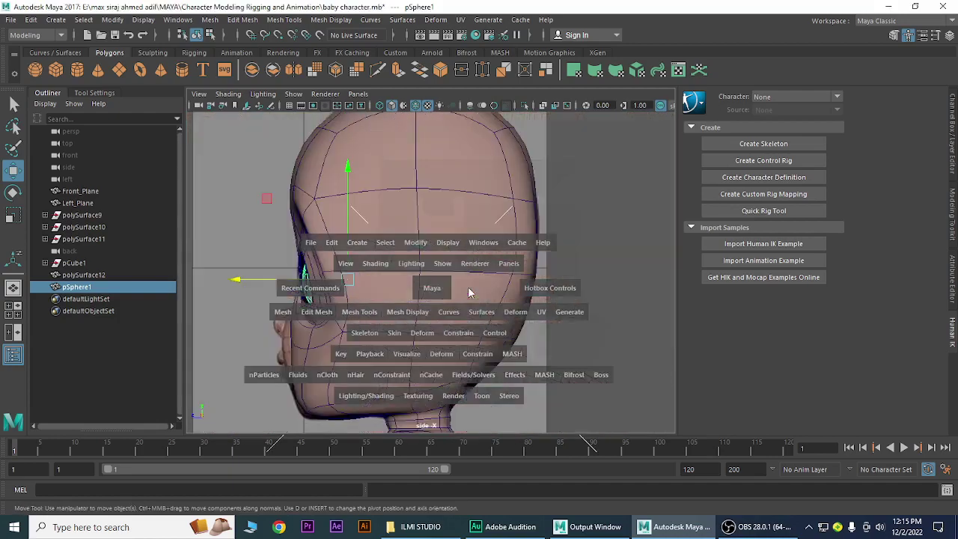
In side wireframe view, raise the eyeball slightly along Y within the socket.
{"action": "left_click_drag", "start_coordinate": [433, 295], "coordinate": [374, 290]}
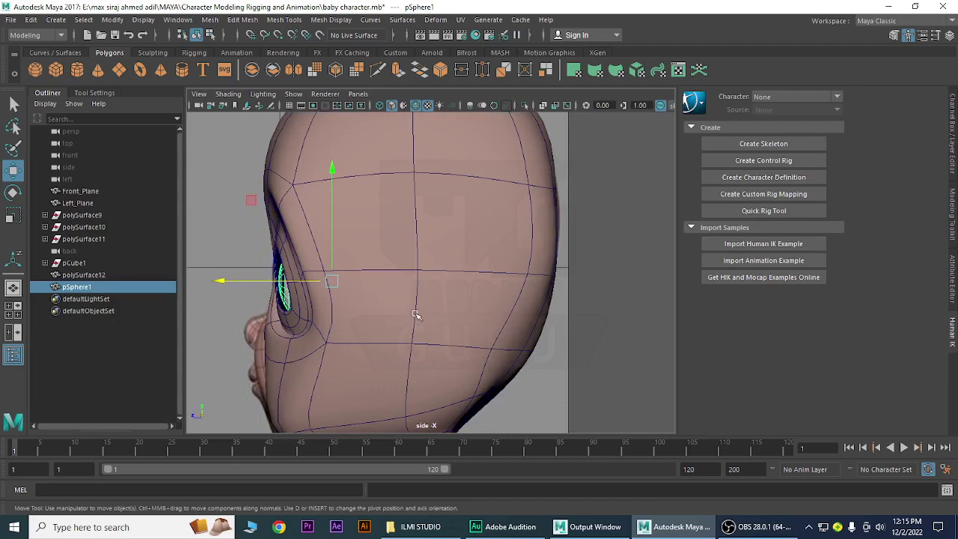
{"action": "key", "text": "4"}
{"action": "scroll", "coordinate": [416, 307], "scroll_direction": "up", "scroll_amount": 1}
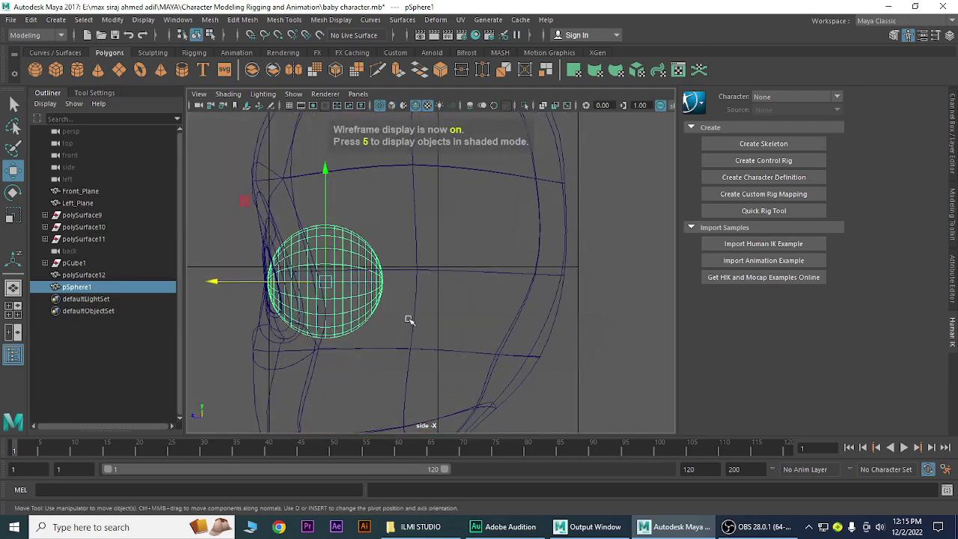
{"action": "scroll", "coordinate": [458, 289], "scroll_direction": "up", "scroll_amount": 2}
{"action": "scroll", "coordinate": [439, 315], "scroll_direction": "up", "scroll_amount": 1}
{"action": "scroll", "coordinate": [439, 315], "scroll_direction": "up", "scroll_amount": 1}
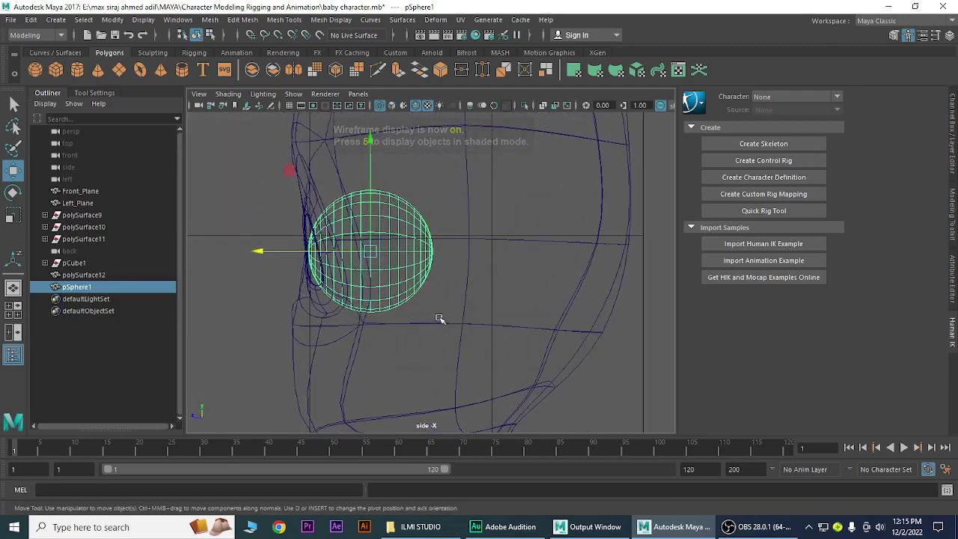
{"action": "left_click", "coordinate": [372, 162]}
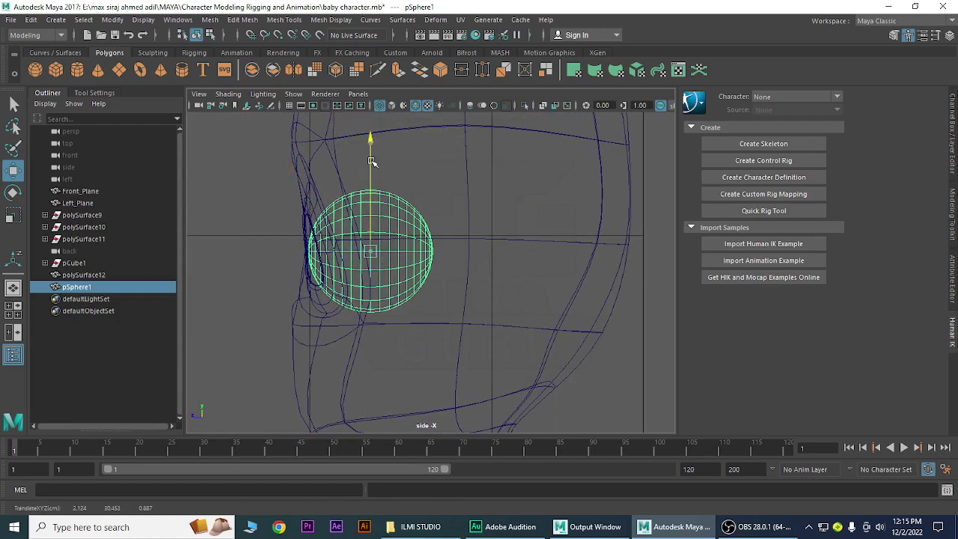
{"action": "mouse_move", "coordinate": [370, 158]}
{"action": "left_mouse_down"}
{"action": "mouse_move", "coordinate": [370, 148]}
{"action": "mouse_move", "coordinate": [369, 157]}
{"action": "left_mouse_up"}
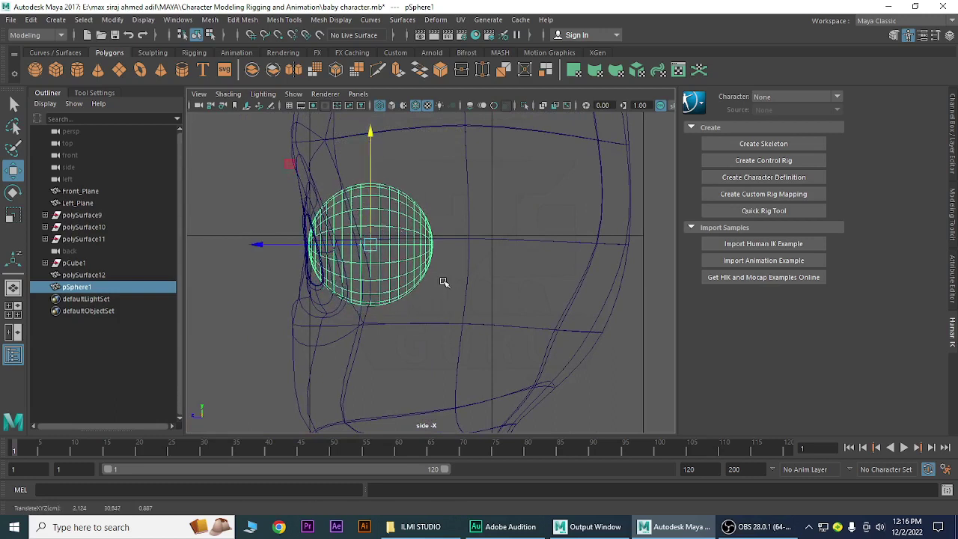
In shaded front view, shift the eyeball slightly sideways and lower it to centre it.
{"action": "key", "text": "space"}
{"action": "left_click_drag", "start_coordinate": [444, 283], "coordinate": [445, 306]}
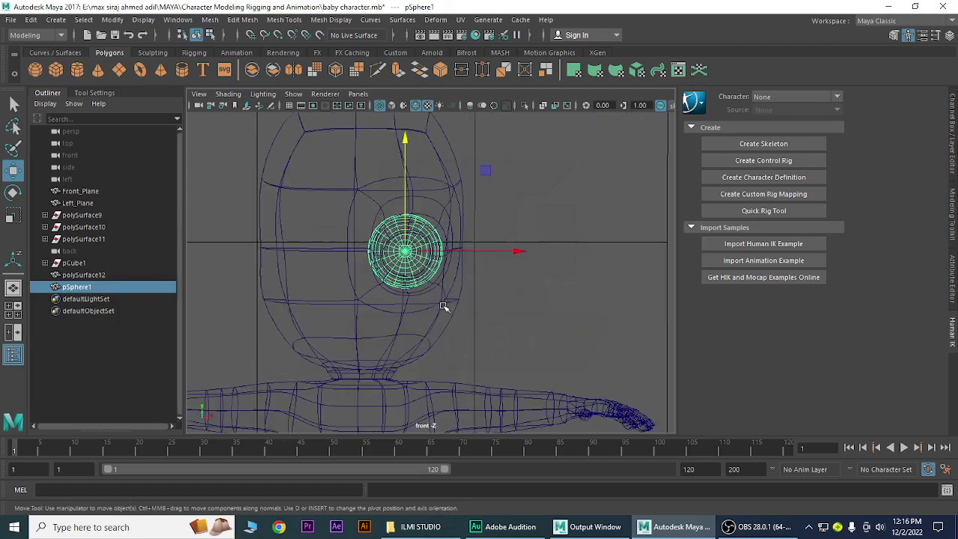
{"action": "scroll", "coordinate": [438, 299], "scroll_direction": "up", "scroll_amount": 2}
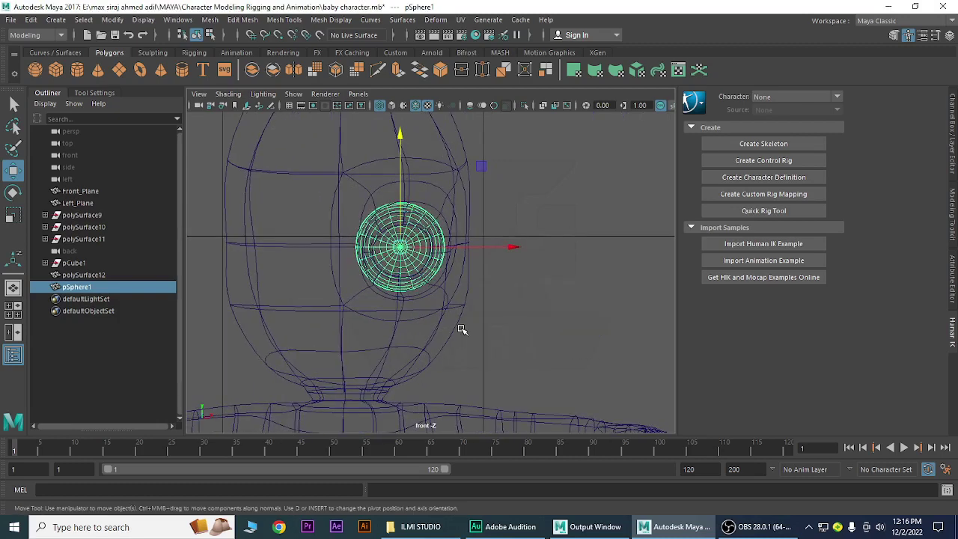
{"action": "key", "text": "6"}
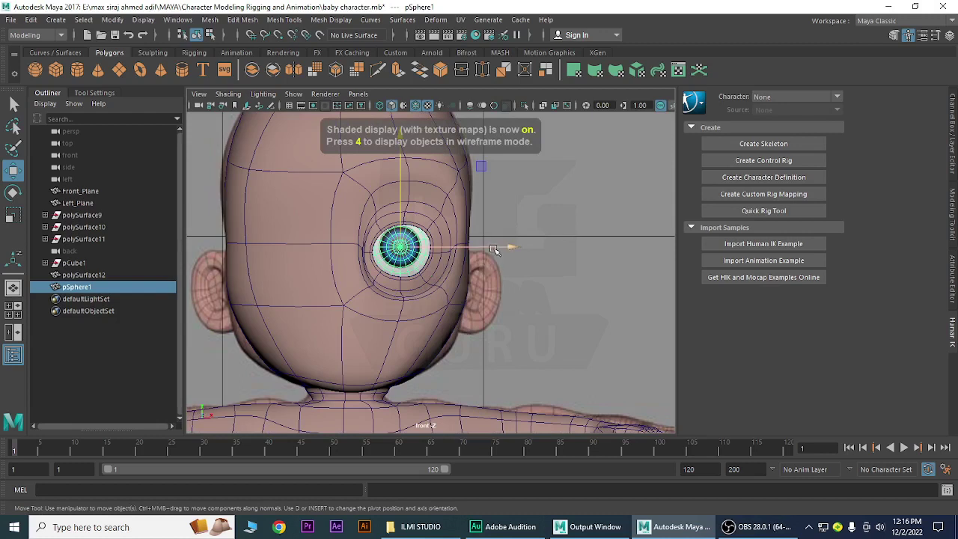
{"action": "left_click_drag", "start_coordinate": [492, 250], "coordinate": [495, 249]}
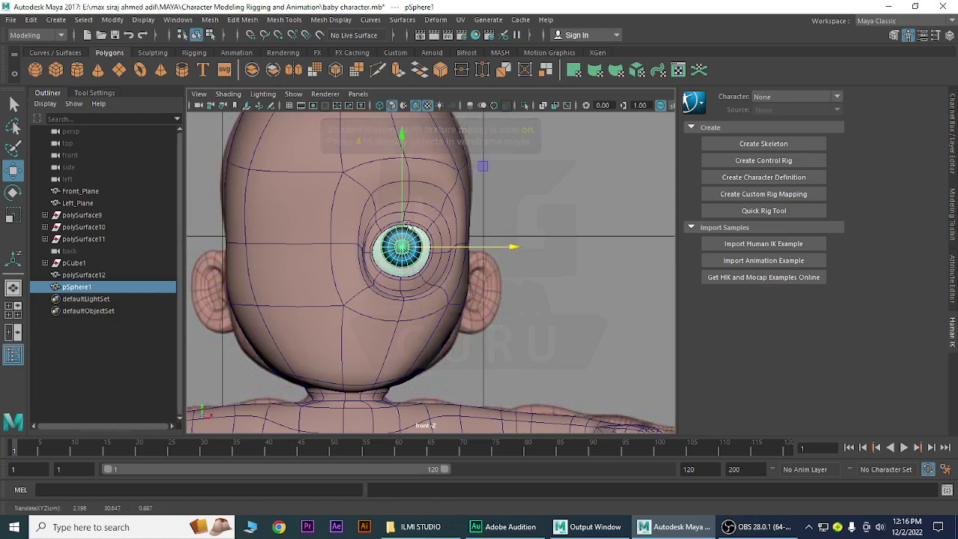
{"action": "left_click_drag", "start_coordinate": [402, 178], "coordinate": [402, 181]}
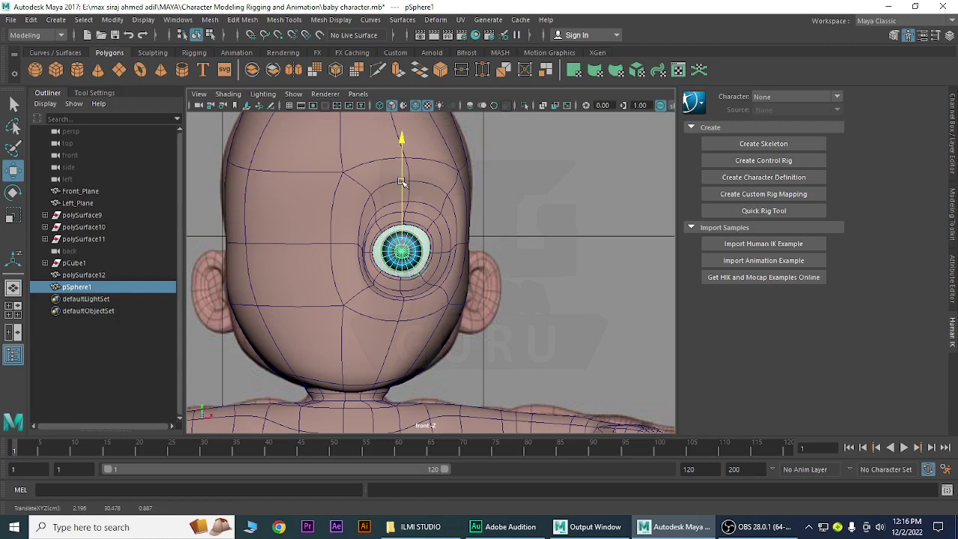
{"action": "scroll", "coordinate": [432, 272], "scroll_direction": "up", "scroll_amount": 4}
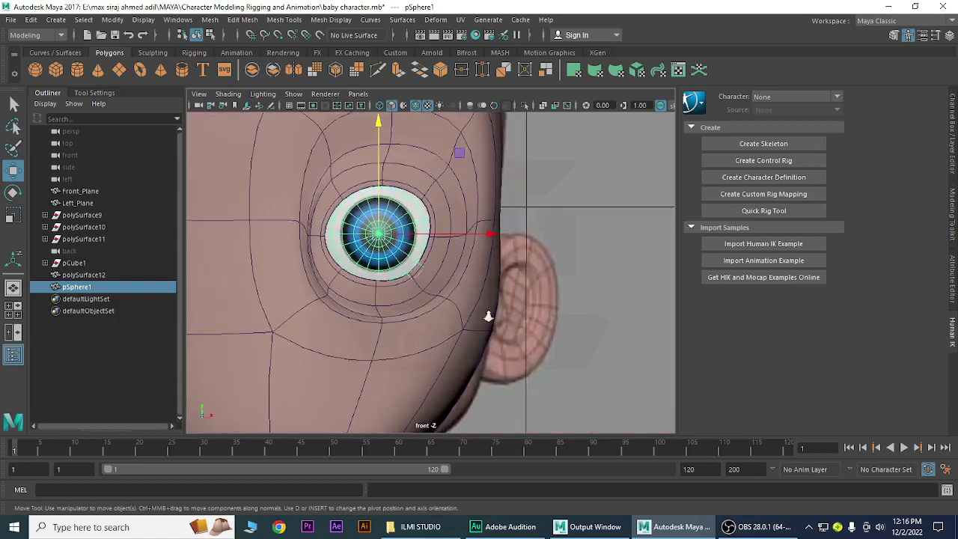
{"action": "key", "text": "space"}
{"action": "left_click_drag", "start_coordinate": [440, 286], "coordinate": [431, 258]}
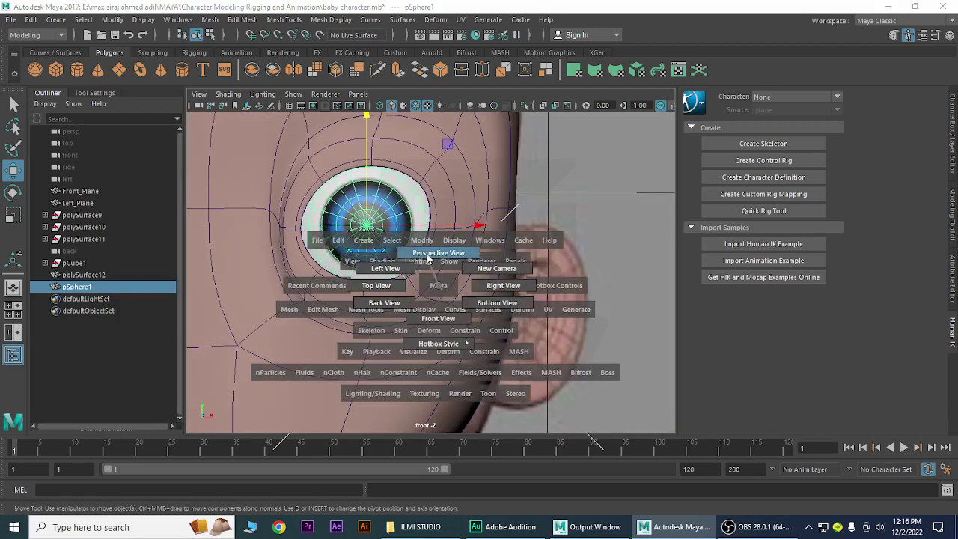
Orbit and pan the perspective view around the head to check the eyeball's fit in the socket.
{"action": "left_click_drag", "start_coordinate": [451, 321], "coordinate": [409, 327]}
{"action": "scroll", "coordinate": [419, 327], "scroll_direction": "down", "scroll_amount": 3}
{"action": "mouse_move", "coordinate": [408, 327]}
{"action": "middle_mouse_down", "text": "alt"}
{"action": "mouse_move", "coordinate": [373, 320]}
{"action": "mouse_move", "coordinate": [380, 318]}
{"action": "middle_mouse_up", "text": "alt"}
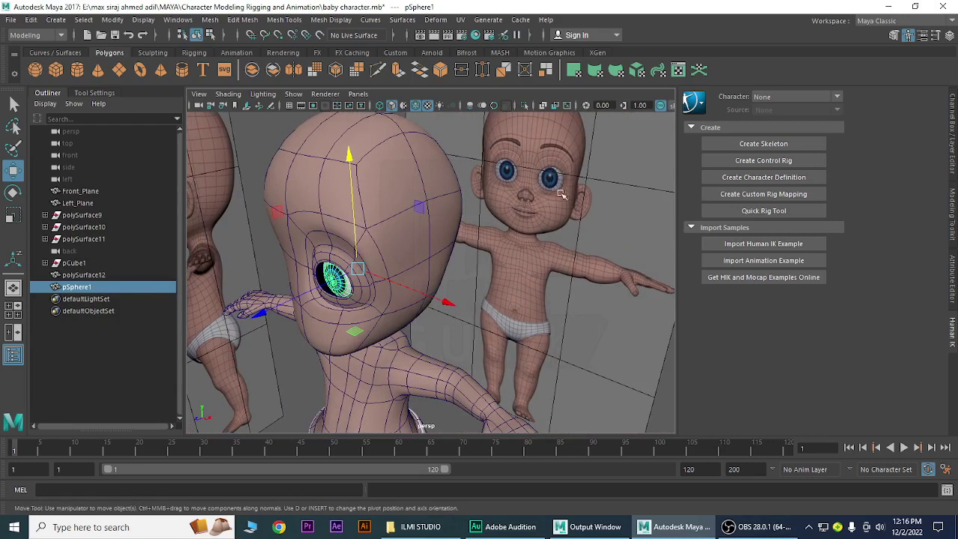
{"action": "mouse_move", "coordinate": [454, 332]}
{"action": "left_mouse_down", "text": "alt"}
{"action": "mouse_move", "coordinate": [404, 344]}
{"action": "mouse_move", "coordinate": [433, 352]}
{"action": "left_mouse_up", "text": "alt"}
{"action": "scroll", "coordinate": [433, 352], "scroll_direction": "up", "scroll_amount": 3}
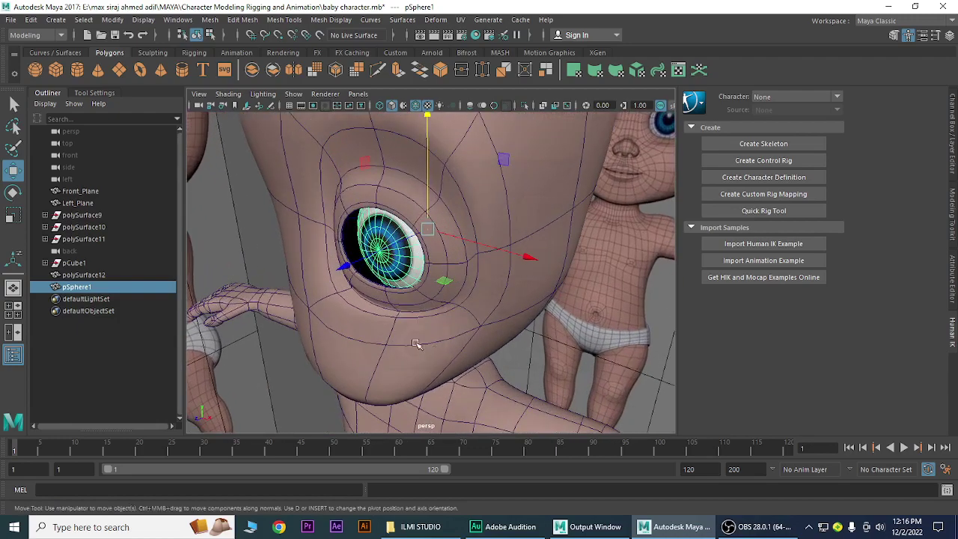
Put head mesh polySurface12 in vertex mode, pick a socket-rim vertex, and show the Channel Box / Layer Editor.
{"action": "left_click", "coordinate": [342, 234]}
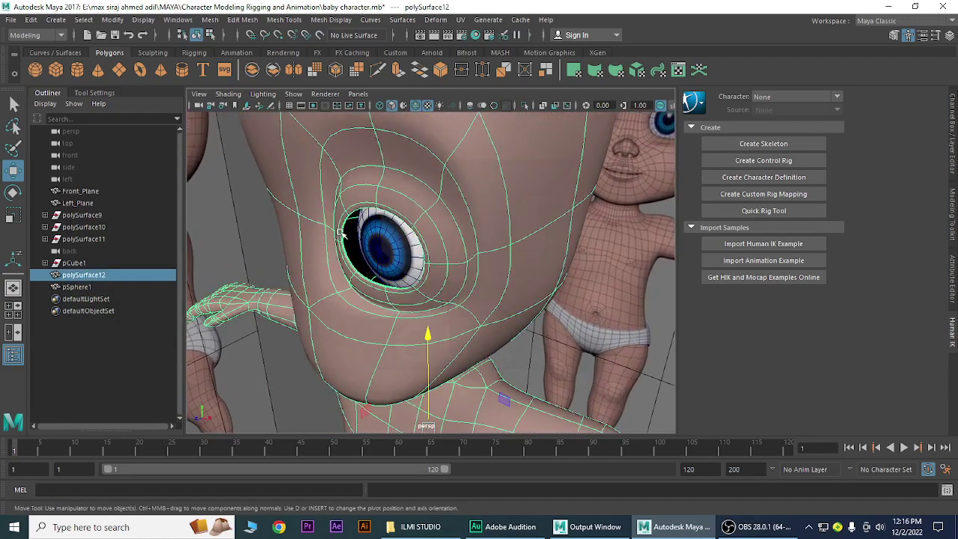
{"action": "right_click_drag", "start_coordinate": [341, 238], "coordinate": [285, 197]}
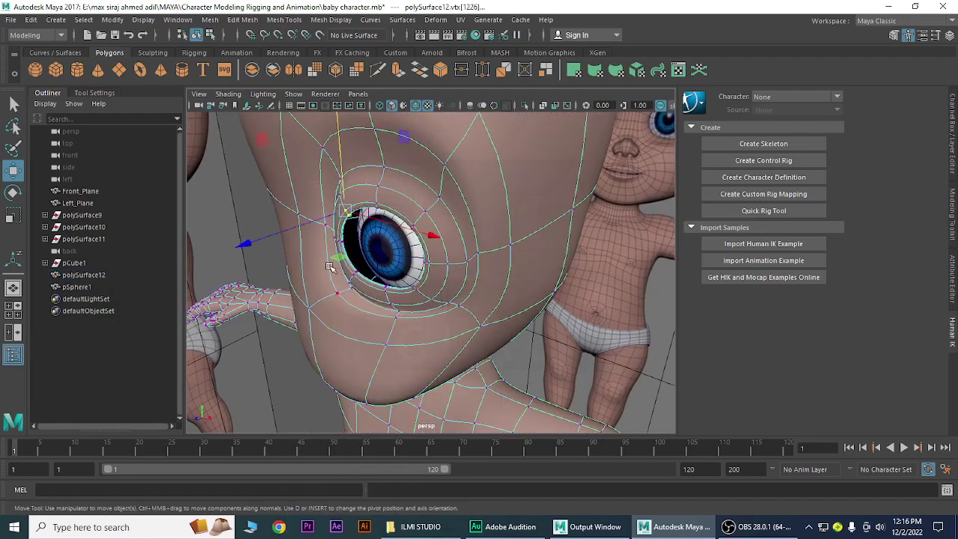
{"action": "middle_click_drag", "start_coordinate": [348, 268], "coordinate": [355, 267], "text": "alt"}
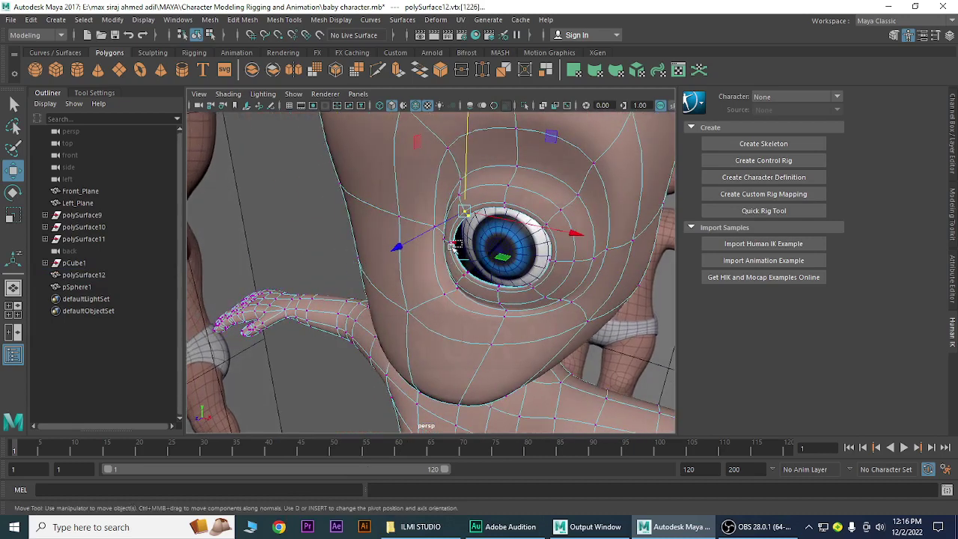
{"action": "left_click", "coordinate": [447, 243]}
{"action": "scroll", "coordinate": [530, 337], "scroll_direction": "down", "scroll_amount": 5}
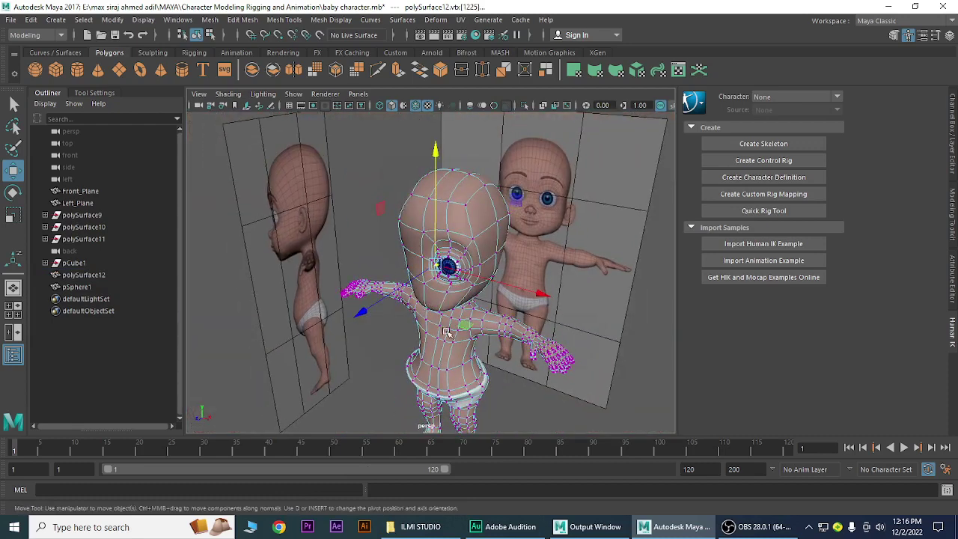
{"action": "left_click_drag", "start_coordinate": [530, 337], "coordinate": [569, 375], "text": "alt"}
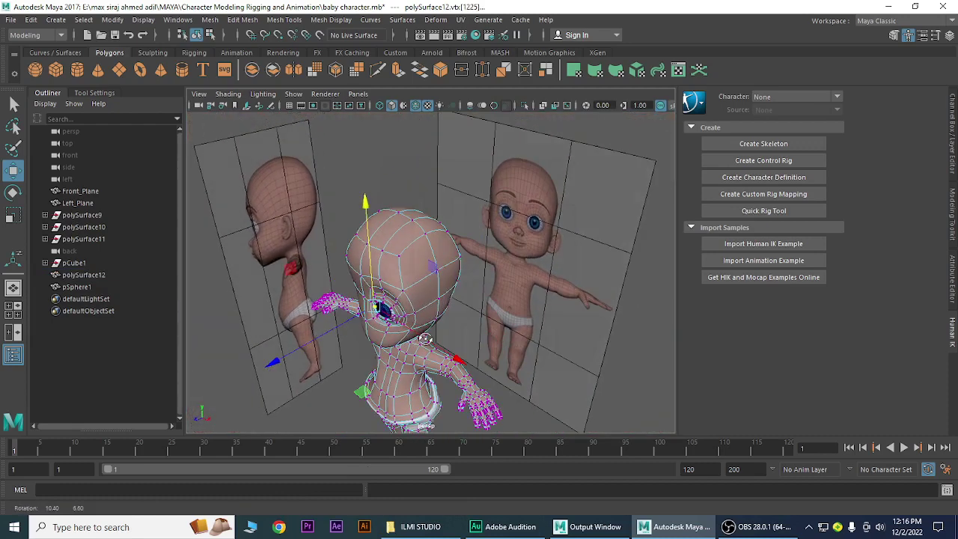
{"action": "left_click", "coordinate": [954, 121]}
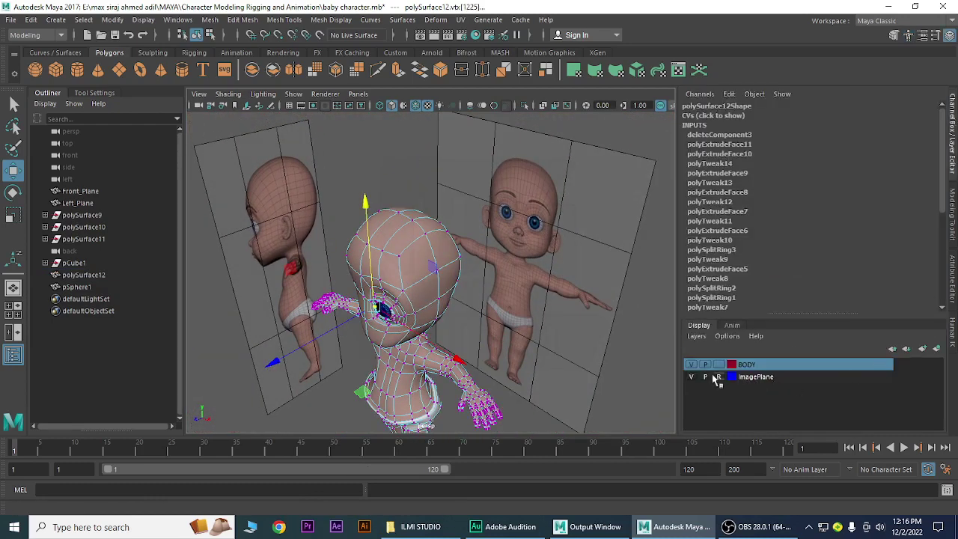
Hide the ImagePlane layer and orbit in close to the head and eye.
{"action": "left_click", "coordinate": [692, 376]}
{"action": "mouse_move", "coordinate": [453, 313]}
{"action": "left_mouse_down", "text": "alt"}
{"action": "mouse_move", "coordinate": [479, 336]}
{"action": "mouse_move", "coordinate": [222, 322]}
{"action": "left_mouse_up", "text": "alt"}
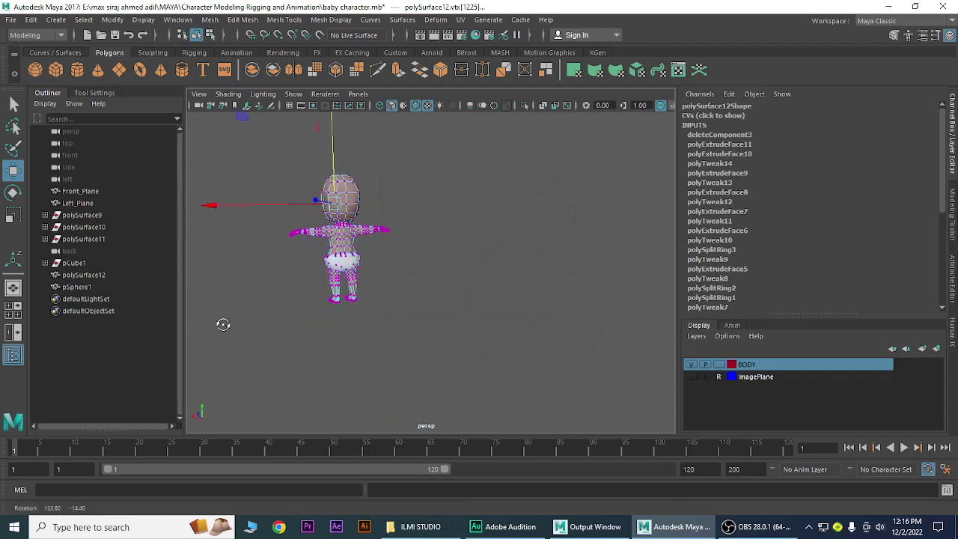
{"action": "right_click_drag", "start_coordinate": [223, 323], "coordinate": [393, 316], "text": "alt"}
{"action": "mouse_move", "coordinate": [392, 316]}
{"action": "left_mouse_down", "text": "alt"}
{"action": "mouse_move", "coordinate": [362, 313]}
{"action": "mouse_move", "coordinate": [330, 336]}
{"action": "mouse_move", "coordinate": [355, 367]}
{"action": "mouse_move", "coordinate": [471, 376]}
{"action": "mouse_move", "coordinate": [688, 348]}
{"action": "left_mouse_up", "text": "alt"}
{"action": "right_click_drag", "start_coordinate": [687, 348], "coordinate": [569, 329], "text": "alt"}
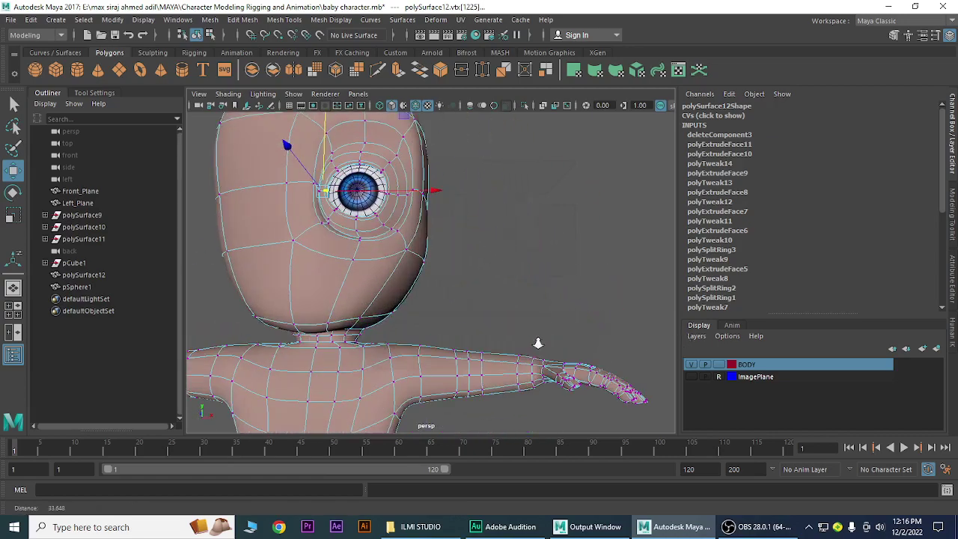
{"action": "middle_click_drag", "start_coordinate": [569, 329], "coordinate": [525, 321], "text": "alt"}
{"action": "right_click_drag", "start_coordinate": [525, 322], "coordinate": [449, 332], "text": "alt"}
{"action": "left_click_drag", "start_coordinate": [449, 332], "coordinate": [407, 332], "text": "alt"}
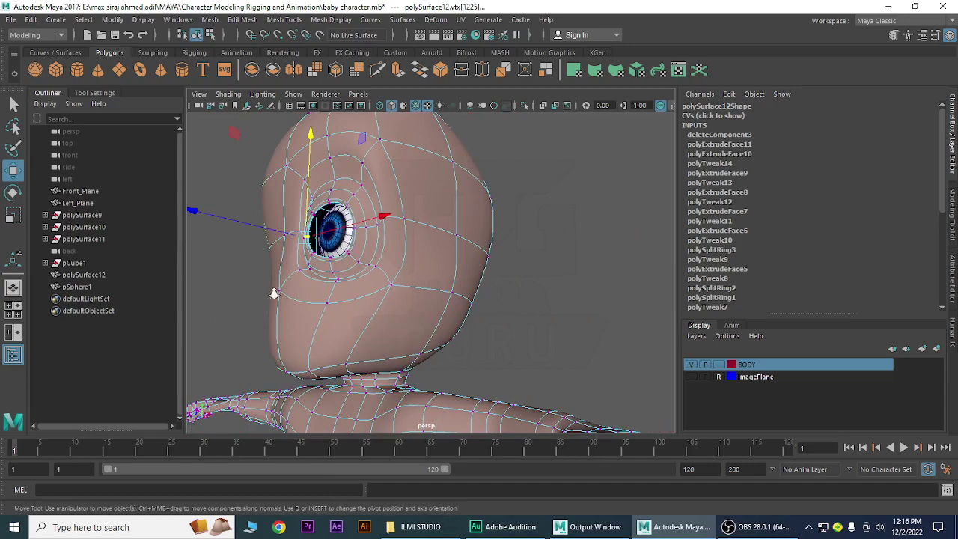
Frame the eye and side of the head, then turn on Soft Select.
{"action": "scroll", "coordinate": [335, 311], "scroll_direction": "up", "scroll_amount": 5}
{"action": "scroll", "coordinate": [334, 311], "scroll_direction": "down", "scroll_amount": 5}
{"action": "mouse_move", "coordinate": [334, 311]}
{"action": "left_mouse_down", "text": "alt"}
{"action": "mouse_move", "coordinate": [398, 337]}
{"action": "mouse_move", "coordinate": [401, 354]}
{"action": "mouse_move", "coordinate": [424, 328]}
{"action": "left_mouse_up", "text": "alt"}
{"action": "scroll", "coordinate": [374, 322], "scroll_direction": "down", "scroll_amount": 3}
{"action": "scroll", "coordinate": [400, 354], "scroll_direction": "down", "scroll_amount": 2}
{"action": "scroll", "coordinate": [416, 340], "scroll_direction": "down", "scroll_amount": 2}
{"action": "scroll", "coordinate": [416, 341], "scroll_direction": "up", "scroll_amount": 2}
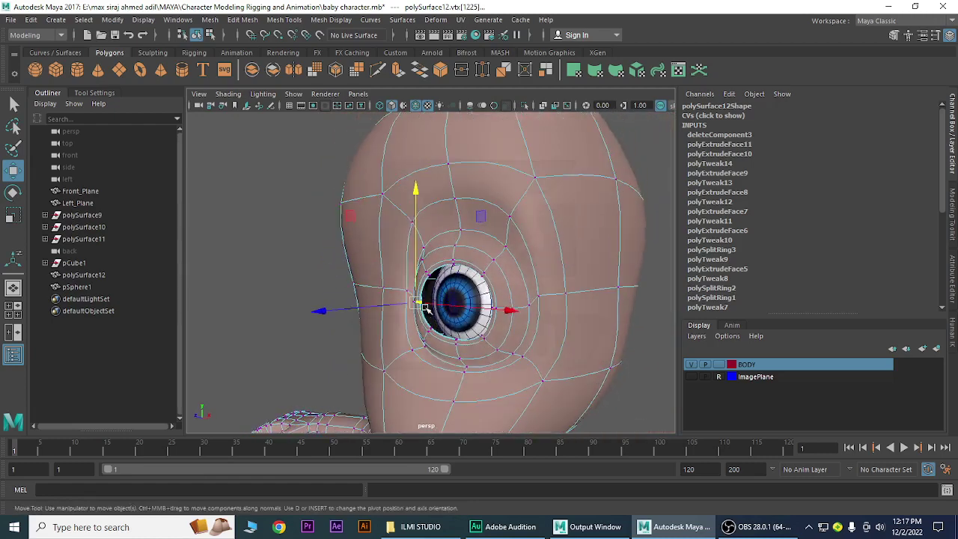
{"action": "key", "text": "b"}
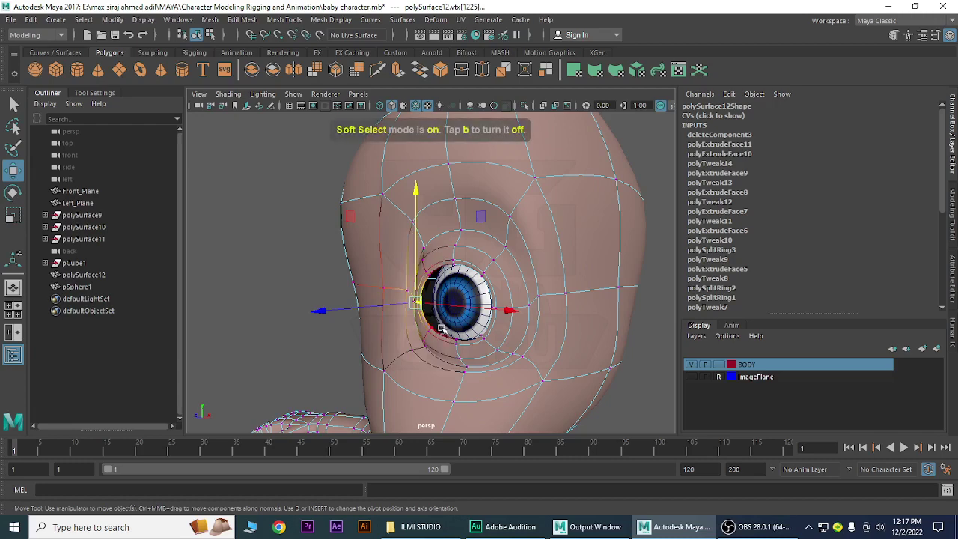
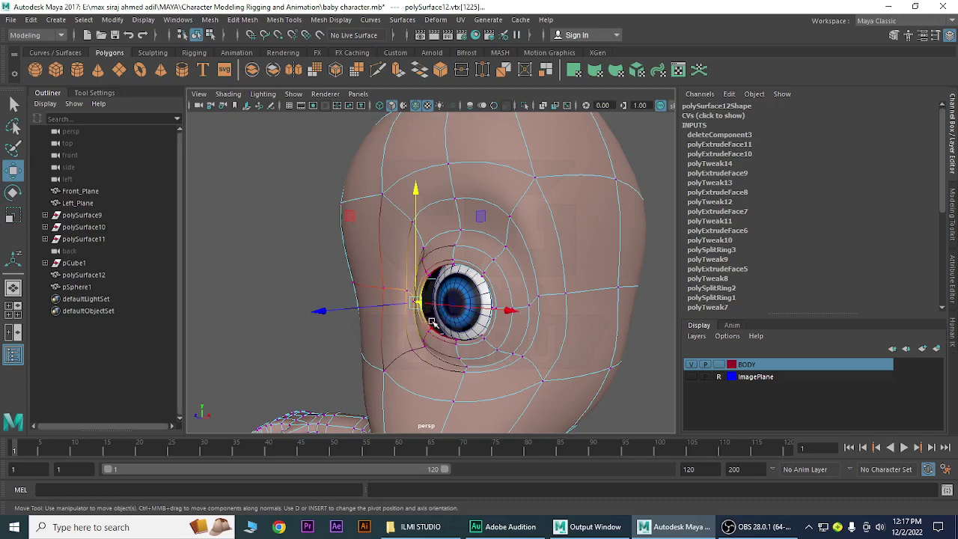
Set a small soft-selection falloff around the eye vertices and move the view closer.
{"action": "mouse_move", "coordinate": [417, 302]}
{"action": "left_mouse_down"}
{"action": "mouse_move", "coordinate": [537, 231]}
{"action": "mouse_move", "coordinate": [427, 316]}
{"action": "left_mouse_up"}
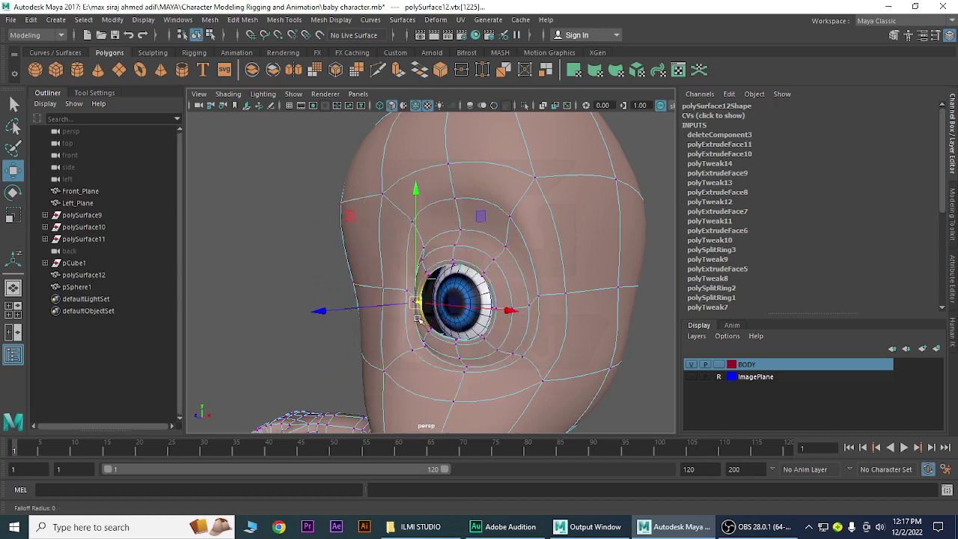
{"action": "mouse_move", "coordinate": [417, 319]}
{"action": "left_mouse_down"}
{"action": "mouse_move", "coordinate": [567, 258]}
{"action": "mouse_move", "coordinate": [431, 327]}
{"action": "left_mouse_up"}
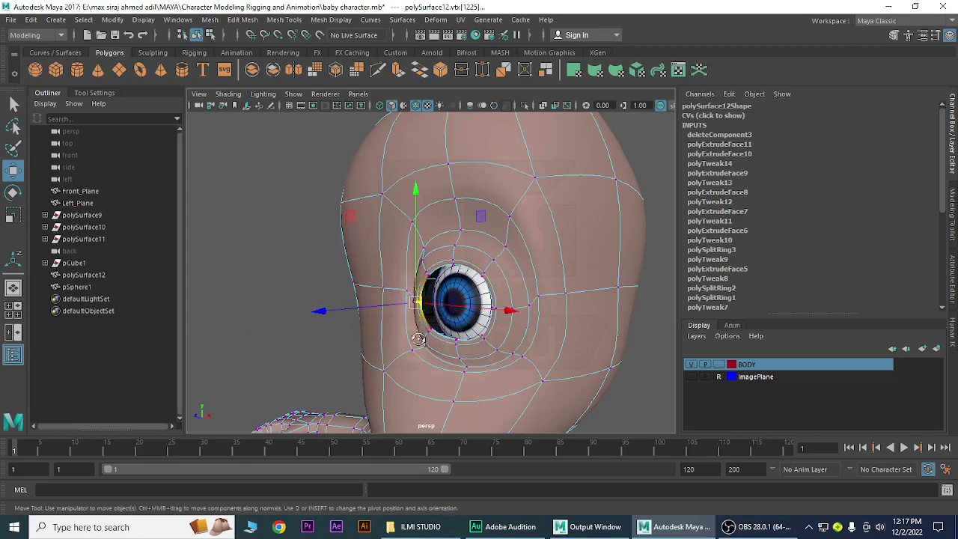
{"action": "right_click_drag", "start_coordinate": [431, 325], "coordinate": [424, 348], "text": "alt"}
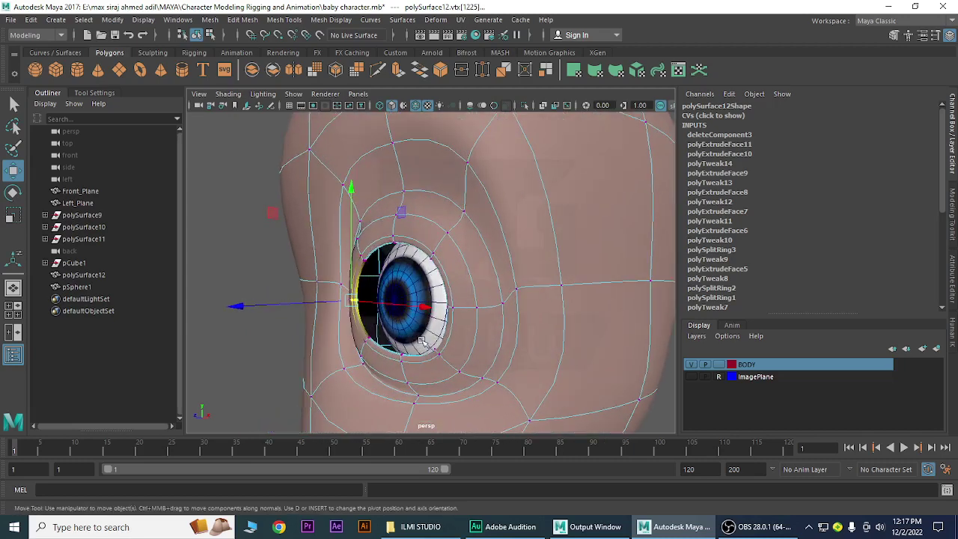
Push the side eye-rim vertices along X toward the eyeball, stepping up the ring.
{"action": "left_click_drag", "start_coordinate": [242, 306], "coordinate": [264, 320]}
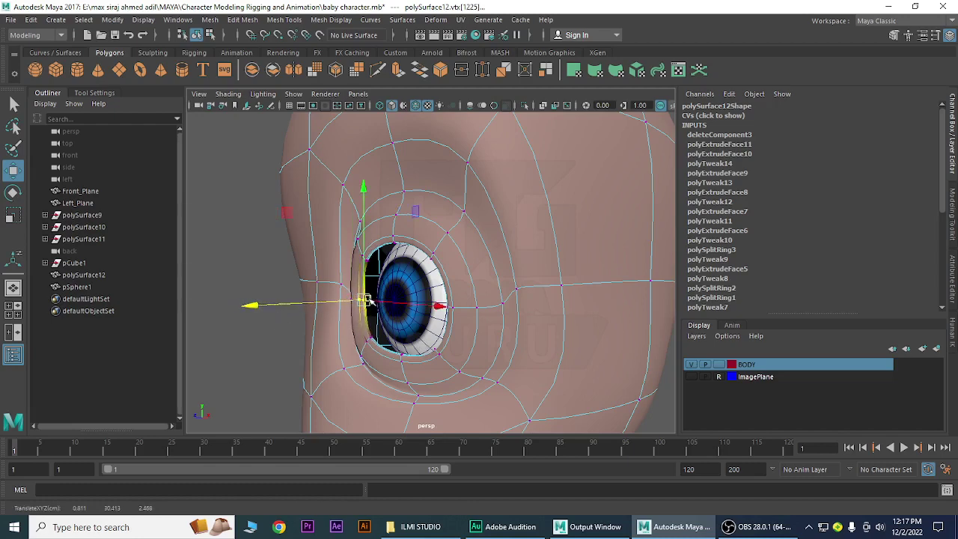
{"action": "left_click", "coordinate": [366, 300]}
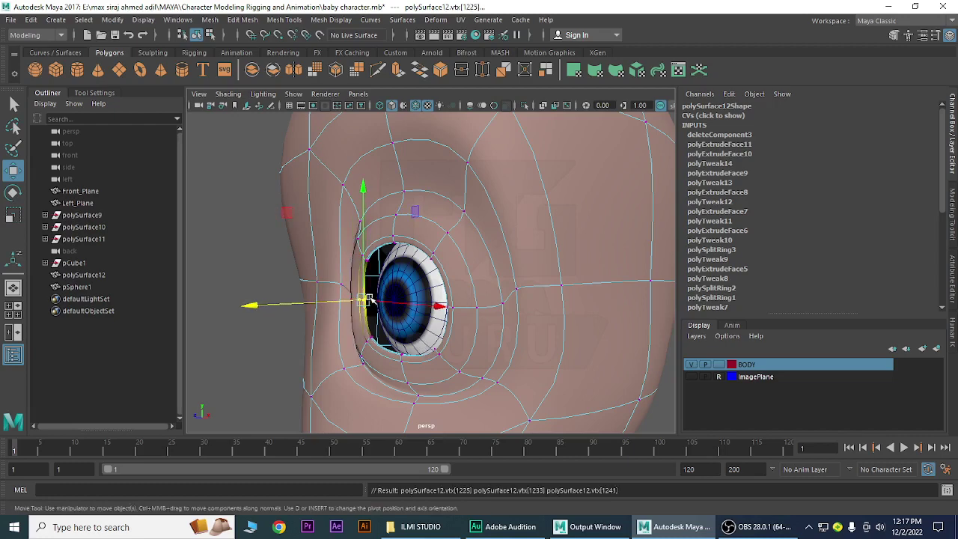
{"action": "key", "text": "Up"}
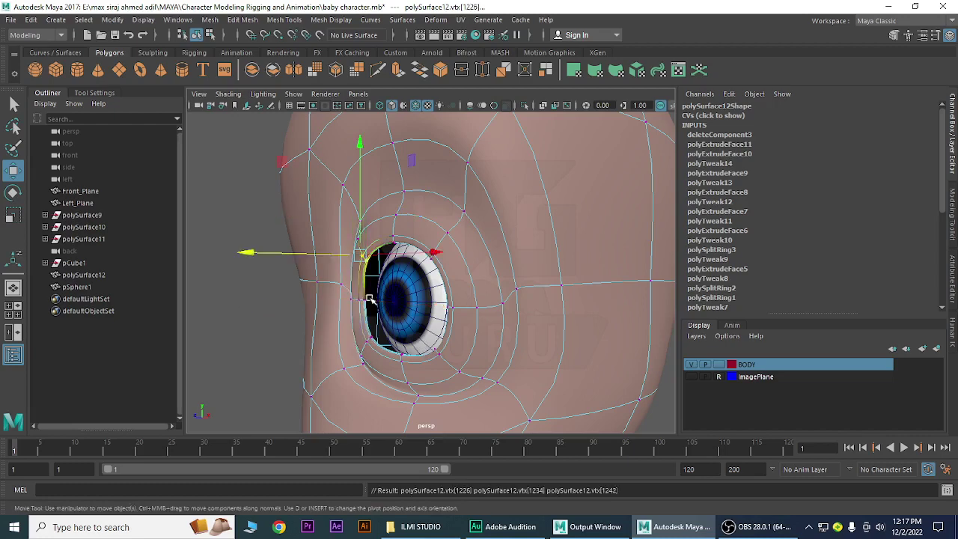
{"action": "left_click_drag", "start_coordinate": [263, 253], "coordinate": [275, 262]}
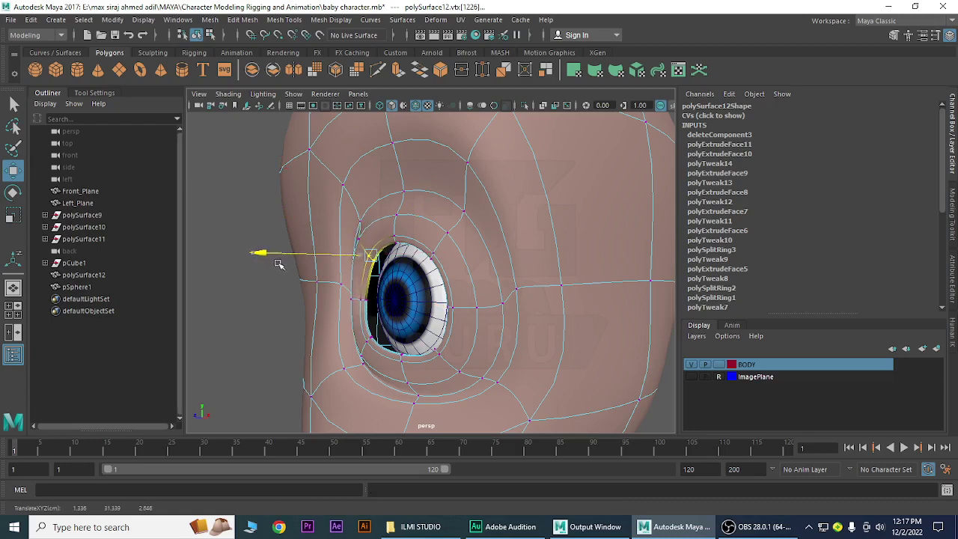
Walk the selection further up the rim to the vertex above the eye.
{"action": "key", "text": "Up"}
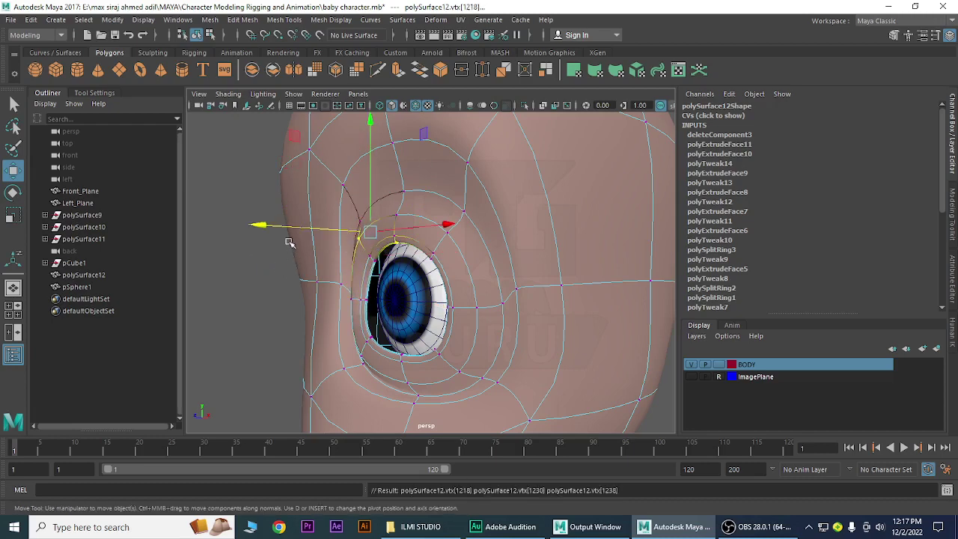
{"action": "key", "text": "Right"}
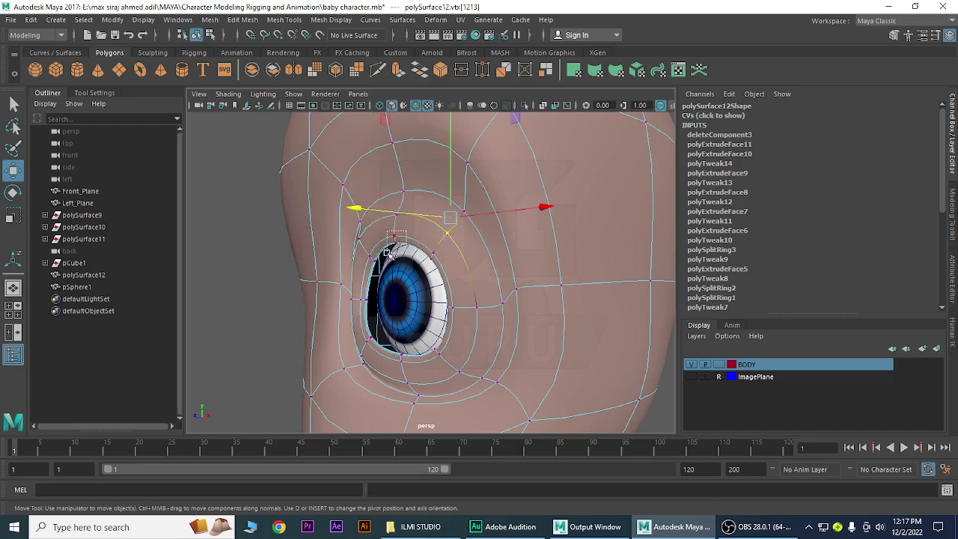
{"action": "left_click", "coordinate": [386, 252]}
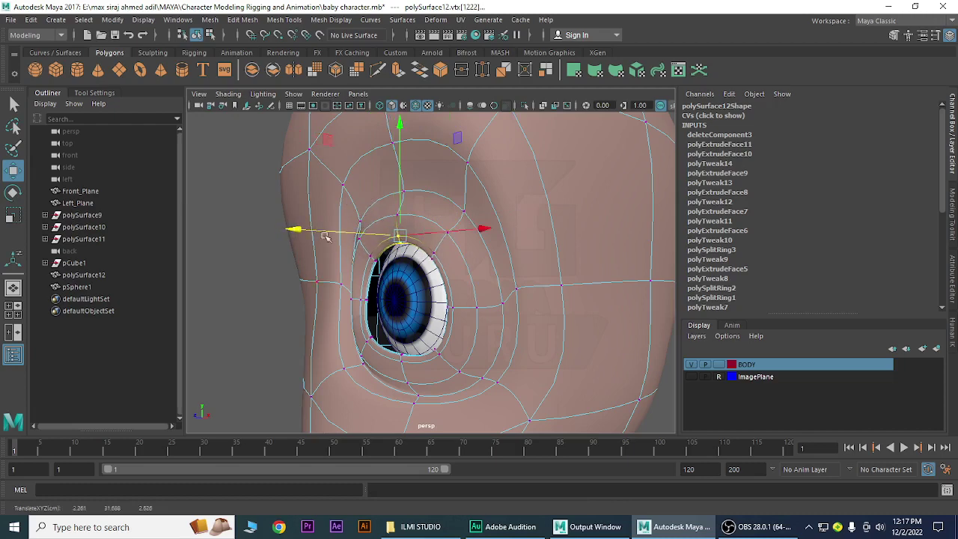
{"action": "left_click_drag", "start_coordinate": [323, 236], "coordinate": [409, 270], "text": "alt"}
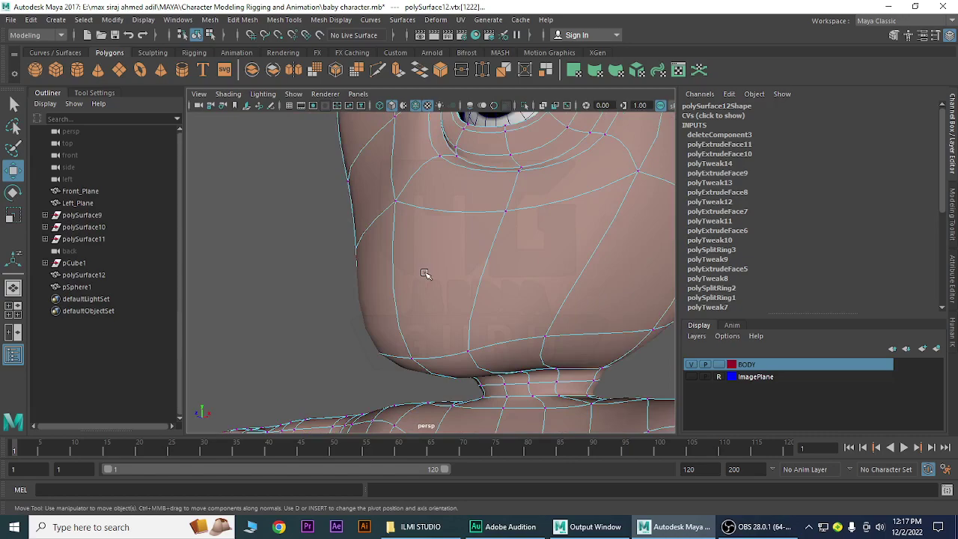
Frame the selected vertex and lower the upper eyelid loop onto the eyeball.
{"action": "key", "text": "f"}
{"action": "scroll", "coordinate": [507, 311], "scroll_direction": "down", "scroll_amount": 5}
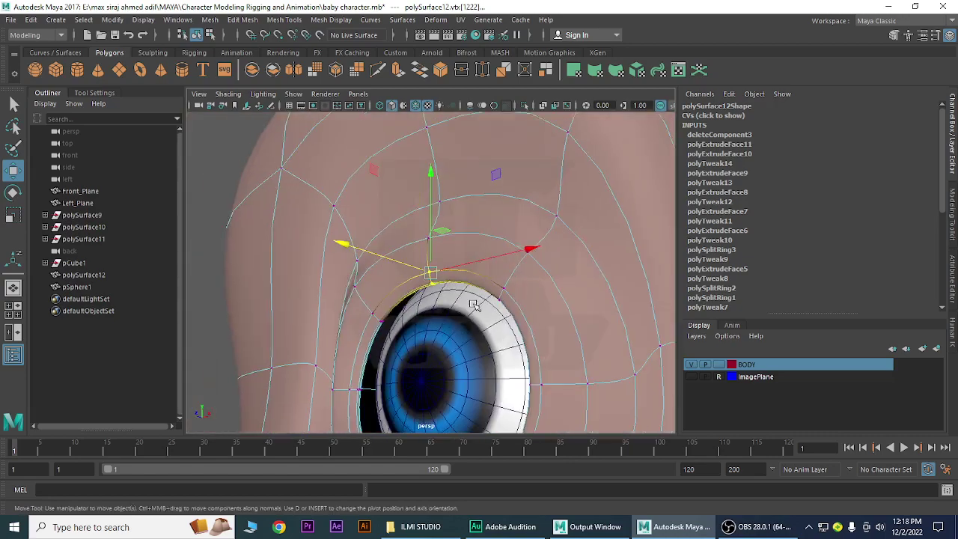
{"action": "mouse_move", "coordinate": [476, 307]}
{"action": "left_mouse_down", "text": "alt"}
{"action": "mouse_move", "coordinate": [498, 241]}
{"action": "mouse_move", "coordinate": [388, 230]}
{"action": "left_mouse_up", "text": "alt"}
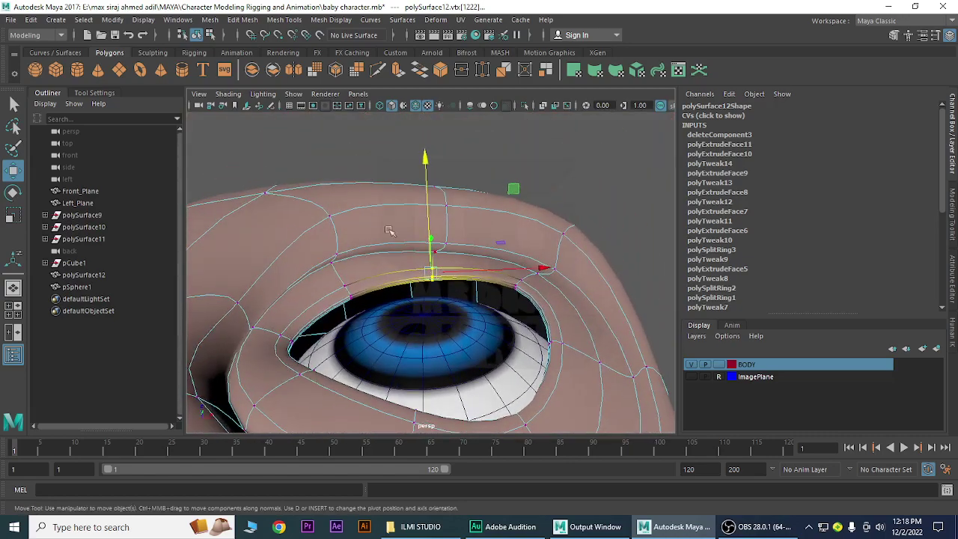
{"action": "left_click_drag", "start_coordinate": [432, 173], "coordinate": [432, 189]}
Select the eyelid vertex loop and outer-corner vertices and drag them down against the eyeball.
{"action": "double_click", "coordinate": [449, 245], "text": "shift"}
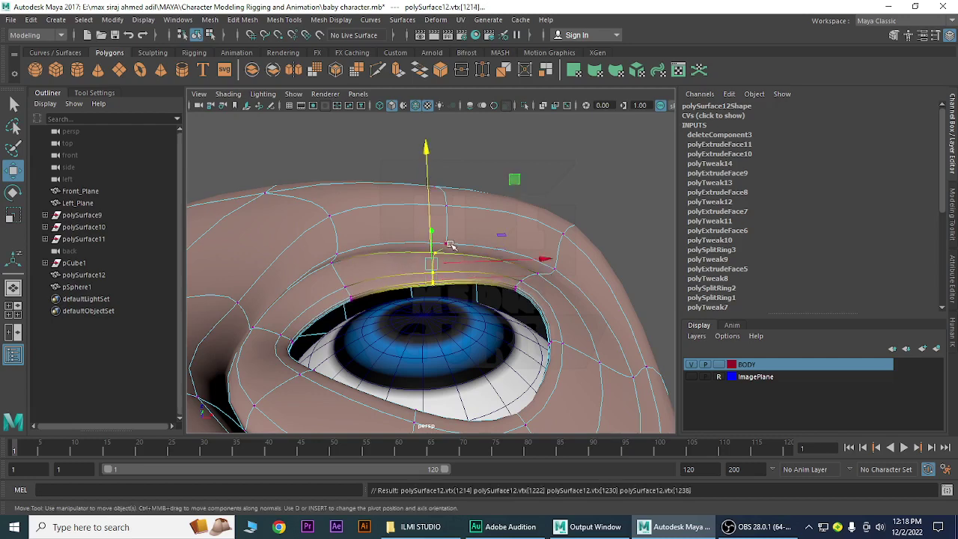
{"action": "double_click", "coordinate": [477, 293]}
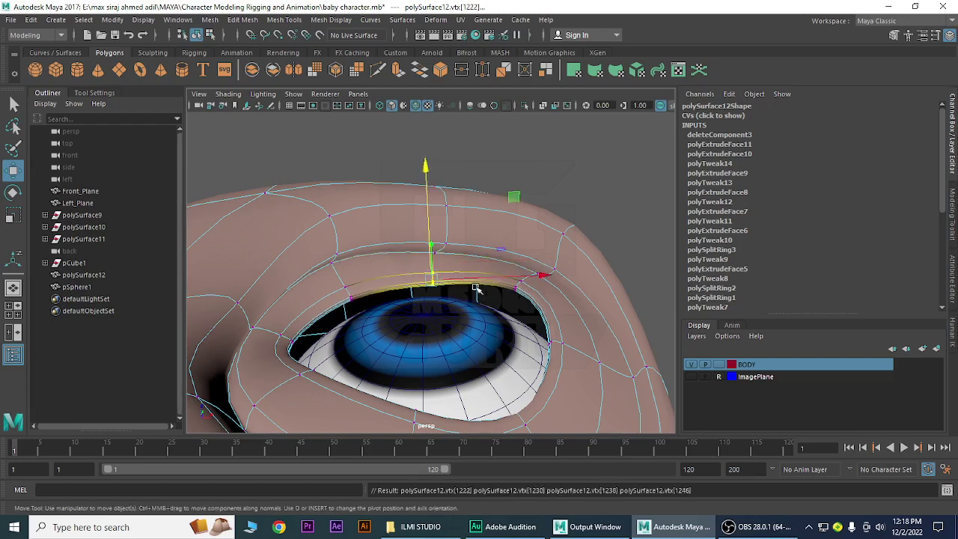
{"action": "double_click", "coordinate": [474, 292]}
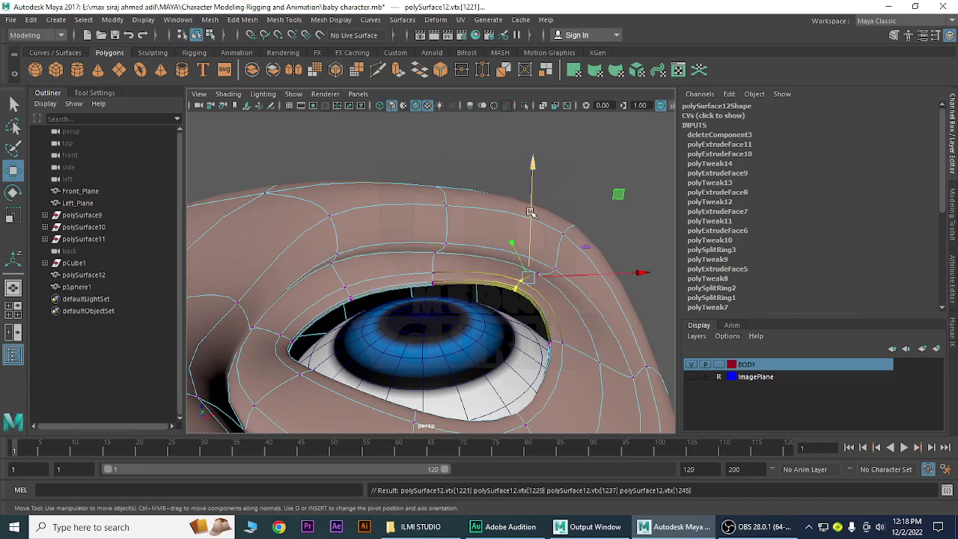
{"action": "left_click_drag", "start_coordinate": [529, 212], "coordinate": [529, 257]}
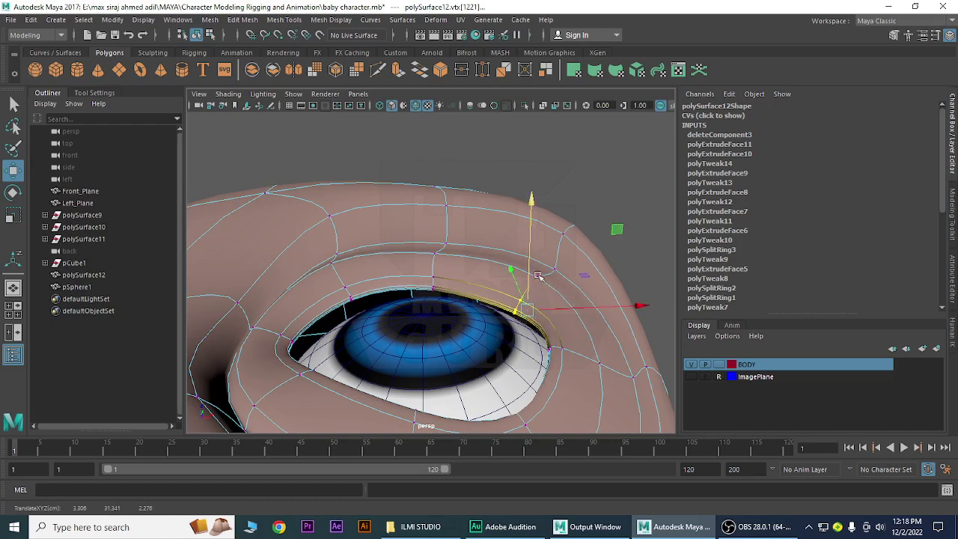
{"action": "left_click_drag", "start_coordinate": [539, 309], "coordinate": [597, 381]}
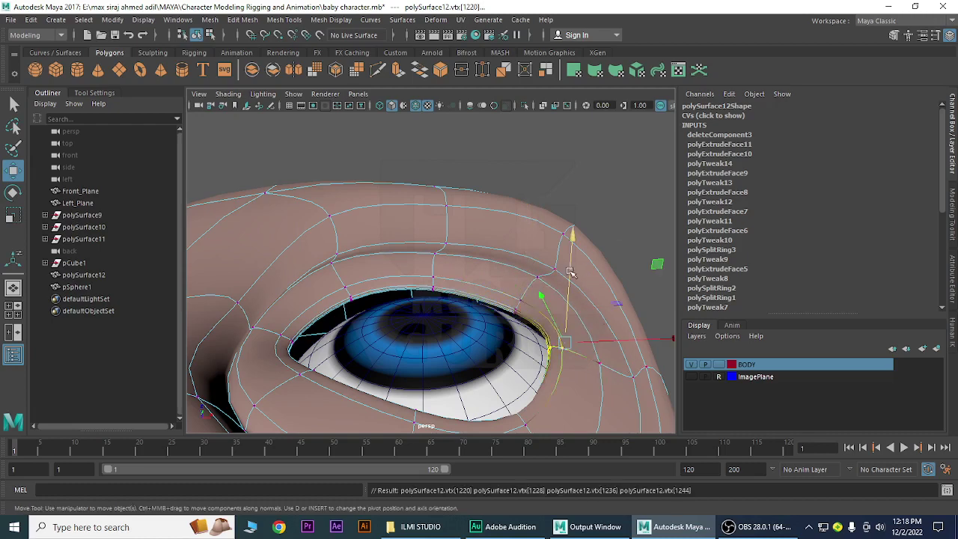
{"action": "mouse_move", "coordinate": [571, 272]}
{"action": "left_mouse_down"}
{"action": "mouse_move", "coordinate": [539, 376]}
{"action": "mouse_move", "coordinate": [492, 351]}
{"action": "mouse_move", "coordinate": [499, 403]}
{"action": "left_mouse_up"}
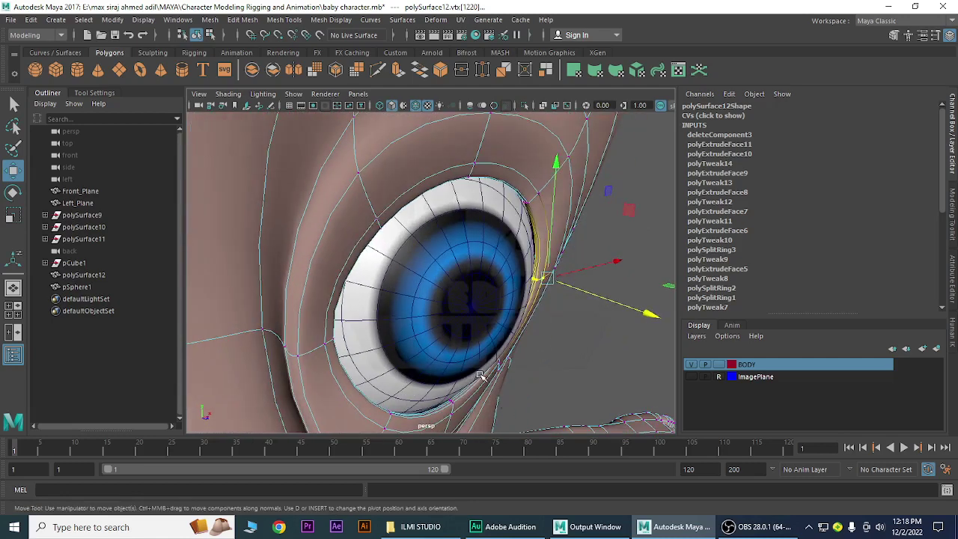
Push the corner vertices toward the eyeball and nudge the lower-rim vertex up.
{"action": "left_click_drag", "start_coordinate": [646, 314], "coordinate": [642, 323]}
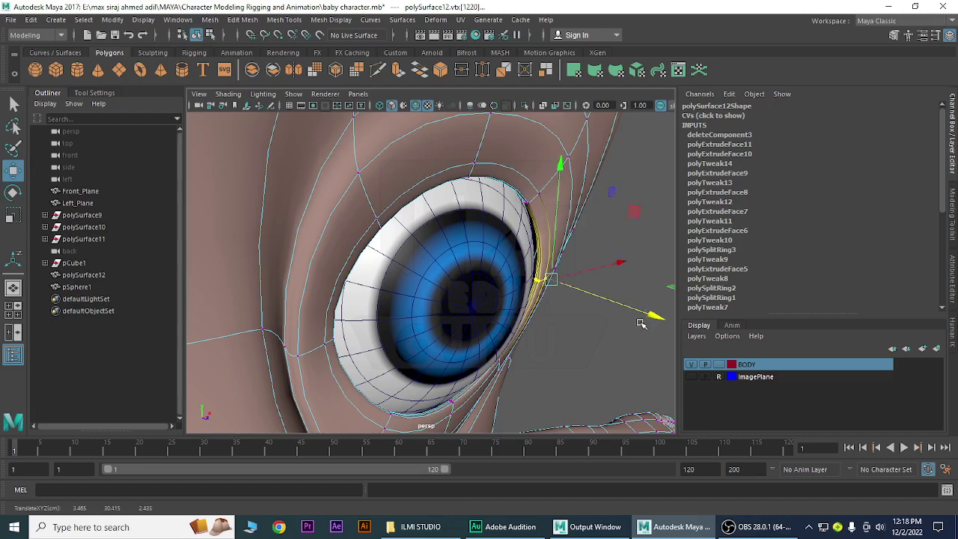
{"action": "key", "text": "Down"}
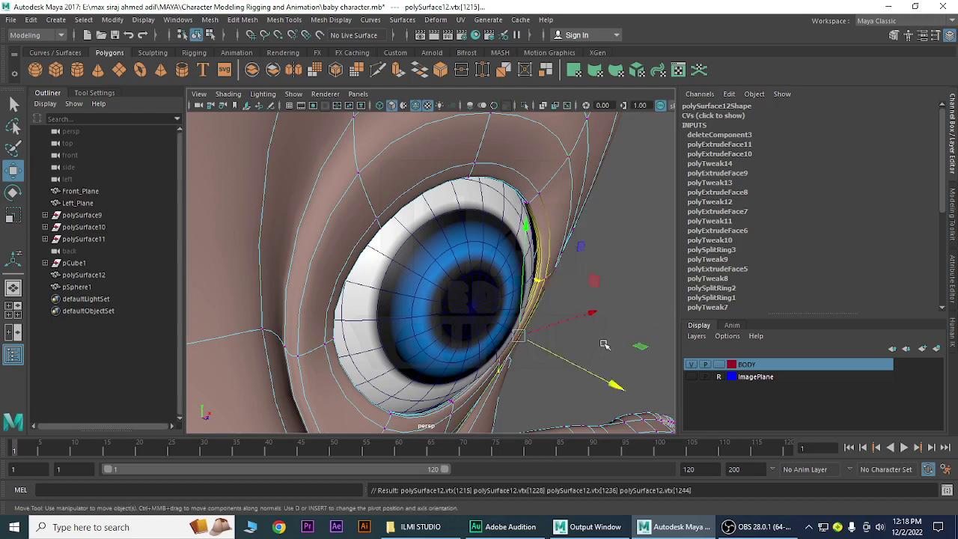
{"action": "key", "text": "Down"}
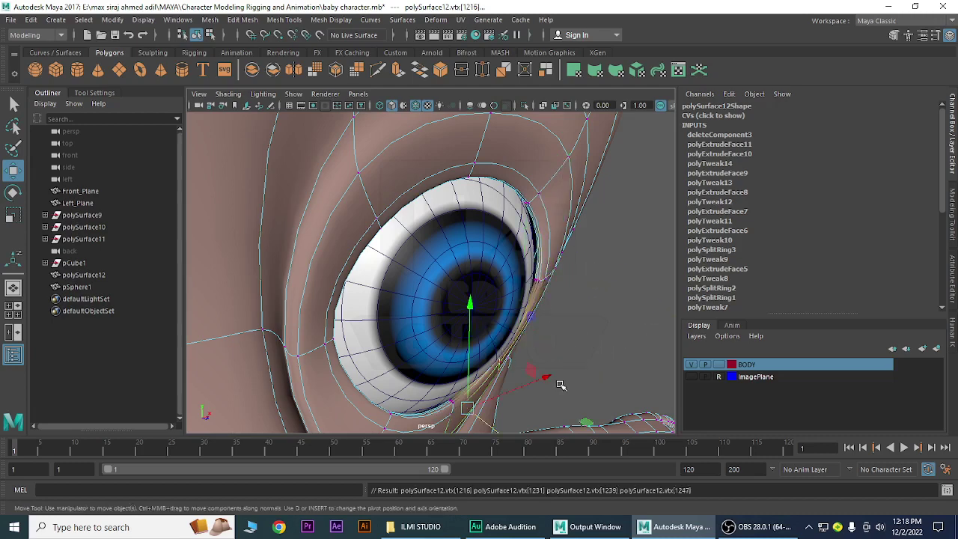
{"action": "mouse_move", "coordinate": [561, 385]}
{"action": "left_mouse_down", "text": "alt"}
{"action": "mouse_move", "coordinate": [342, 323]}
{"action": "mouse_move", "coordinate": [458, 293]}
{"action": "left_mouse_up", "text": "alt"}
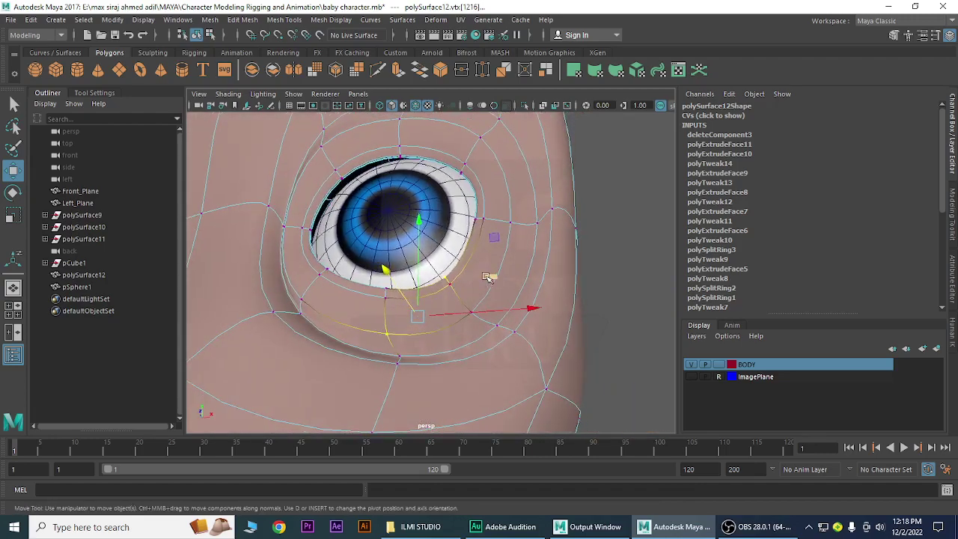
{"action": "mouse_move", "coordinate": [487, 277]}
{"action": "left_mouse_down", "text": "alt"}
{"action": "mouse_move", "coordinate": [495, 354]}
{"action": "mouse_move", "coordinate": [452, 316]}
{"action": "left_mouse_up", "text": "alt"}
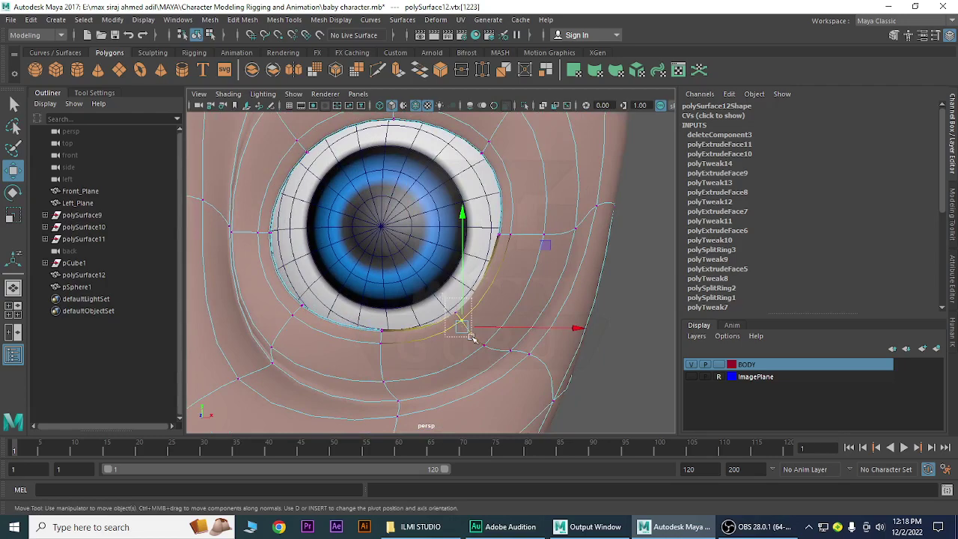
{"action": "middle_click_drag", "start_coordinate": [470, 333], "coordinate": [474, 341]}
Orbit around the head and shift the lower eyelid loop toward the eyeball.
{"action": "right_click_drag", "start_coordinate": [521, 353], "coordinate": [389, 315], "text": "alt"}
{"action": "left_click_drag", "start_coordinate": [389, 314], "coordinate": [280, 317], "text": "alt"}
{"action": "right_click_drag", "start_coordinate": [280, 316], "coordinate": [293, 304], "text": "alt"}
{"action": "mouse_move", "coordinate": [277, 307]}
{"action": "left_mouse_down", "text": "alt"}
{"action": "mouse_move", "coordinate": [396, 306]}
{"action": "mouse_move", "coordinate": [374, 310]}
{"action": "mouse_move", "coordinate": [428, 285]}
{"action": "mouse_move", "coordinate": [387, 288]}
{"action": "mouse_move", "coordinate": [368, 314]}
{"action": "mouse_move", "coordinate": [334, 314]}
{"action": "mouse_move", "coordinate": [436, 331]}
{"action": "mouse_move", "coordinate": [574, 321]}
{"action": "left_mouse_up", "text": "alt"}
{"action": "mouse_move", "coordinate": [574, 321]}
{"action": "right_mouse_down", "text": "alt"}
{"action": "mouse_move", "coordinate": [517, 381]}
{"action": "mouse_move", "coordinate": [483, 367]}
{"action": "right_mouse_up", "text": "alt"}
{"action": "mouse_move", "coordinate": [482, 367]}
{"action": "left_mouse_down", "text": "alt"}
{"action": "mouse_move", "coordinate": [520, 334]}
{"action": "mouse_move", "coordinate": [502, 392]}
{"action": "mouse_move", "coordinate": [470, 386]}
{"action": "mouse_move", "coordinate": [498, 410]}
{"action": "mouse_move", "coordinate": [470, 391]}
{"action": "mouse_move", "coordinate": [456, 342]}
{"action": "mouse_move", "coordinate": [465, 381]}
{"action": "left_mouse_up", "text": "alt"}
{"action": "right_click_drag", "start_coordinate": [466, 380], "coordinate": [606, 331], "text": "alt"}
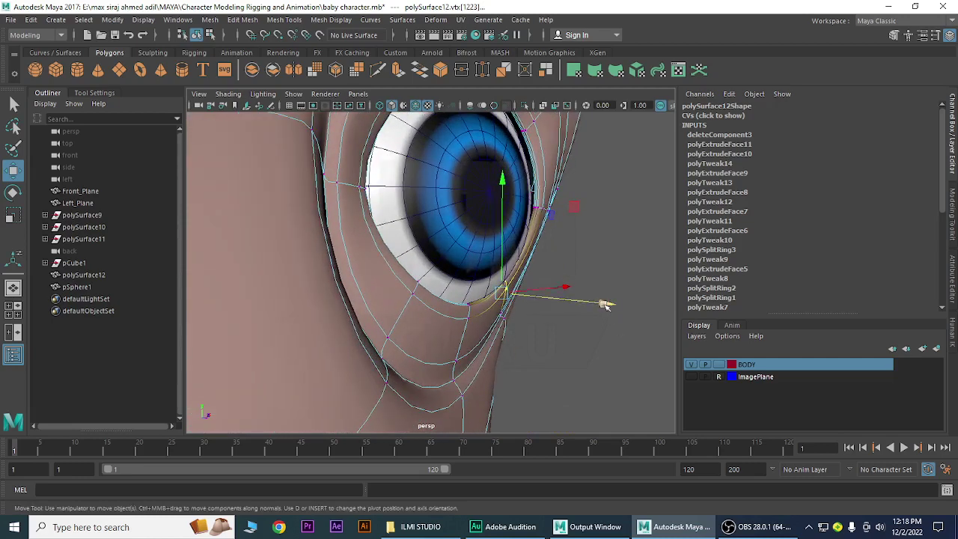
{"action": "mouse_move", "coordinate": [607, 304]}
{"action": "left_mouse_down"}
{"action": "mouse_move", "coordinate": [617, 306]}
{"action": "mouse_move", "coordinate": [612, 316]}
{"action": "left_mouse_up"}
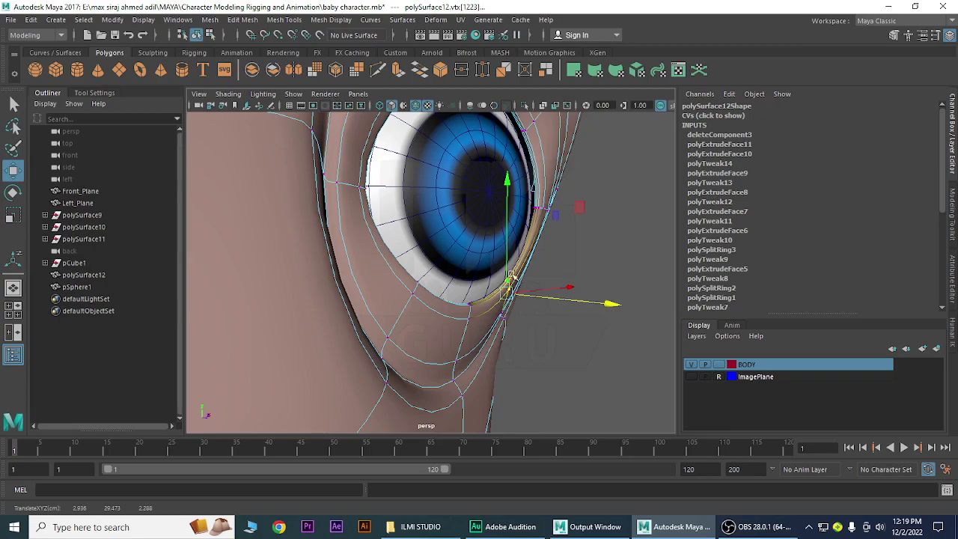
Select the vertices beneath the lower rim and on the left side of the eye rim.
{"action": "mouse_move", "coordinate": [396, 349]}
{"action": "left_mouse_down", "text": "alt"}
{"action": "mouse_move", "coordinate": [272, 373]}
{"action": "mouse_move", "coordinate": [264, 362]}
{"action": "left_mouse_up", "text": "alt"}
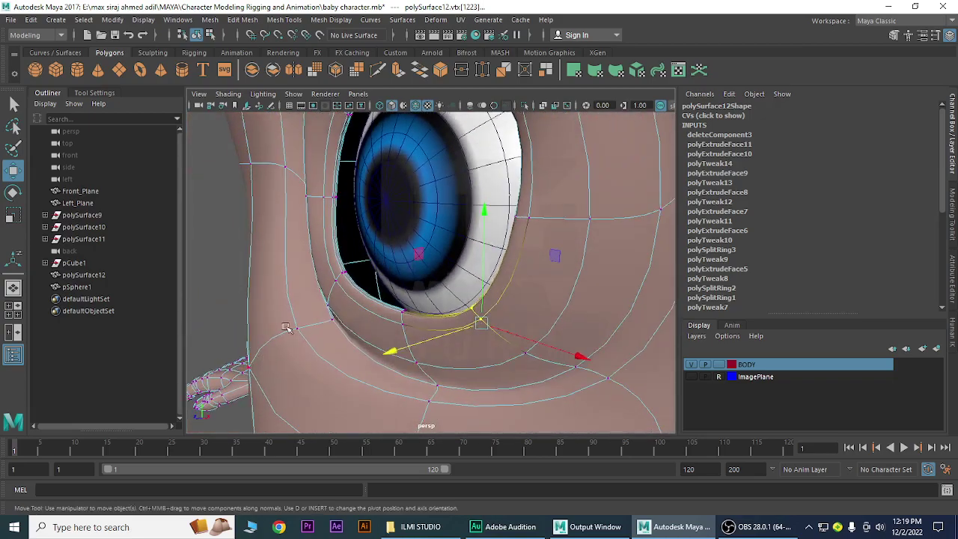
{"action": "left_click_drag", "start_coordinate": [359, 312], "coordinate": [367, 324]}
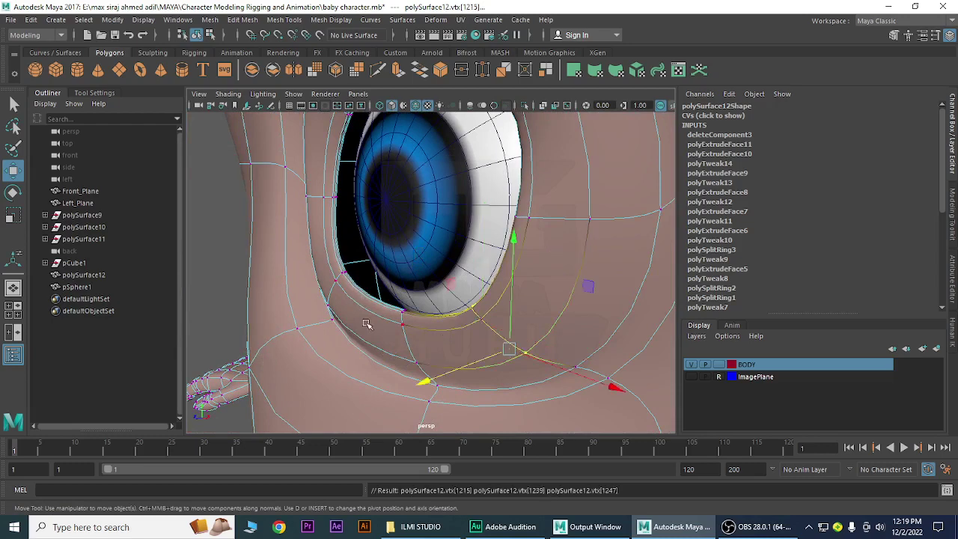
{"action": "left_click", "coordinate": [330, 289]}
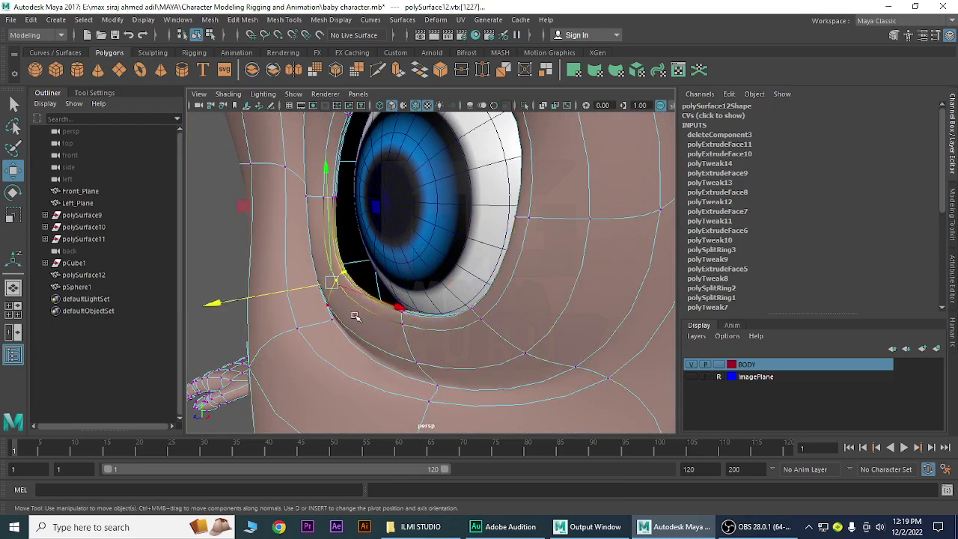
{"action": "scroll", "coordinate": [449, 336], "scroll_direction": "down", "scroll_amount": 3}
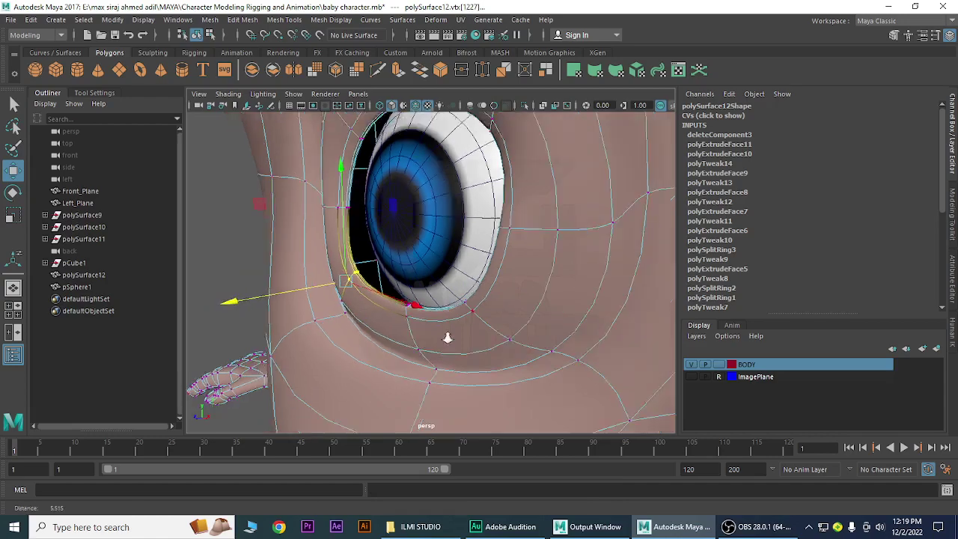
{"action": "scroll", "coordinate": [449, 336], "scroll_direction": "down", "scroll_amount": 5}
{"action": "left_click_drag", "start_coordinate": [449, 336], "coordinate": [466, 292], "text": "alt"}
{"action": "right_click_drag", "start_coordinate": [466, 292], "coordinate": [212, 293], "text": "alt"}
{"action": "mouse_move", "coordinate": [212, 292]}
{"action": "left_mouse_down", "text": "alt"}
{"action": "mouse_move", "coordinate": [416, 308]}
{"action": "mouse_move", "coordinate": [233, 323]}
{"action": "mouse_move", "coordinate": [357, 311]}
{"action": "left_mouse_up", "text": "alt"}
{"action": "right_click_drag", "start_coordinate": [356, 311], "coordinate": [432, 370], "text": "alt"}
Zoom in and slide the left rim vertices sideways against the eyeball.
{"action": "scroll", "coordinate": [431, 370], "scroll_direction": "up", "scroll_amount": 2}
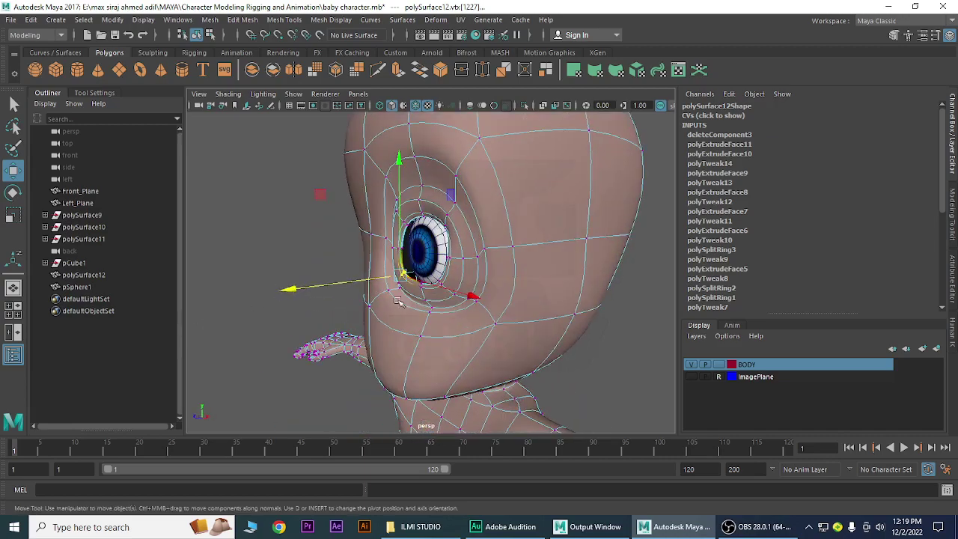
{"action": "scroll", "coordinate": [405, 359], "scroll_direction": "up", "scroll_amount": 2}
{"action": "scroll", "coordinate": [374, 340], "scroll_direction": "up", "scroll_amount": 1}
{"action": "scroll", "coordinate": [387, 347], "scroll_direction": "up", "scroll_amount": 1}
{"action": "scroll", "coordinate": [387, 348], "scroll_direction": "up", "scroll_amount": 1}
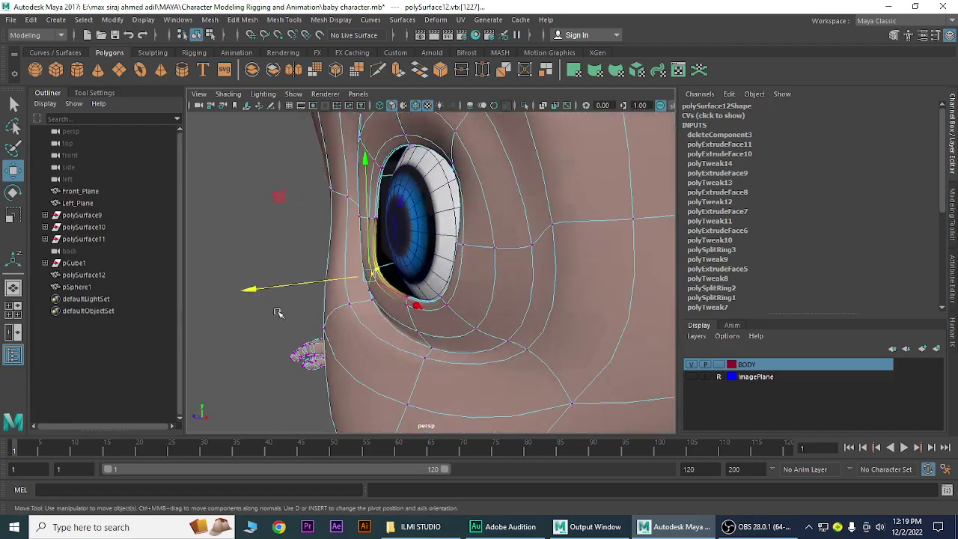
{"action": "left_click_drag", "start_coordinate": [270, 288], "coordinate": [280, 292]}
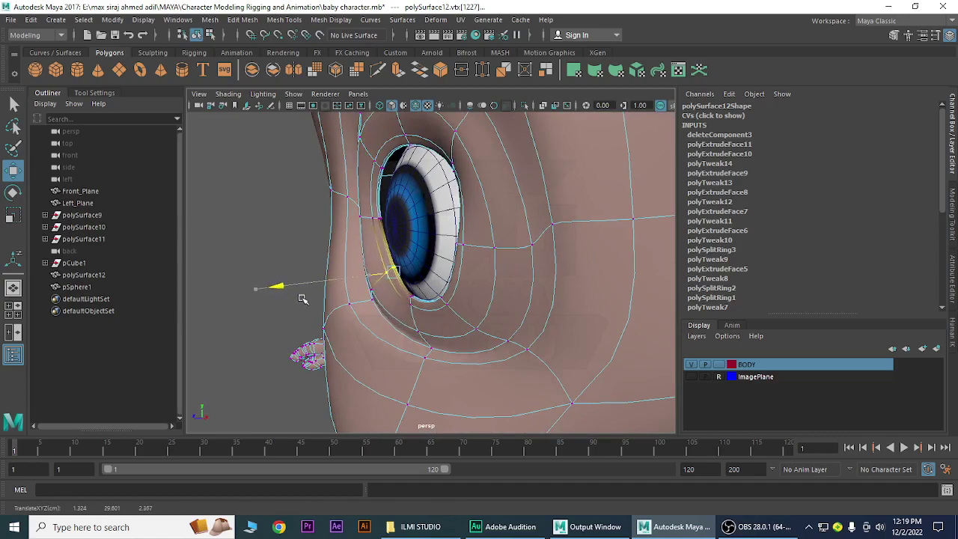
Move further left rim vertices along X against the eyeball, orbiting to check the fit.
{"action": "mouse_move", "coordinate": [390, 341]}
{"action": "left_mouse_down", "text": "alt"}
{"action": "mouse_move", "coordinate": [467, 328]}
{"action": "mouse_move", "coordinate": [437, 346]}
{"action": "mouse_move", "coordinate": [479, 322]}
{"action": "mouse_move", "coordinate": [367, 228]}
{"action": "mouse_move", "coordinate": [417, 337]}
{"action": "mouse_move", "coordinate": [439, 349]}
{"action": "mouse_move", "coordinate": [426, 312]}
{"action": "mouse_move", "coordinate": [310, 316]}
{"action": "mouse_move", "coordinate": [407, 299]}
{"action": "mouse_move", "coordinate": [447, 318]}
{"action": "mouse_move", "coordinate": [232, 341]}
{"action": "mouse_move", "coordinate": [280, 285]}
{"action": "left_mouse_up", "text": "alt"}
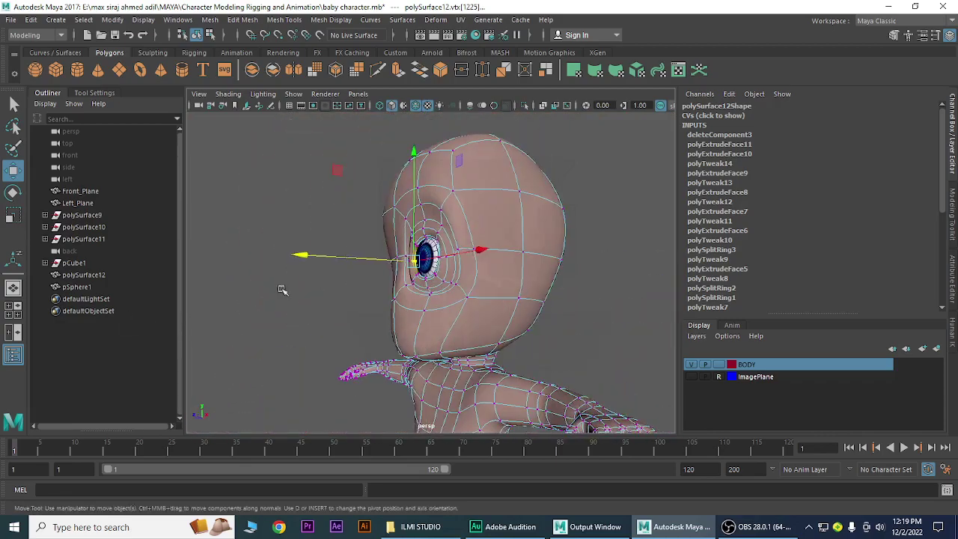
{"action": "right_click_drag", "start_coordinate": [310, 278], "coordinate": [419, 354], "text": "alt"}
{"action": "mouse_move", "coordinate": [418, 354]}
{"action": "left_mouse_down", "text": "alt"}
{"action": "mouse_move", "coordinate": [401, 341]}
{"action": "mouse_move", "coordinate": [413, 338]}
{"action": "mouse_move", "coordinate": [338, 316]}
{"action": "mouse_move", "coordinate": [363, 337]}
{"action": "left_mouse_up", "text": "alt"}
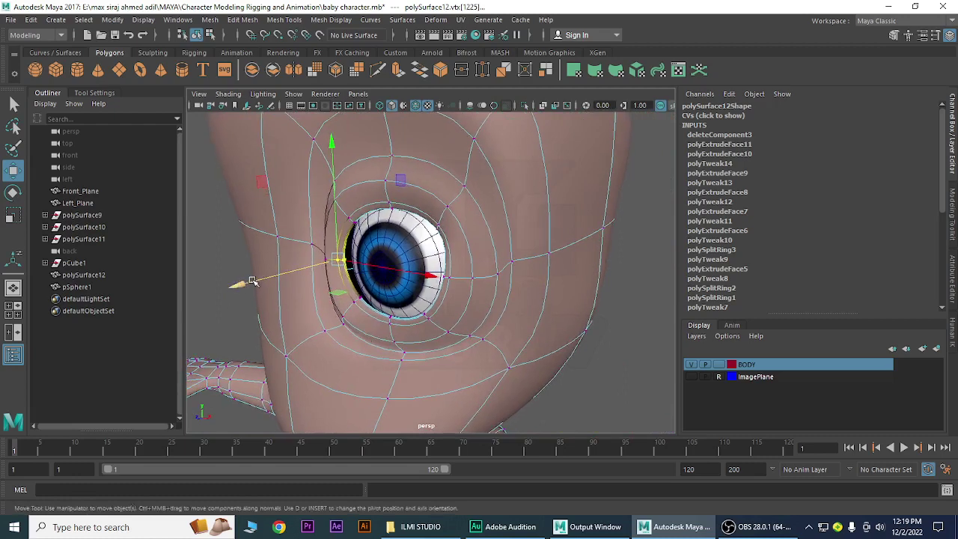
{"action": "left_click_drag", "start_coordinate": [253, 280], "coordinate": [265, 291]}
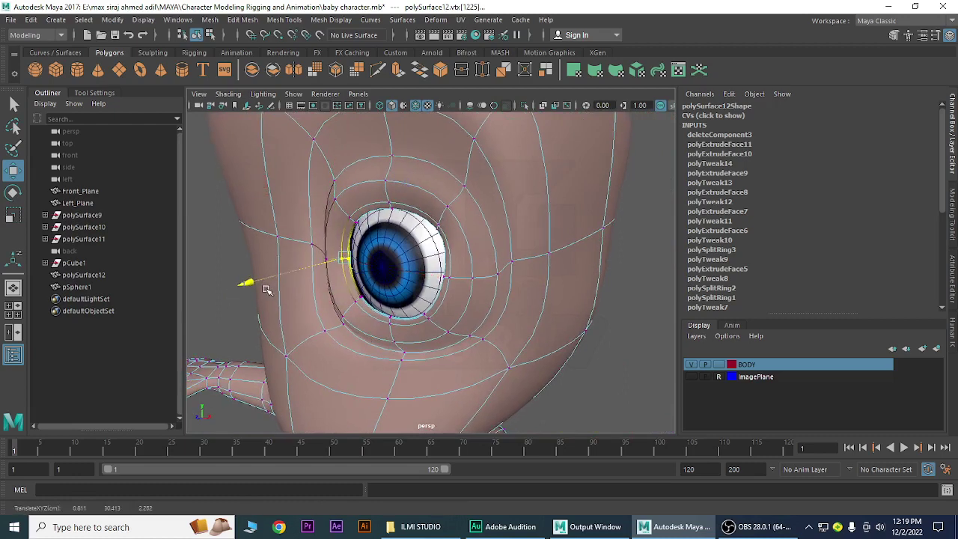
{"action": "left_click_drag", "start_coordinate": [351, 334], "coordinate": [361, 293], "text": "alt"}
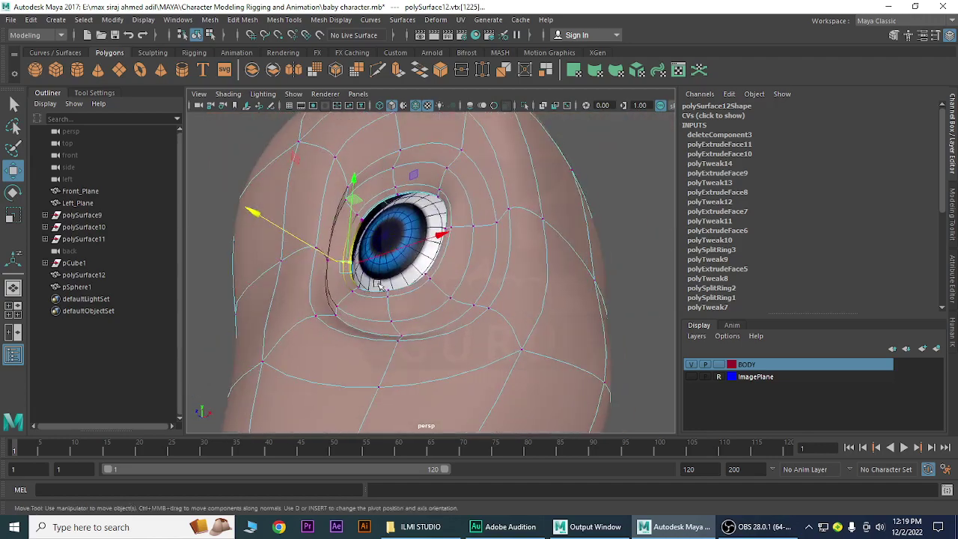
Select the upper rim vertices and move them snugly around the top of the eyeball.
{"action": "double_click", "coordinate": [378, 287], "text": "shift"}
{"action": "double_click", "coordinate": [378, 287], "text": "shift"}
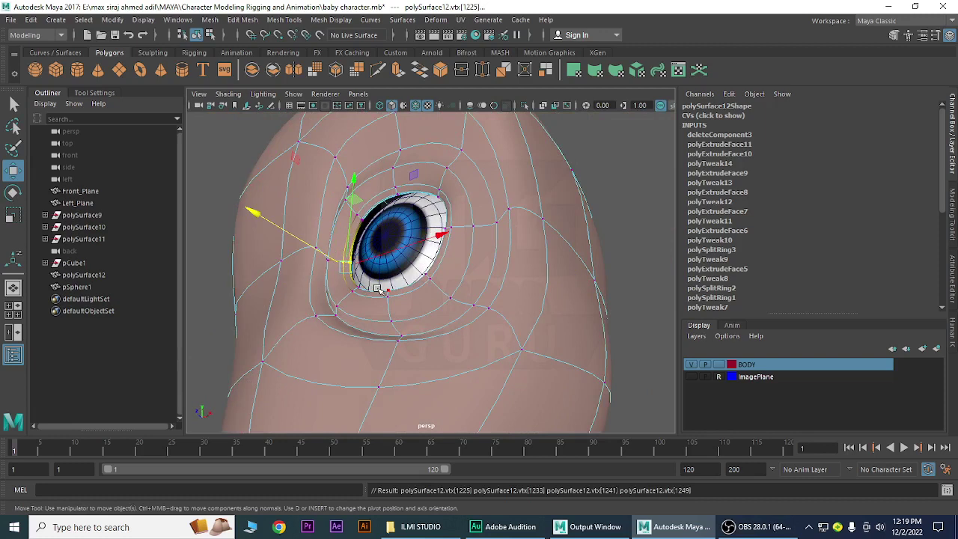
{"action": "key", "text": "Up"}
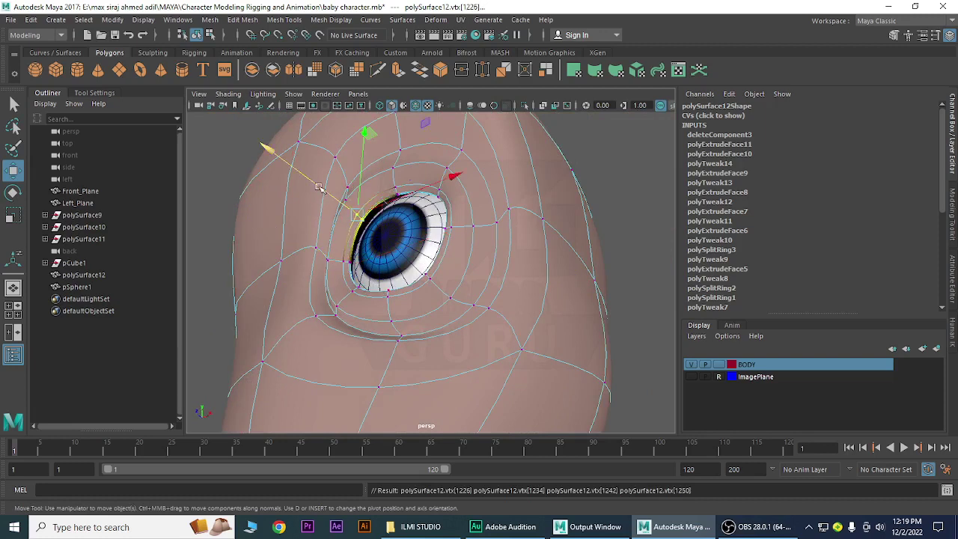
{"action": "left_click_drag", "start_coordinate": [318, 188], "coordinate": [322, 194]}
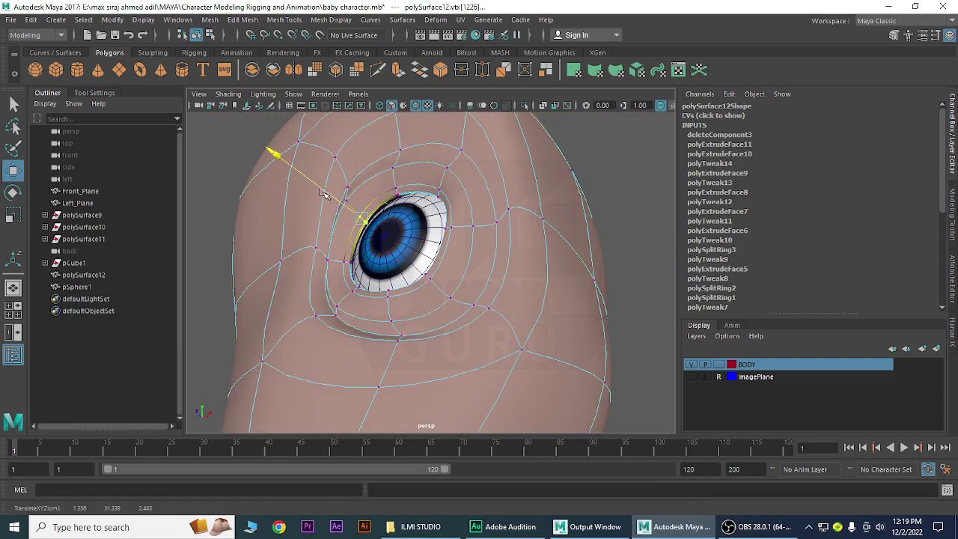
{"action": "key", "text": "Down"}
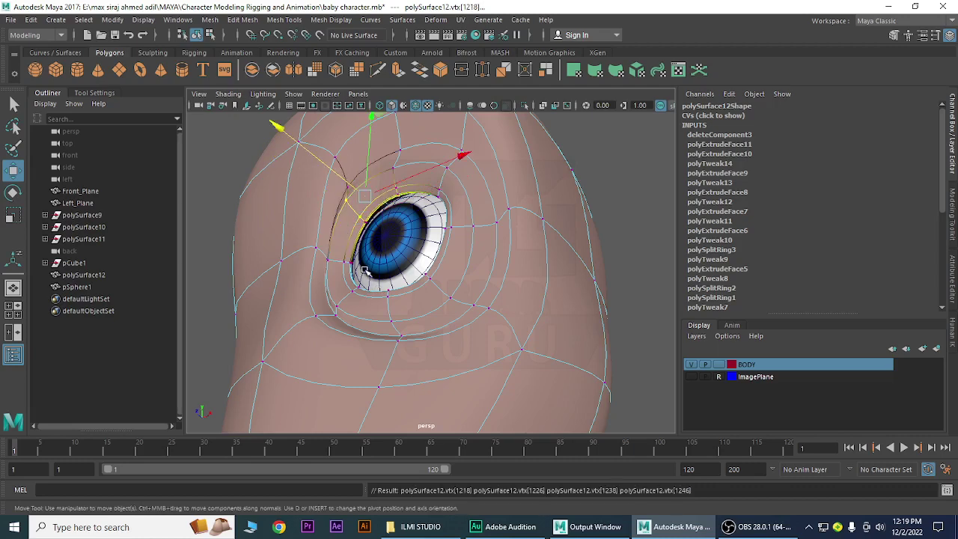
{"action": "key", "text": "Down"}
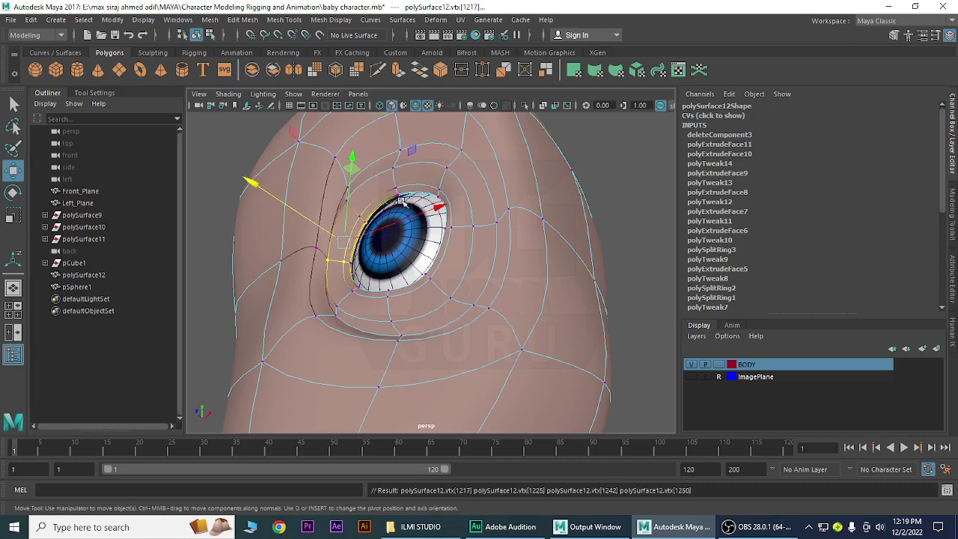
Raise the single vertex above the eye, then clear the selection.
{"action": "left_click", "coordinate": [397, 200]}
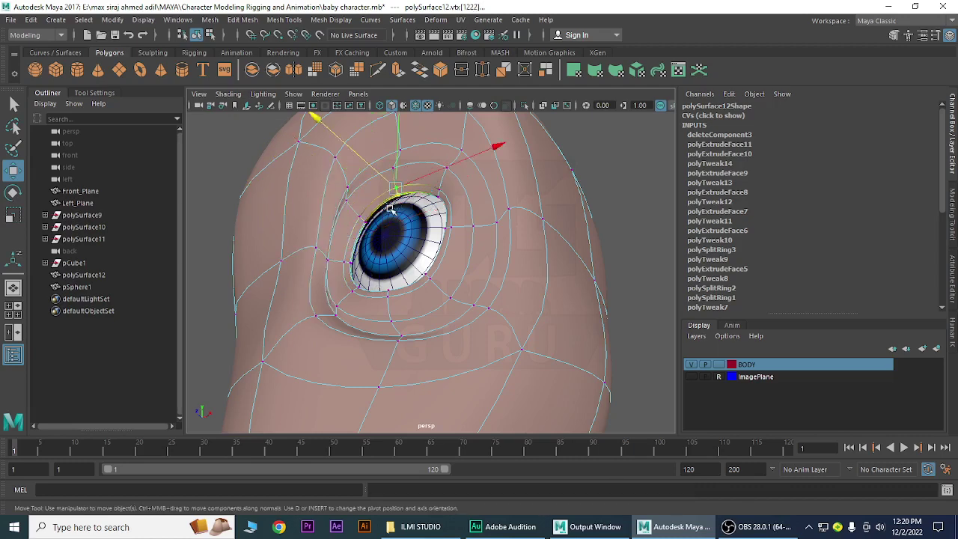
{"action": "mouse_move", "coordinate": [496, 292]}
{"action": "left_mouse_down", "text": "alt"}
{"action": "mouse_move", "coordinate": [492, 315]}
{"action": "mouse_move", "coordinate": [271, 301]}
{"action": "mouse_move", "coordinate": [268, 289]}
{"action": "mouse_move", "coordinate": [560, 304]}
{"action": "mouse_move", "coordinate": [312, 314]}
{"action": "mouse_move", "coordinate": [402, 261]}
{"action": "left_mouse_up", "text": "alt"}
{"action": "scroll", "coordinate": [479, 332], "scroll_direction": "down", "scroll_amount": 5}
{"action": "key", "text": "f"}
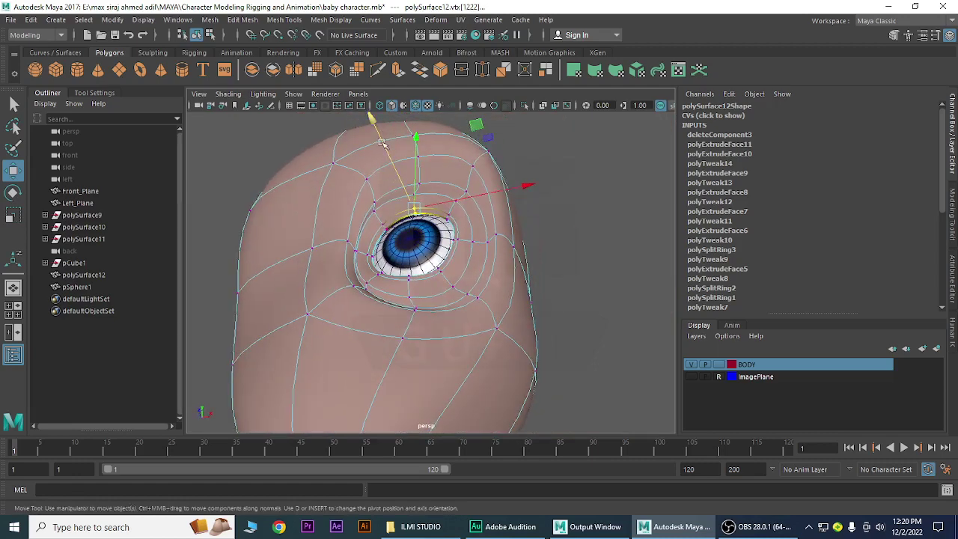
{"action": "left_click_drag", "start_coordinate": [382, 142], "coordinate": [384, 146]}
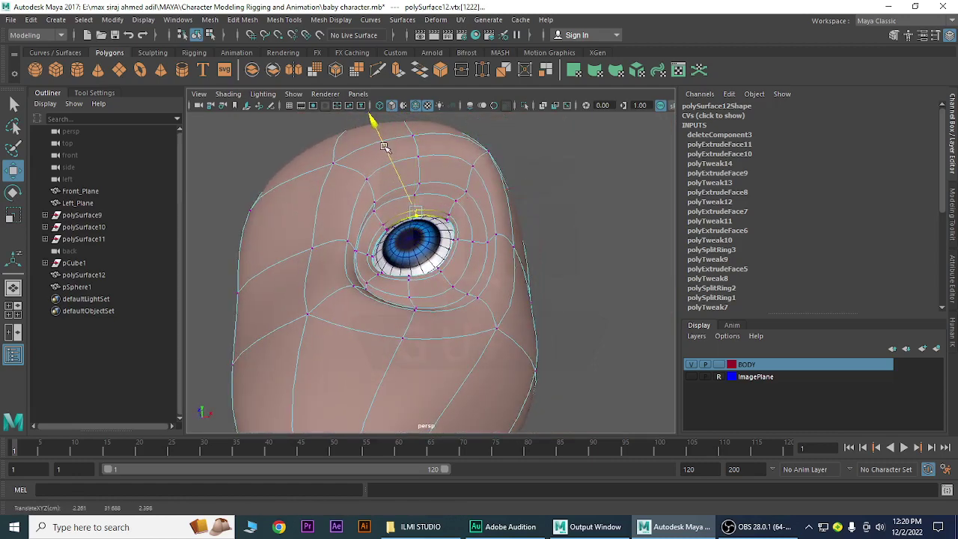
{"action": "left_click_drag", "start_coordinate": [454, 319], "coordinate": [496, 349], "text": "alt"}
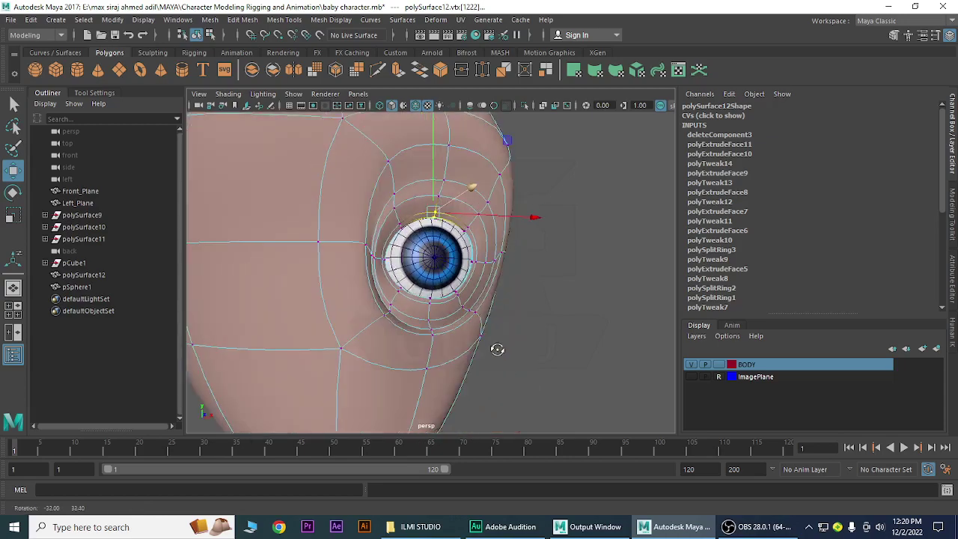
{"action": "left_click", "coordinate": [501, 295]}
{"action": "mouse_move", "coordinate": [421, 292]}
{"action": "left_mouse_down", "text": "alt"}
{"action": "mouse_move", "coordinate": [343, 311]}
{"action": "mouse_move", "coordinate": [349, 304]}
{"action": "left_mouse_up", "text": "alt"}
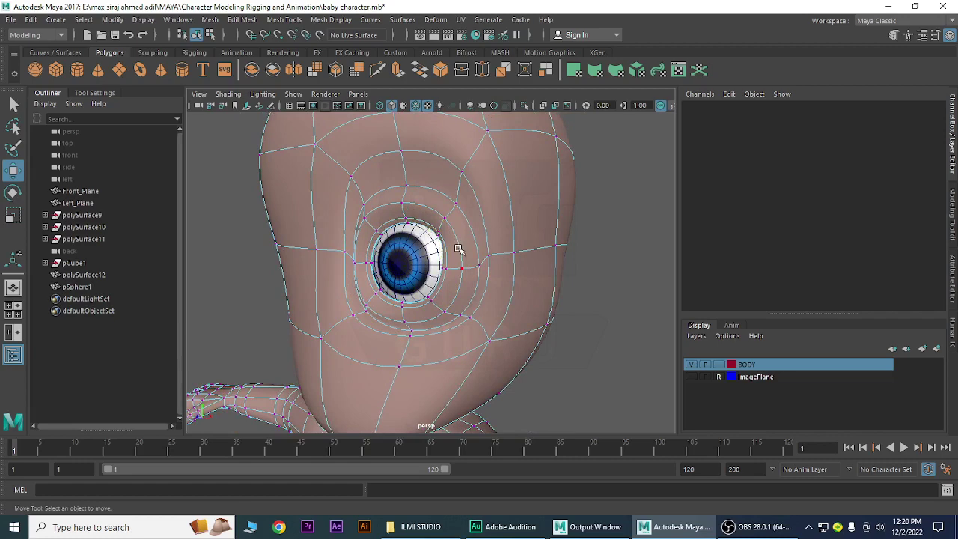
In edge mode, select the eye edge loop and scale it up slightly.
{"action": "right_click_drag", "start_coordinate": [455, 182], "coordinate": [372, 186]}
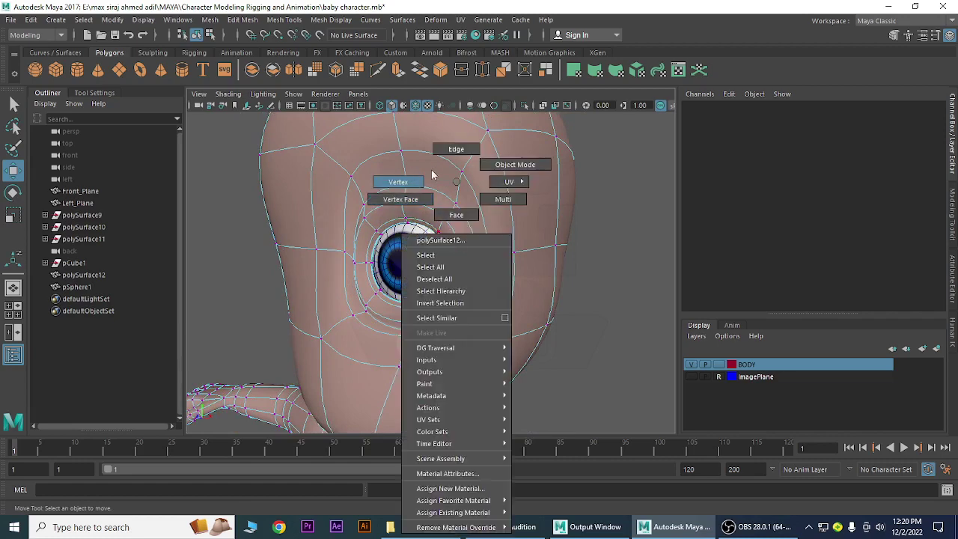
{"action": "left_click", "coordinate": [456, 149]}
{"action": "left_click", "coordinate": [391, 222]}
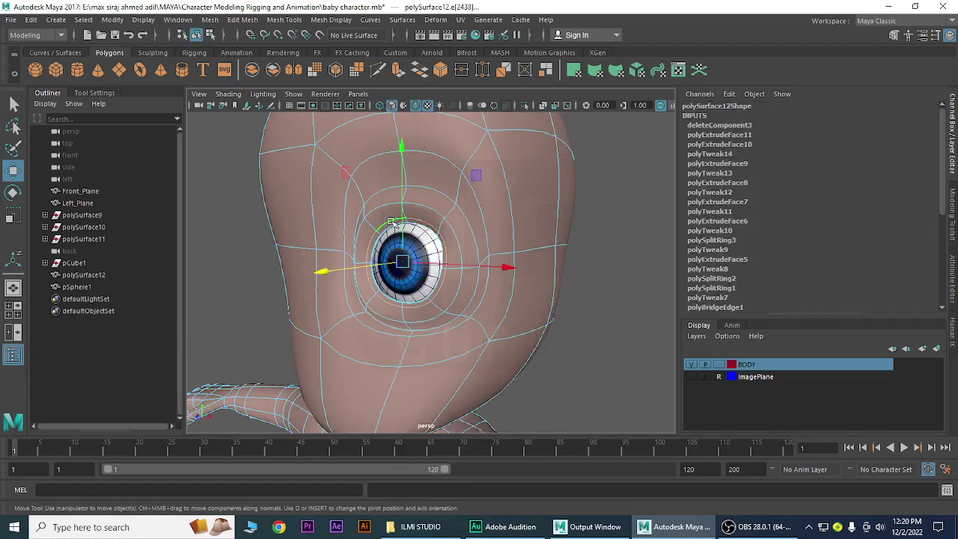
{"action": "scroll", "coordinate": [468, 283], "scroll_direction": "up", "scroll_amount": 2}
{"action": "scroll", "coordinate": [487, 325], "scroll_direction": "up", "scroll_amount": 2}
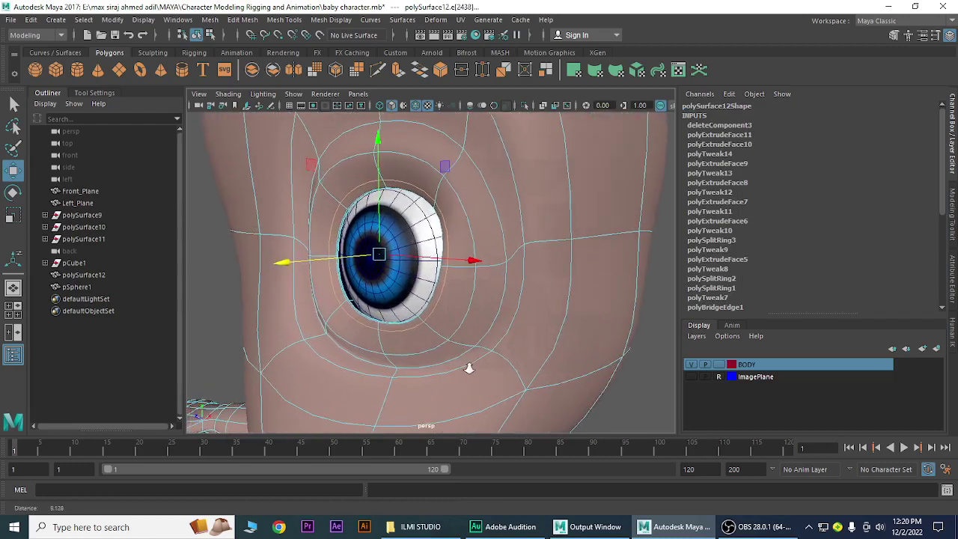
{"action": "key", "text": "r"}
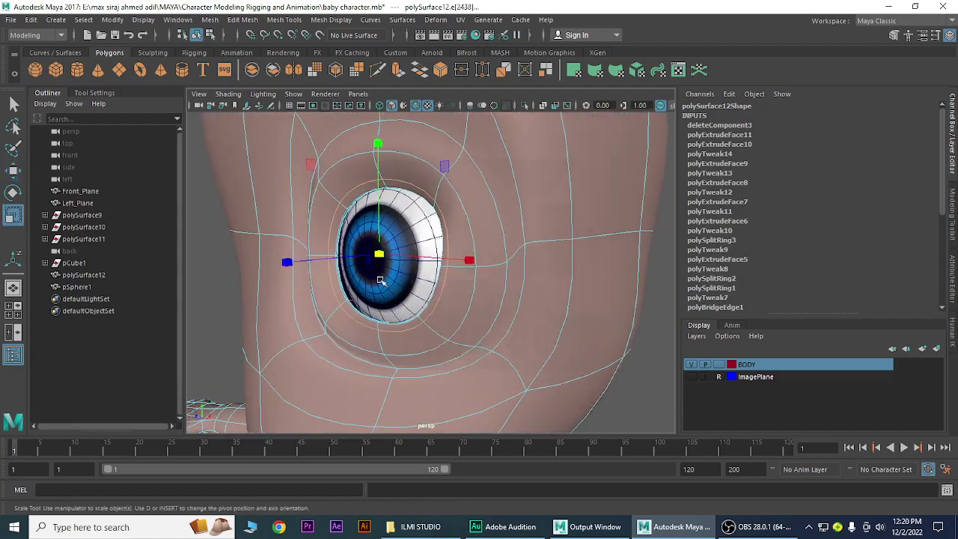
{"action": "left_click_drag", "start_coordinate": [380, 256], "coordinate": [391, 267]}
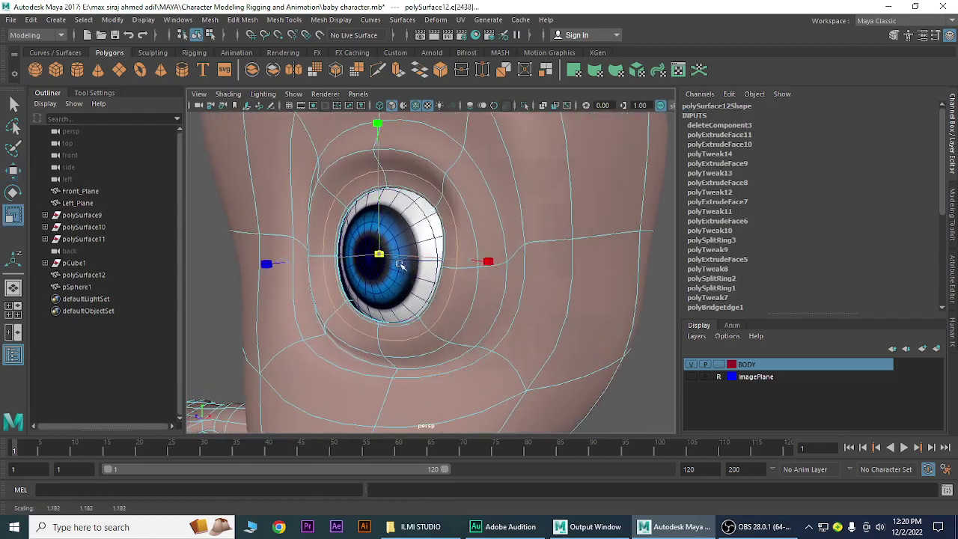
Slide the eye edge loop slightly left along X and check it from the front.
{"action": "key", "text": "w"}
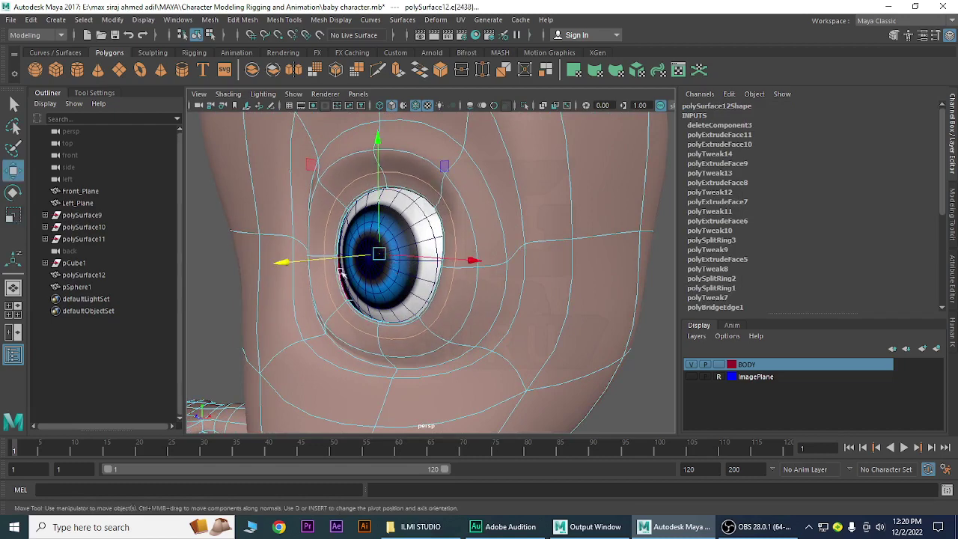
{"action": "left_click_drag", "start_coordinate": [305, 264], "coordinate": [301, 264]}
{"action": "mouse_move", "coordinate": [498, 297]}
{"action": "left_mouse_down", "text": "alt"}
{"action": "mouse_move", "coordinate": [400, 331]}
{"action": "mouse_move", "coordinate": [454, 299]}
{"action": "mouse_move", "coordinate": [466, 325]}
{"action": "mouse_move", "coordinate": [396, 332]}
{"action": "mouse_move", "coordinate": [461, 323]}
{"action": "left_mouse_up", "text": "alt"}
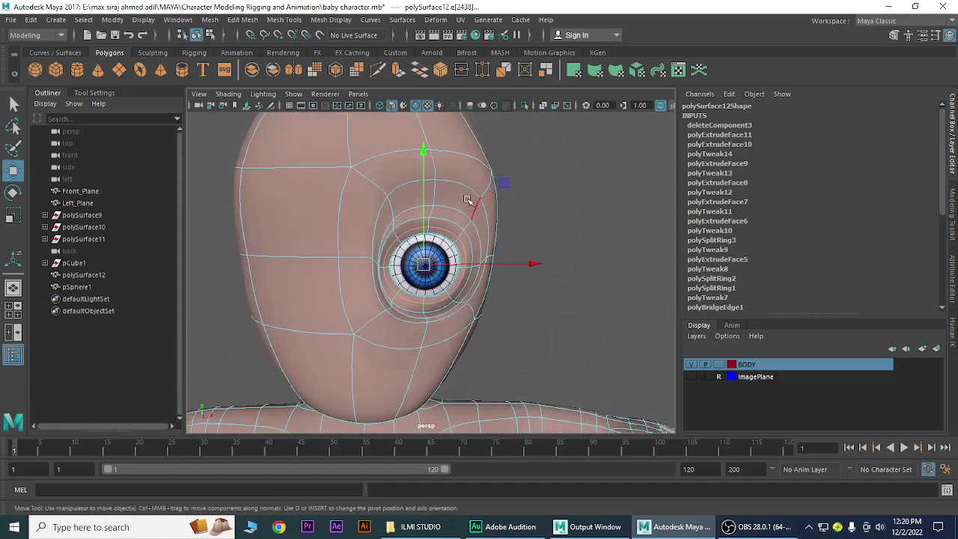
Return to object mode, deselect the head, and turn off Wireframe on Shaded.
{"action": "right_click_drag", "start_coordinate": [467, 200], "coordinate": [515, 165]}
{"action": "left_click", "coordinate": [542, 245]}
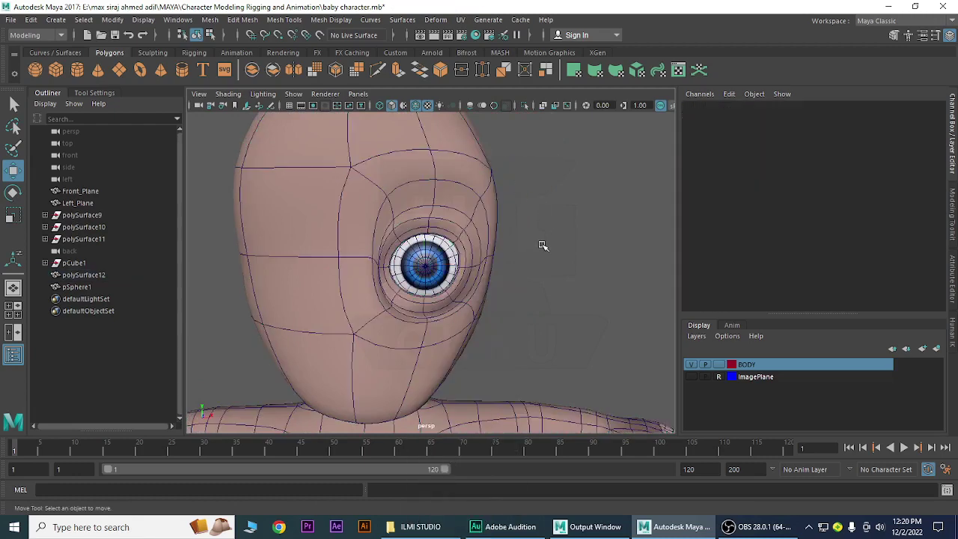
{"action": "left_click", "coordinate": [417, 106]}
Orbit and zoom out to the whole shaded character, then switch to OBS.
{"action": "mouse_move", "coordinate": [583, 252]}
{"action": "left_mouse_down", "text": "alt"}
{"action": "mouse_move", "coordinate": [539, 324]}
{"action": "mouse_move", "coordinate": [359, 338]}
{"action": "mouse_move", "coordinate": [364, 309]}
{"action": "mouse_move", "coordinate": [457, 337]}
{"action": "mouse_move", "coordinate": [403, 341]}
{"action": "mouse_move", "coordinate": [417, 282]}
{"action": "left_mouse_up", "text": "alt"}
{"action": "scroll", "coordinate": [403, 341], "scroll_direction": "down", "scroll_amount": 3}
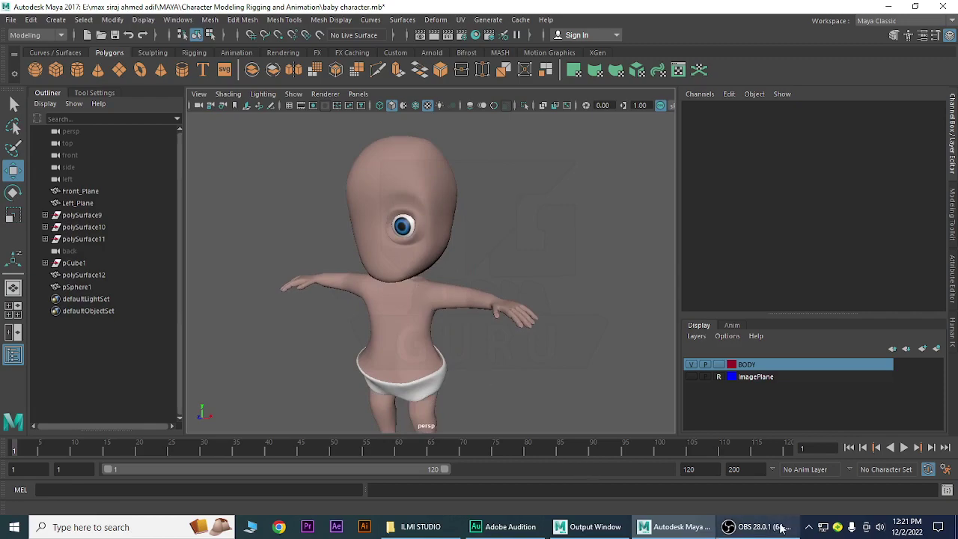
{"action": "left_click", "coordinate": [756, 528]}
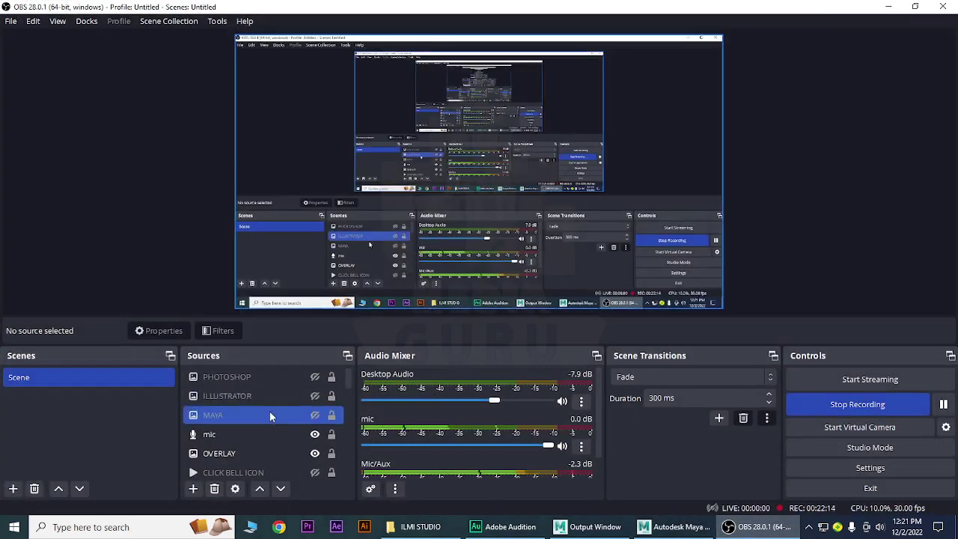